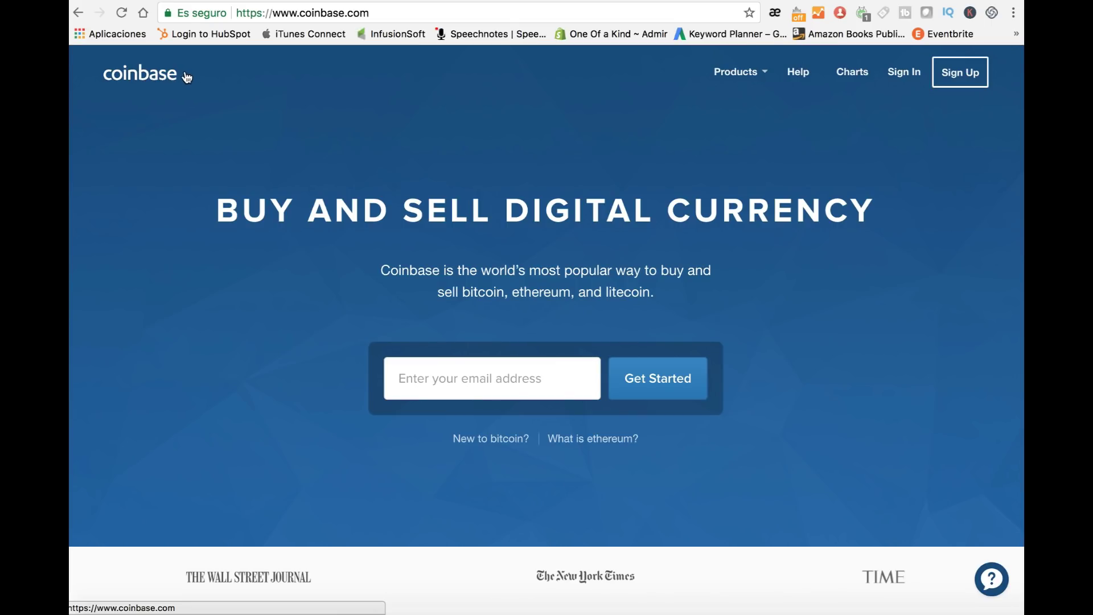
Step: Open the Coinbase sign-up form and enter the user's first and last name
left_click(956, 81)
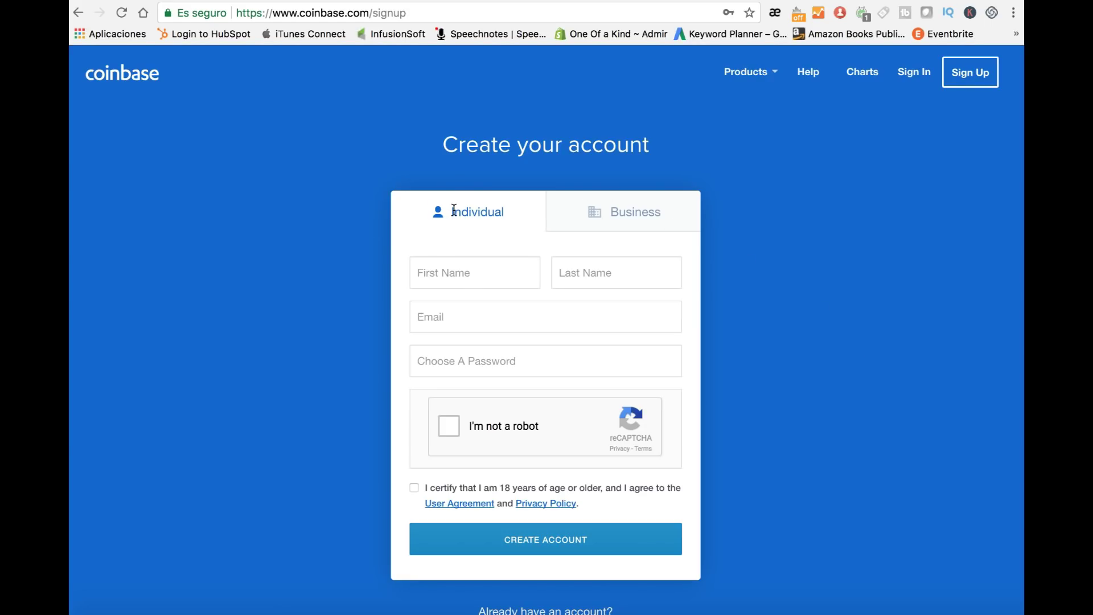
left_click(484, 275)
key("Tab")
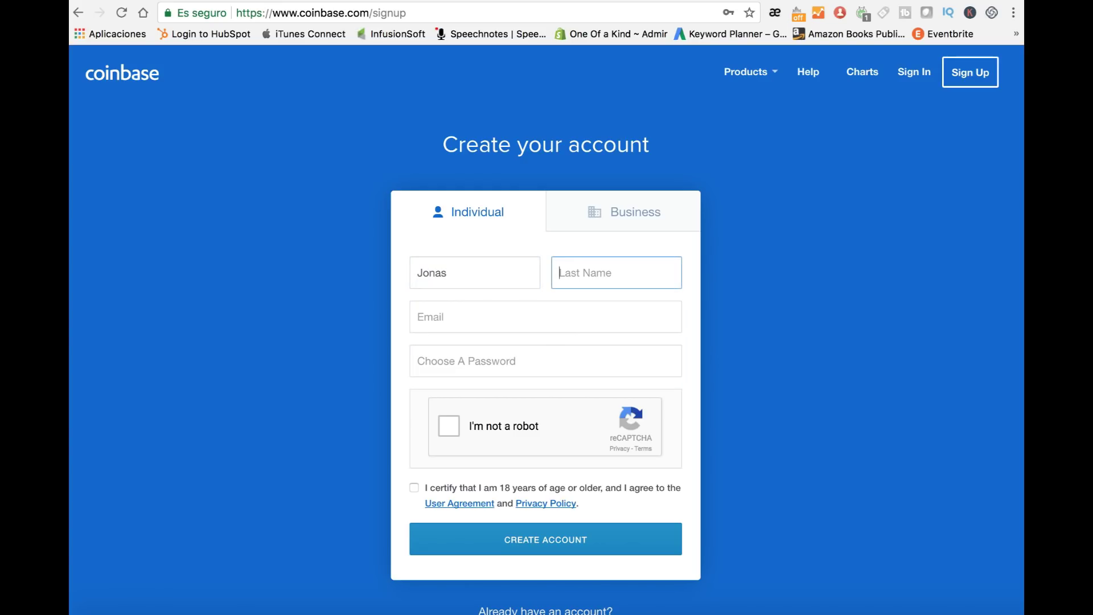
Step: Fill in the account e-mail and password, tick reCAPTCHA and the age box, and create the account
left_click(458, 315)
left_click(600, 354)
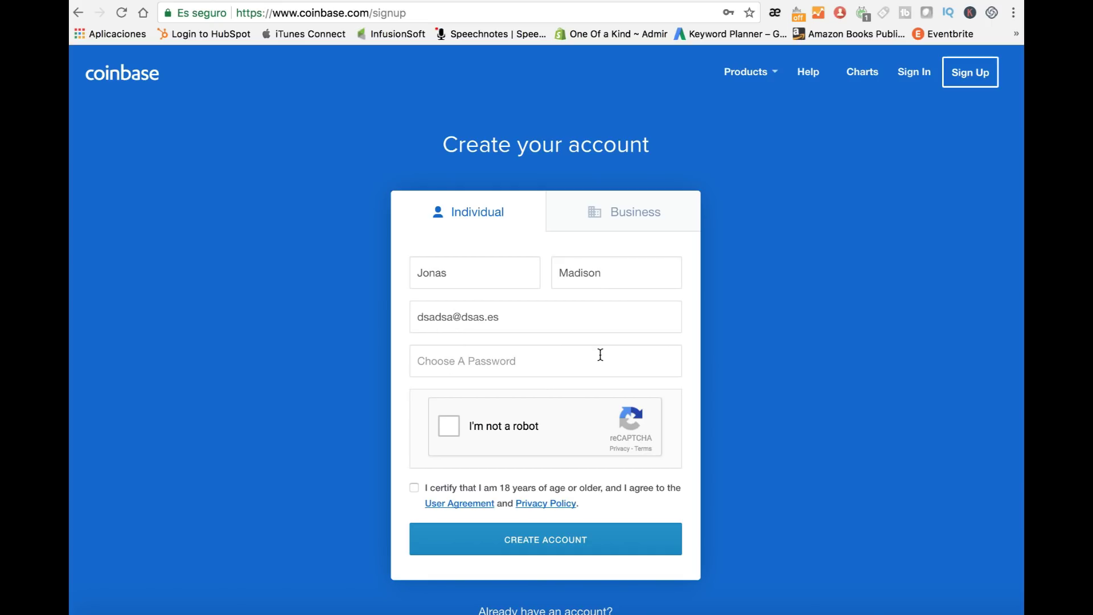
left_click(552, 358)
key("super+v")
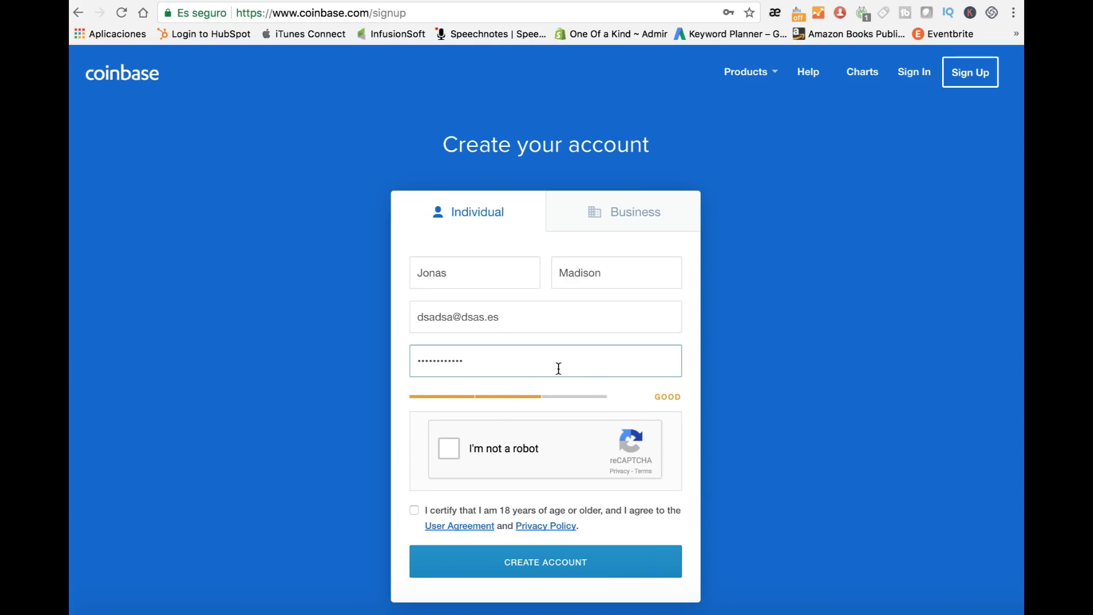
left_click(446, 449)
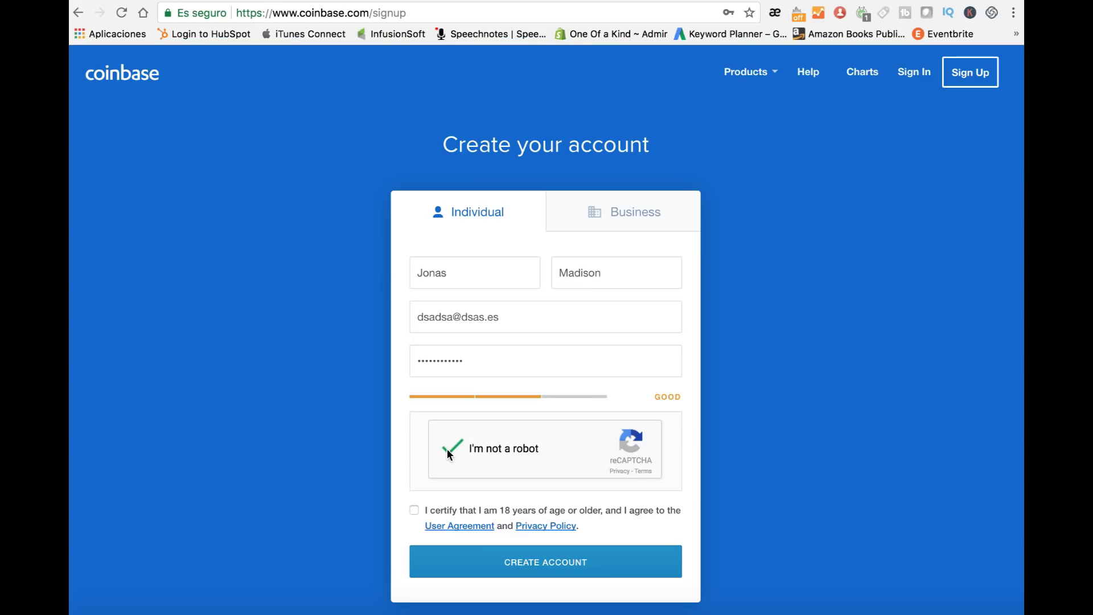
left_click(414, 511)
scroll(556, 528, "down", 1)
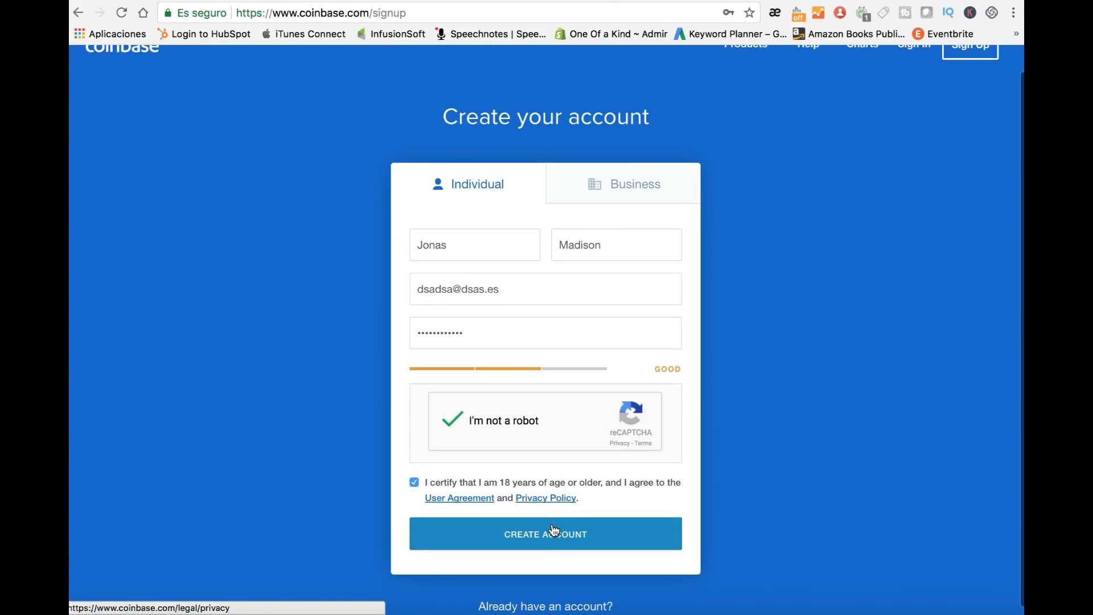
left_click(545, 530)
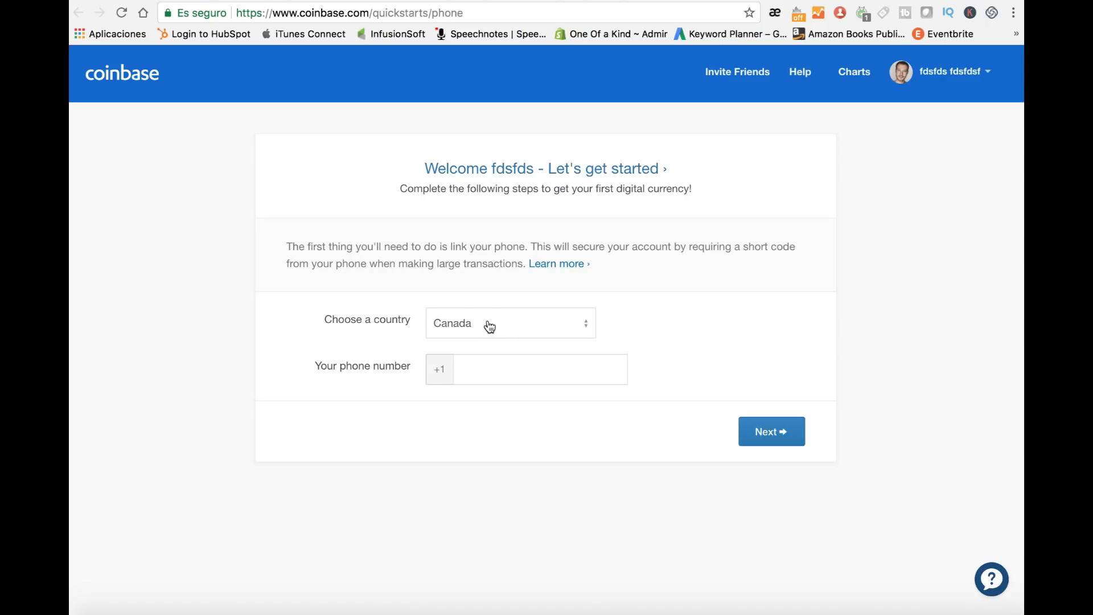
Step: Keep Canada as the phone's country and begin entering the phone number
left_click(489, 326)
left_click(488, 323)
left_click(487, 358)
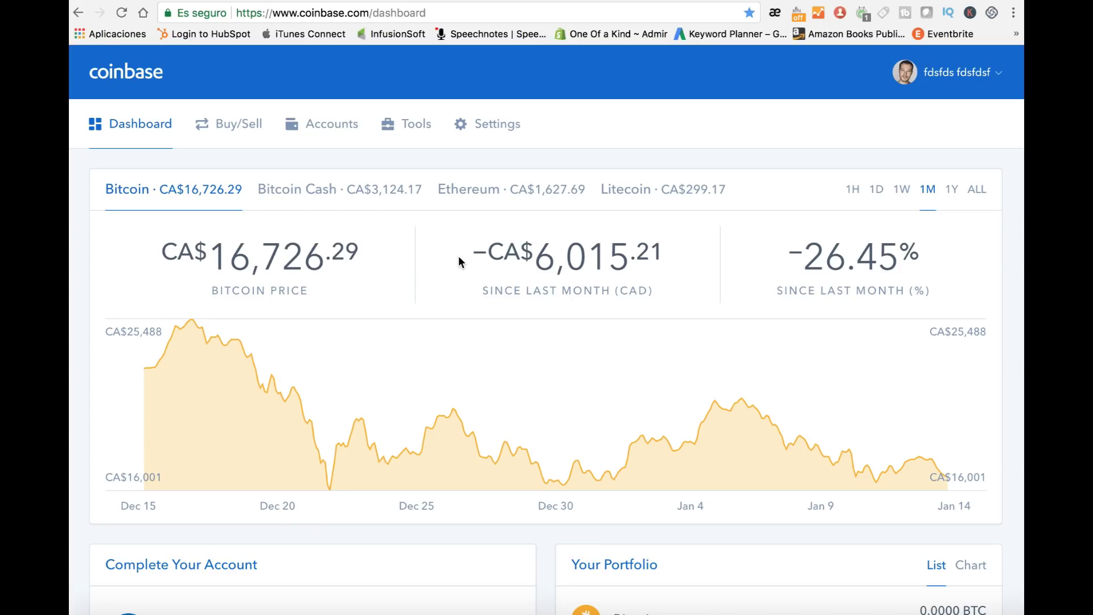
Step: Set the Preferences local currency to United States Dollar (USD), save it, and return to the dashboard
left_click(486, 127)
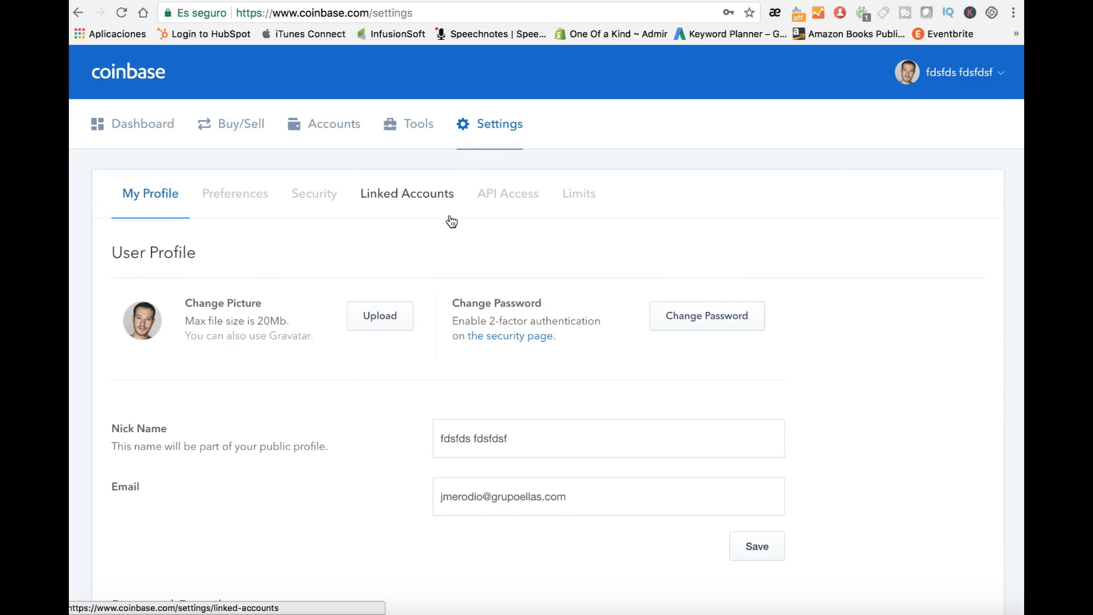
left_click(255, 198)
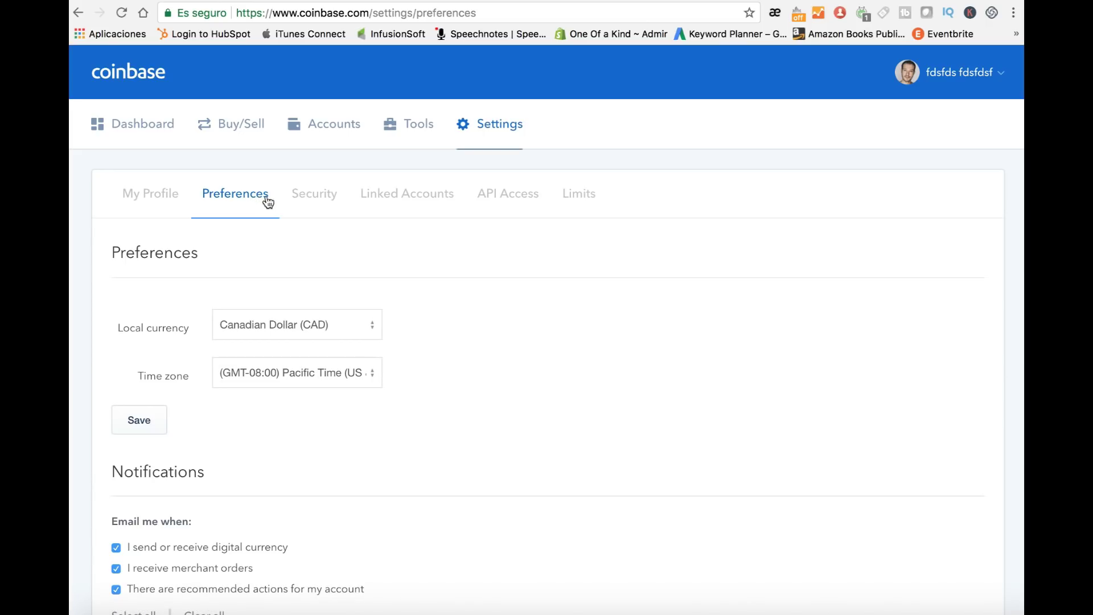
left_click(322, 324)
left_click(315, 266)
left_click(139, 421)
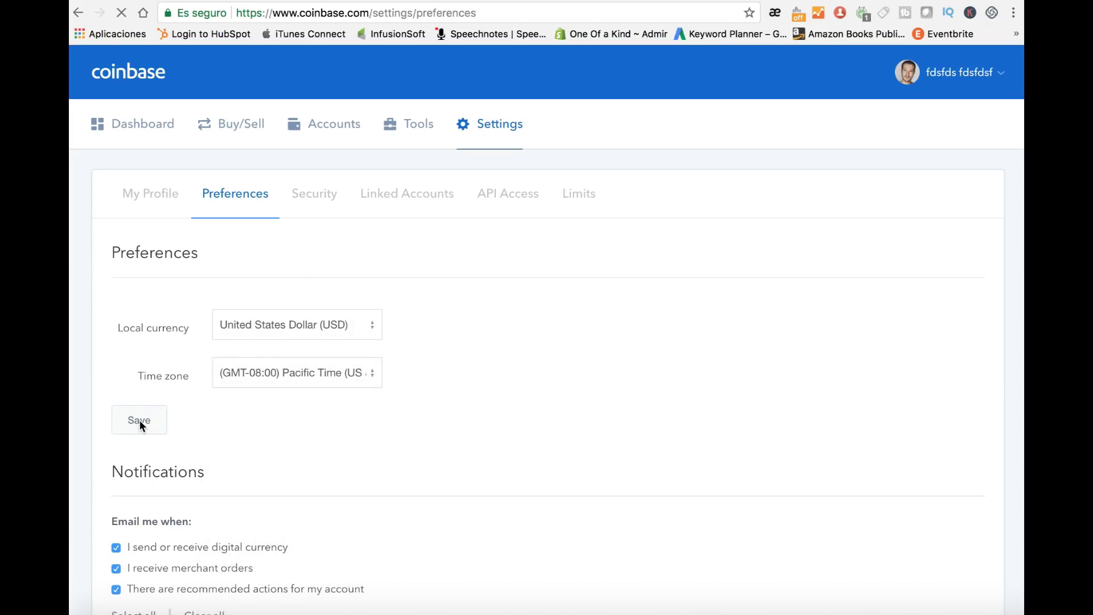
left_click(149, 132)
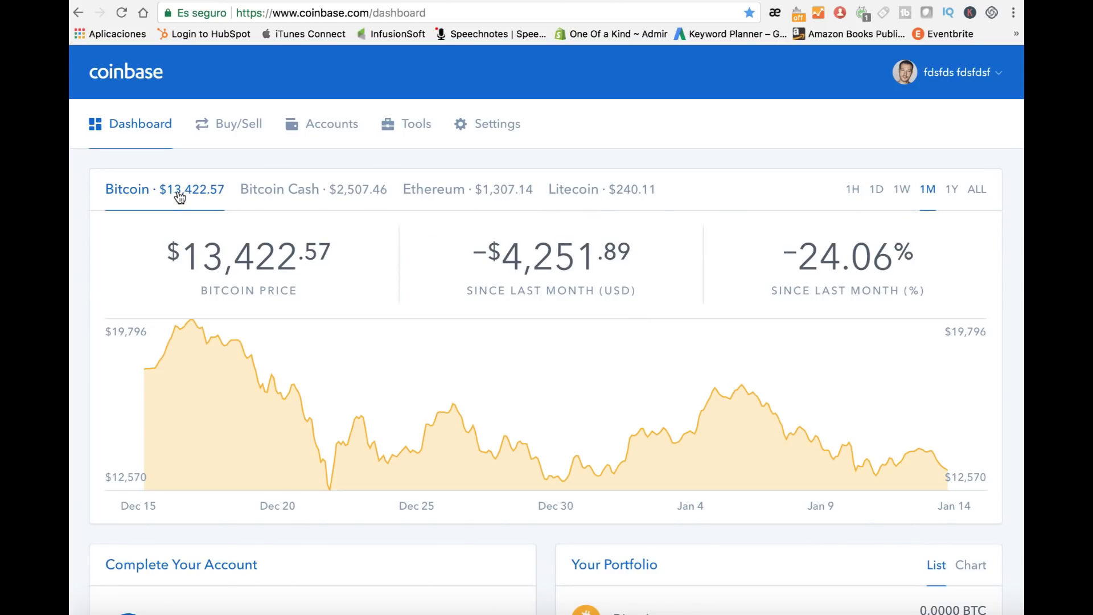
Step: Chart Bitcoin Cash, Ethereum, then Litecoin, viewing Litecoin's full history and then one year
left_click(311, 195)
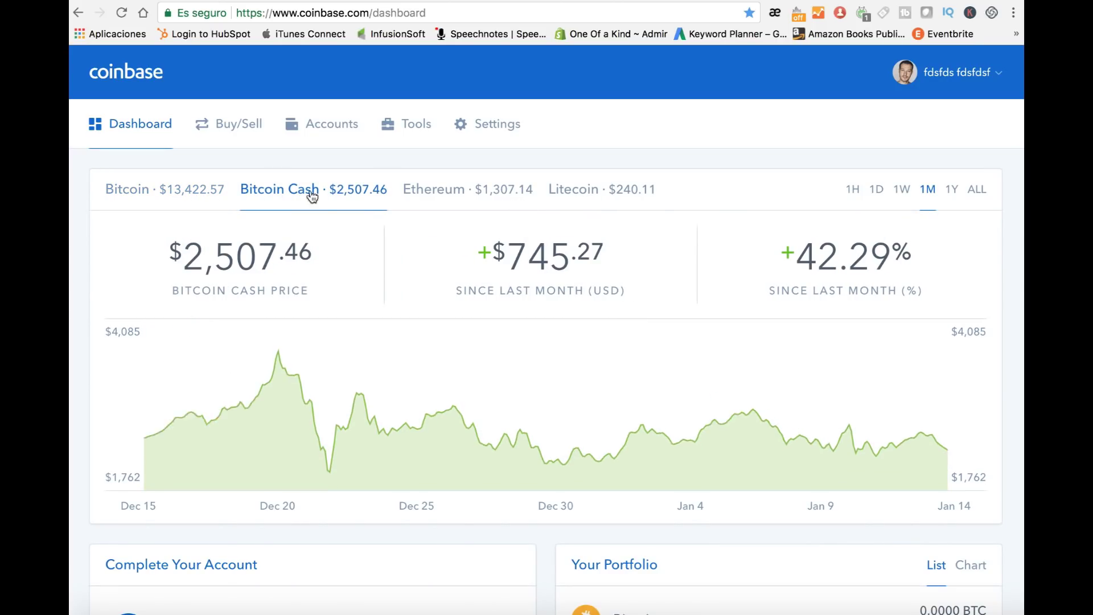
left_click(444, 202)
left_click(593, 201)
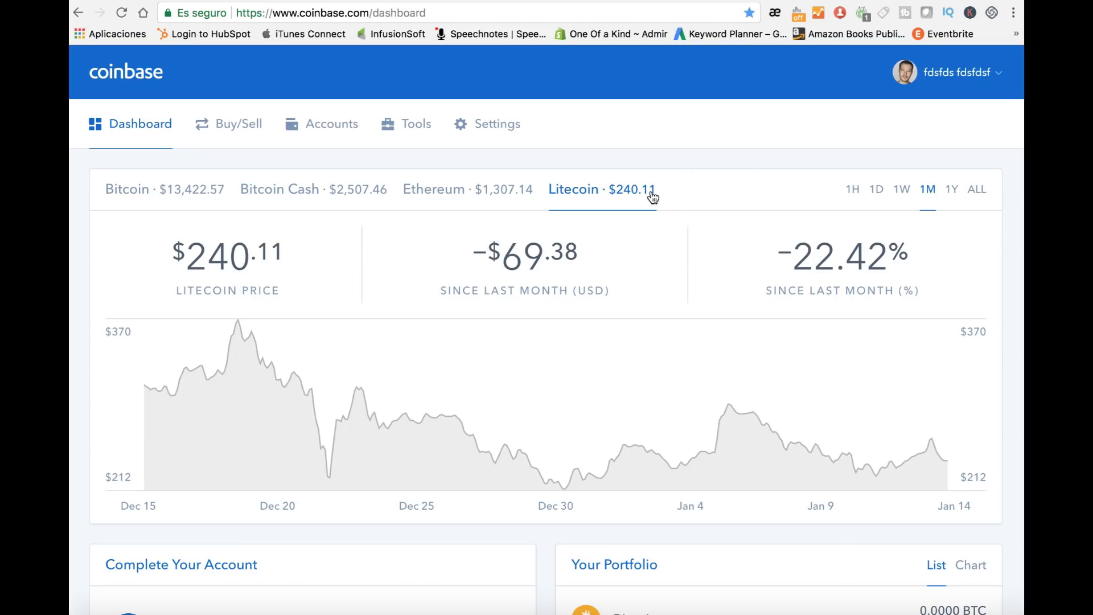
left_click(975, 191)
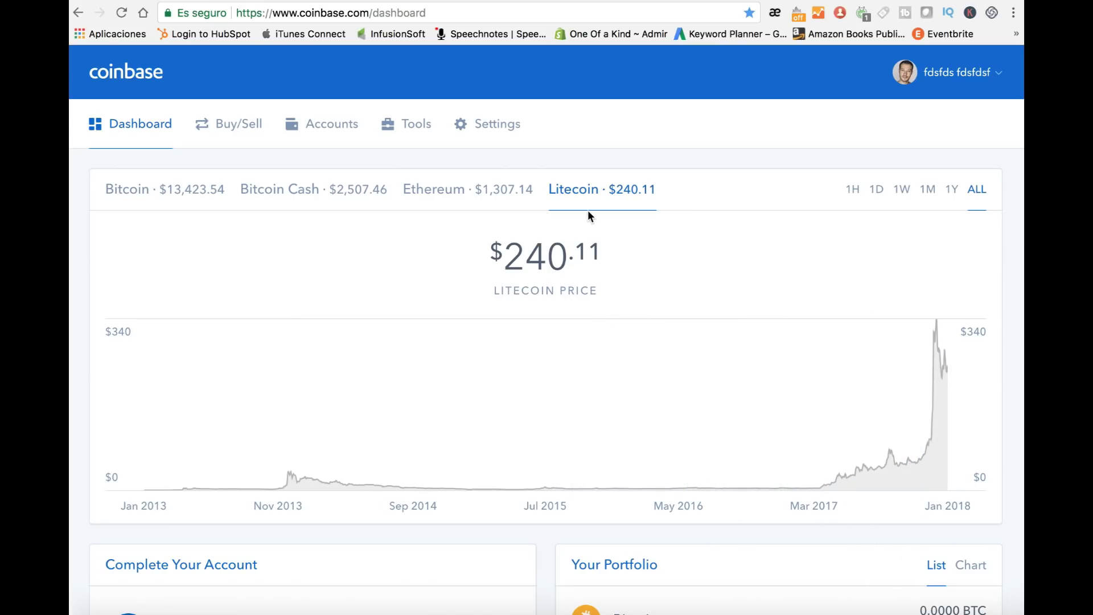
left_click(952, 191)
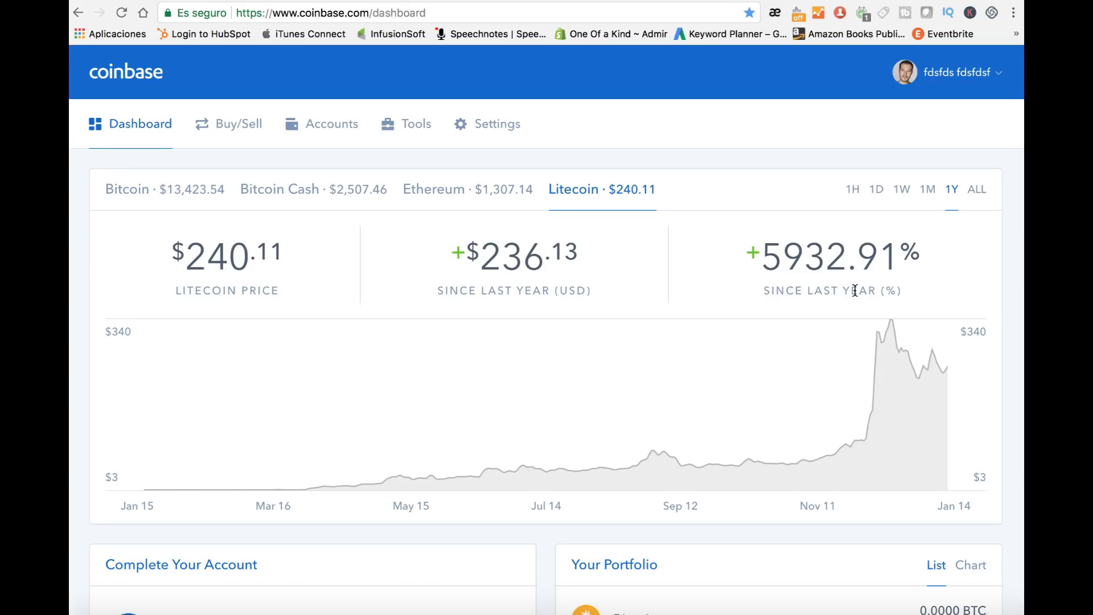
scroll(854, 289, "down", 6)
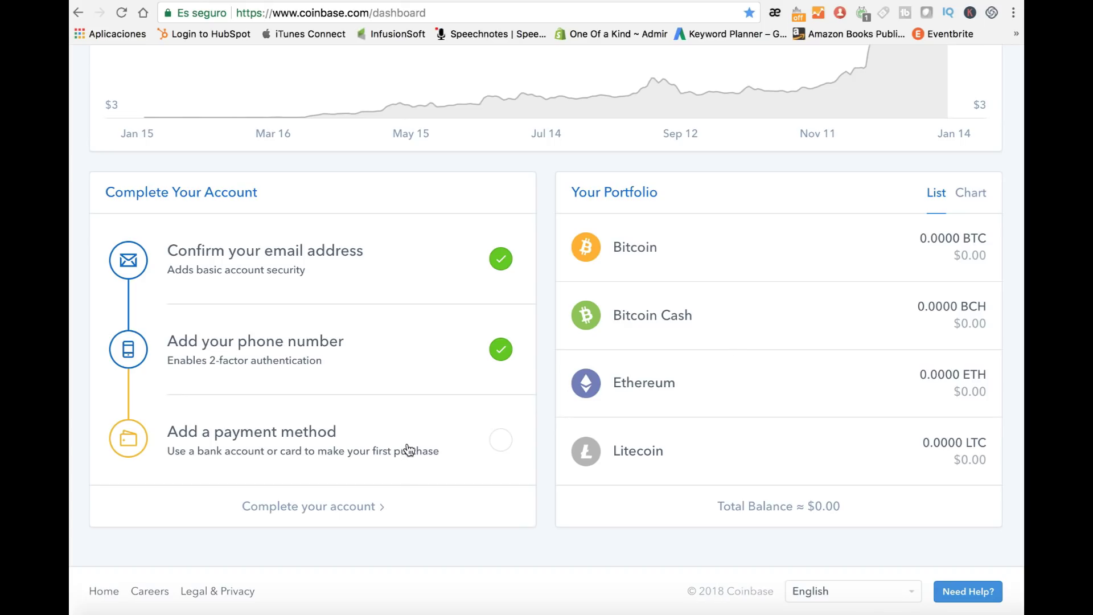
left_click(334, 433)
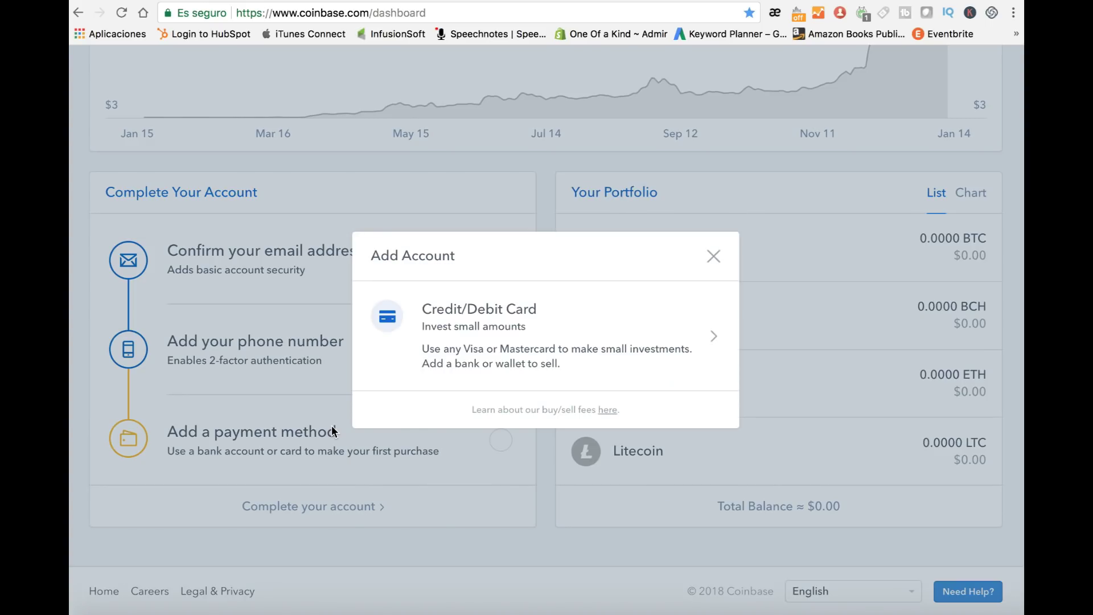
left_click(525, 323)
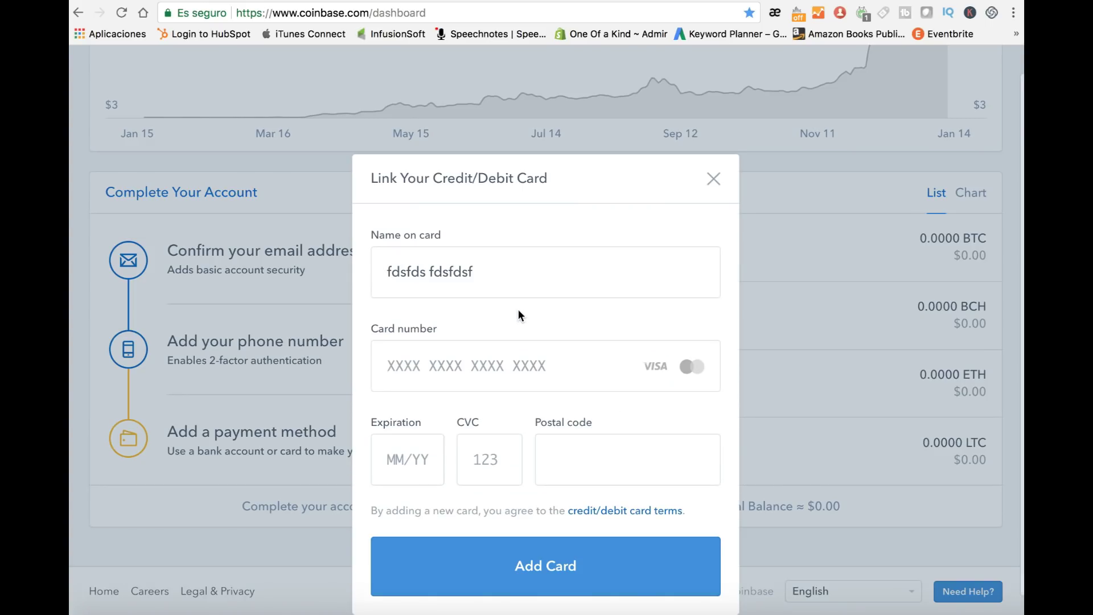
left_click_drag(473, 272, 385, 272)
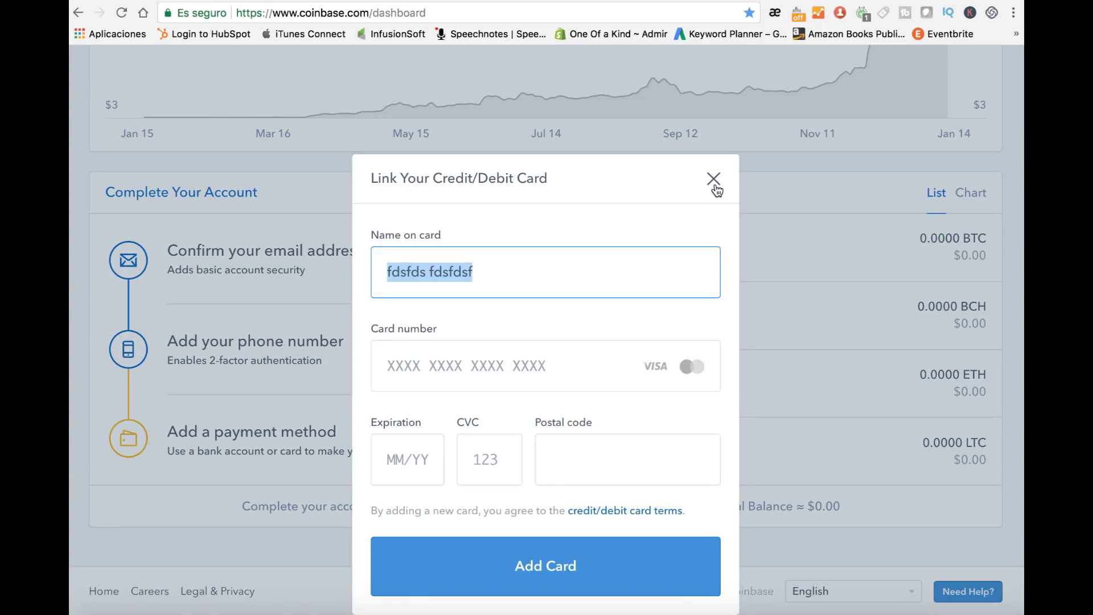
left_click(714, 178)
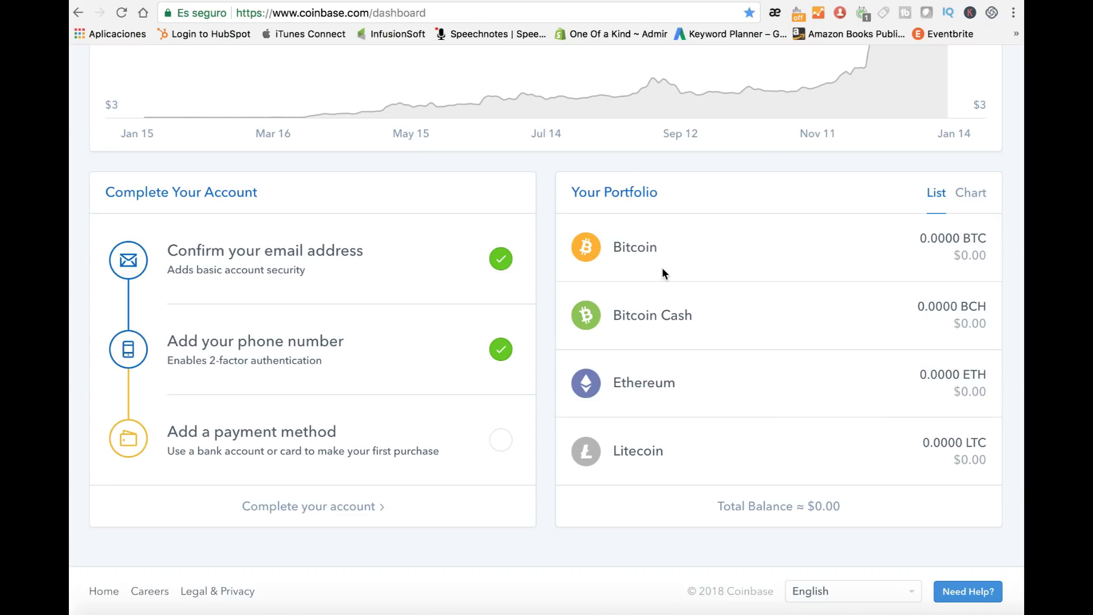
scroll(662, 268, "up", 7)
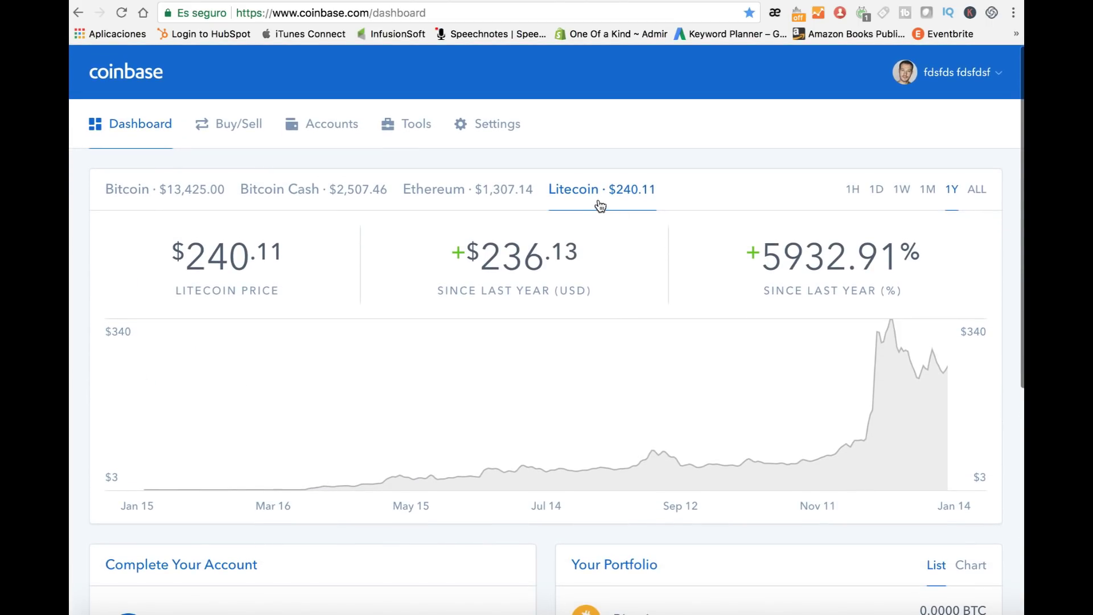
left_click(239, 132)
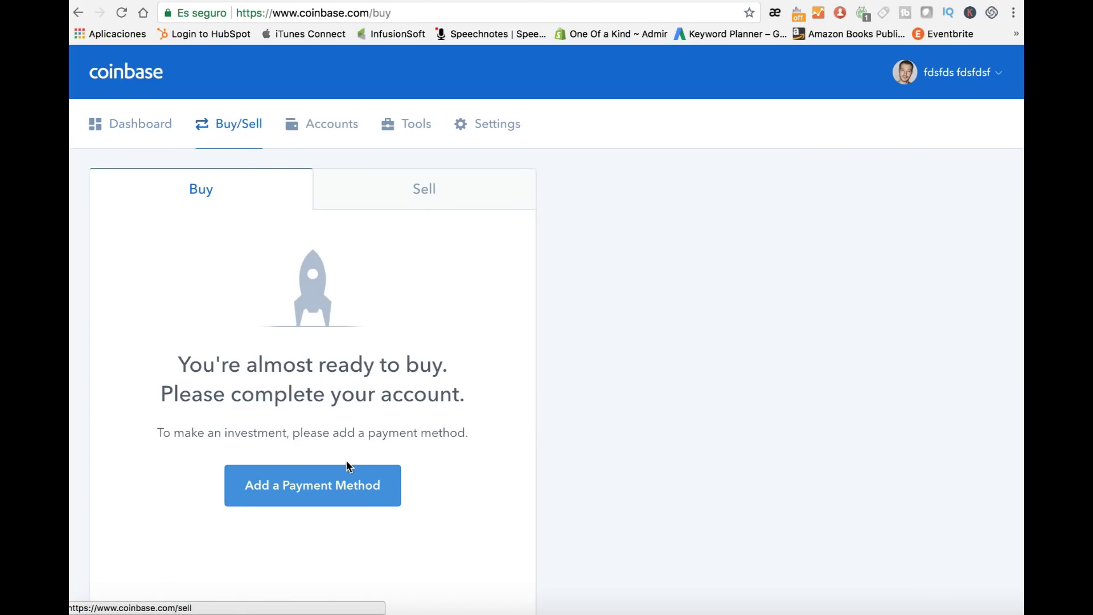
scroll(319, 490, "down", 1)
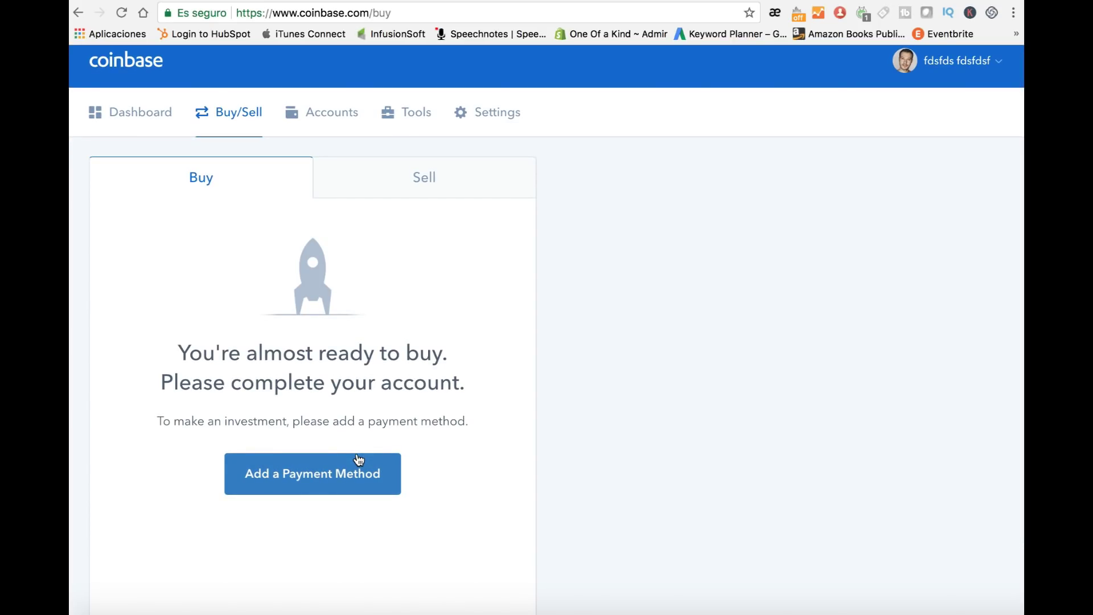
scroll(364, 433, "up", 1)
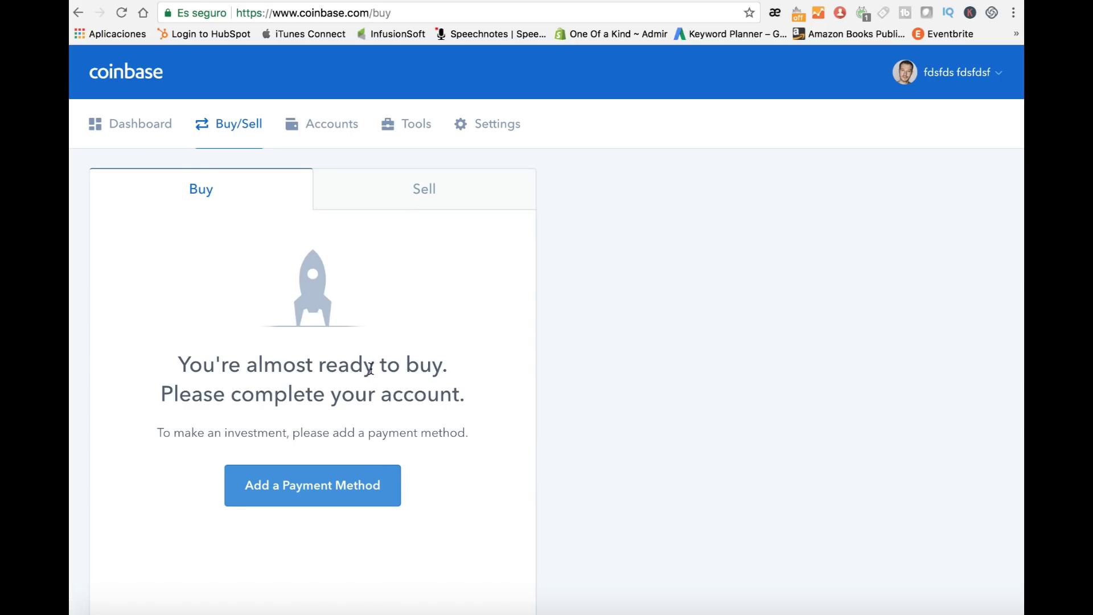
left_click(165, 127)
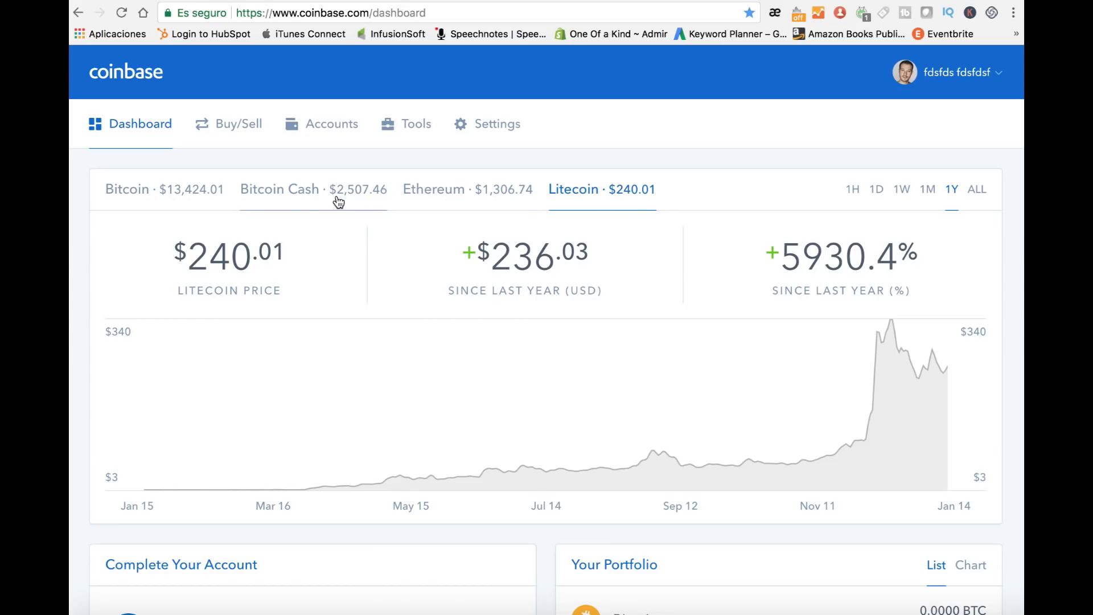
Step: Chart Bitcoin, then Litecoin again, and scroll through the dashboard
left_click(191, 195)
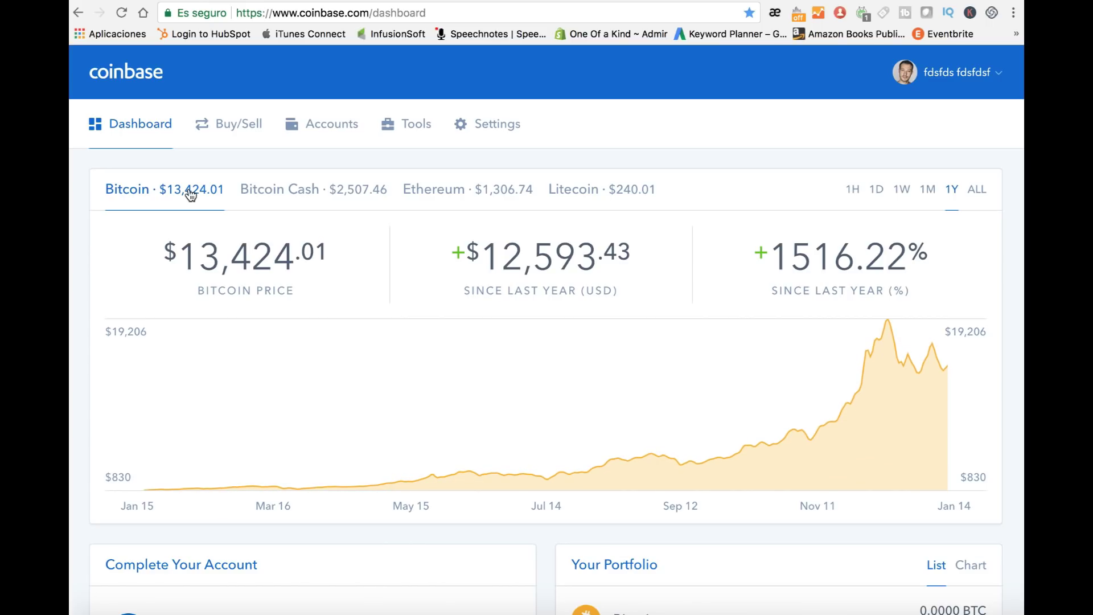
left_click(622, 189)
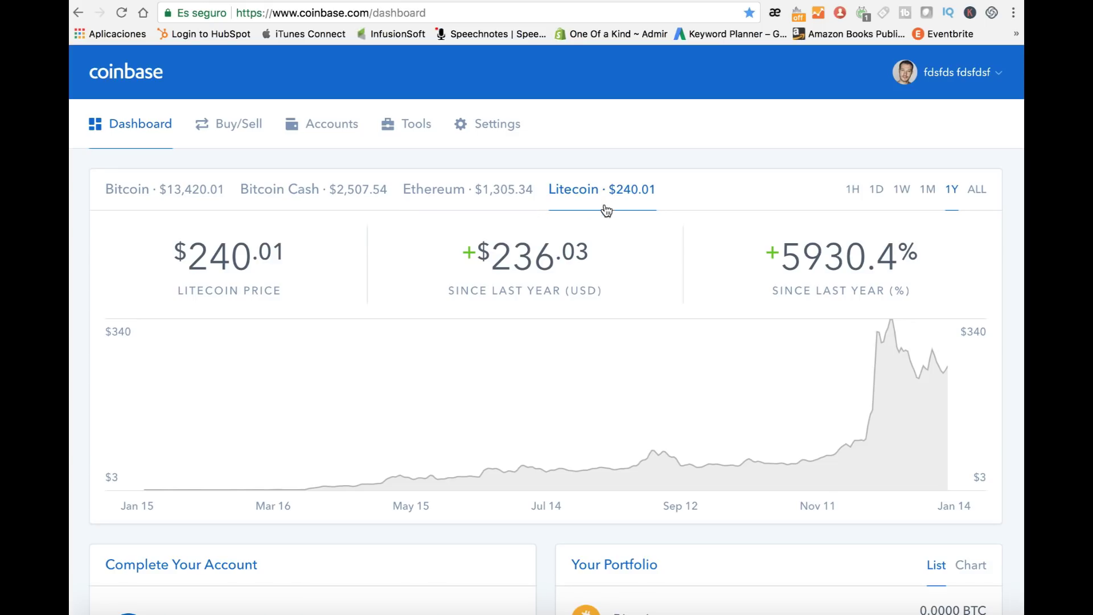
scroll(511, 384, "down", 5)
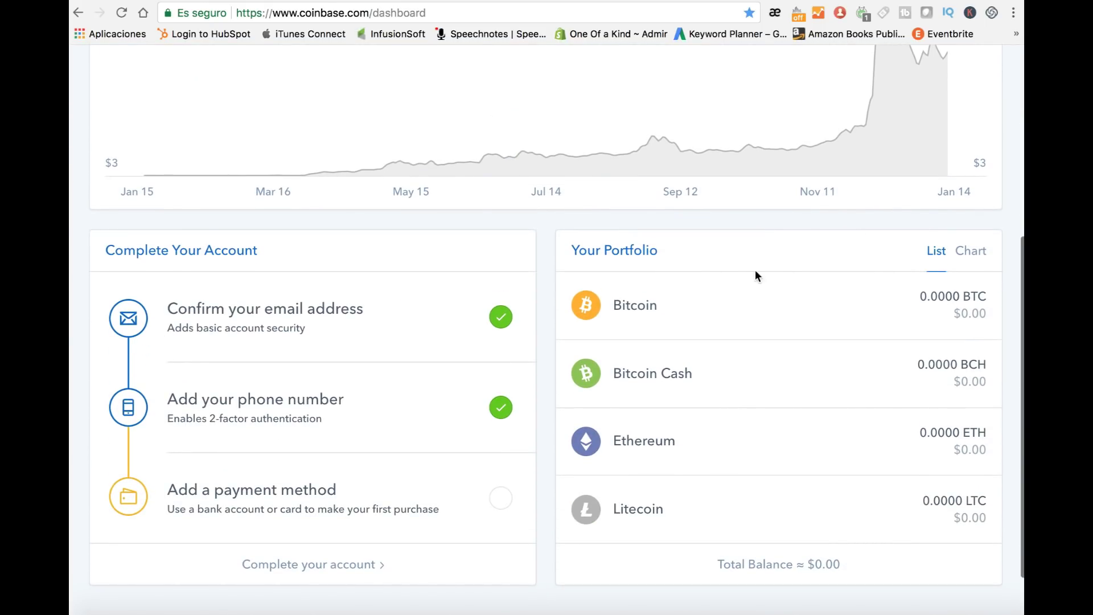
scroll(794, 299, "up", 5)
scroll(793, 313, "down", 5)
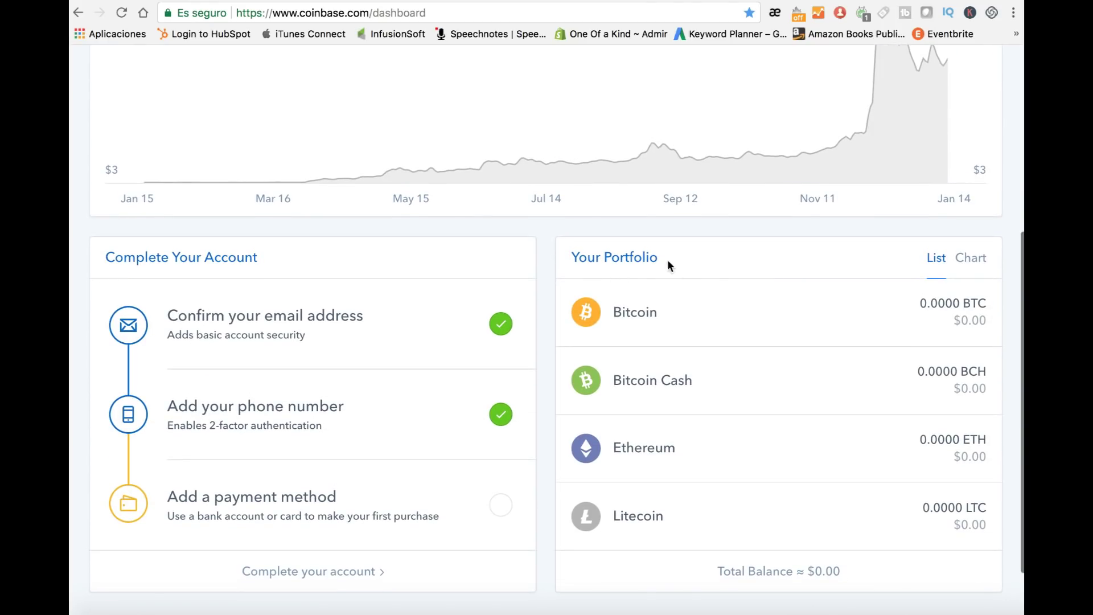
scroll(678, 231, "up", 5)
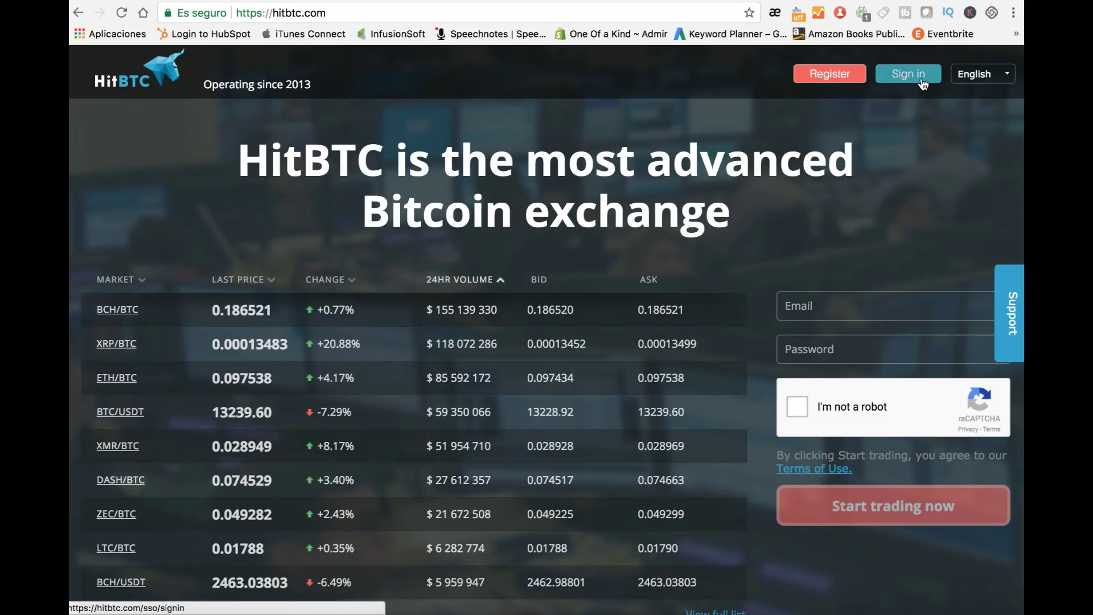
Step: Open the HitBTC Register page
left_click(835, 76)
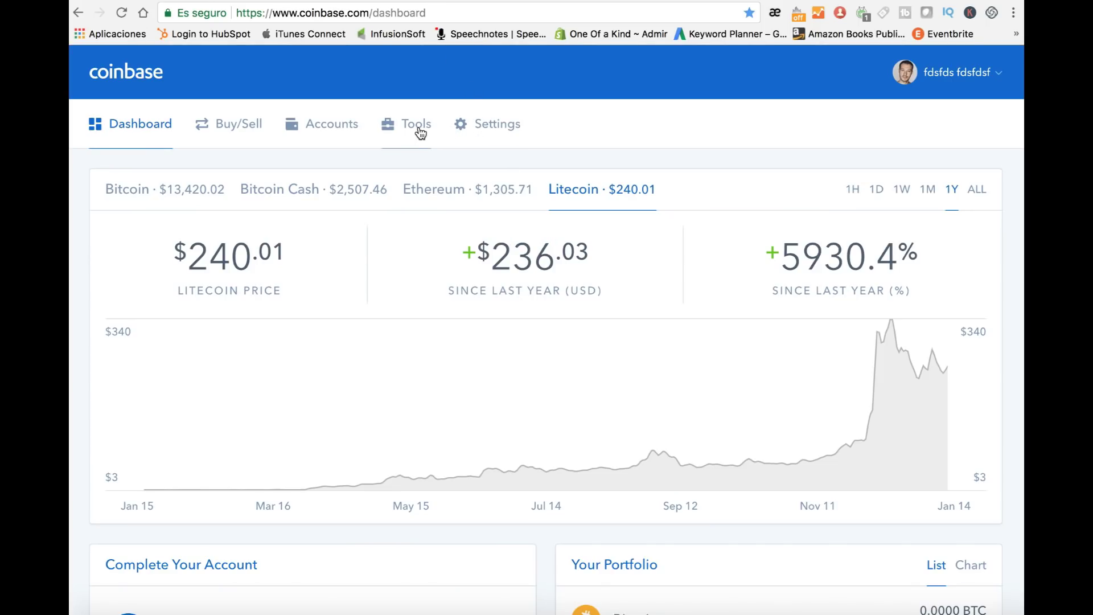
Step: Open the Coinbase account settings page
left_click(477, 133)
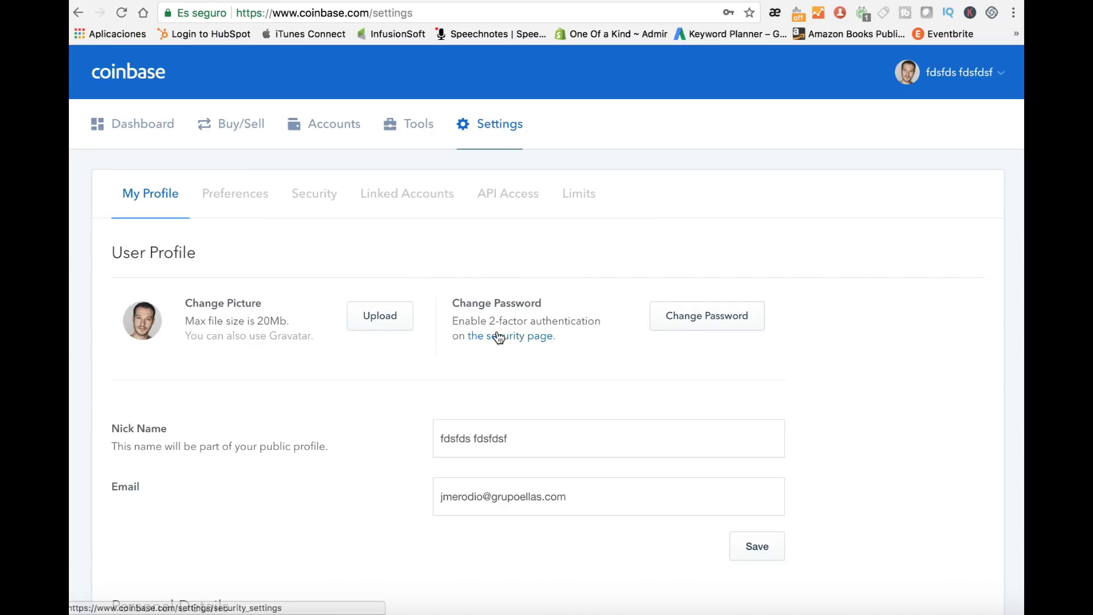
scroll(547, 326, "up", 1)
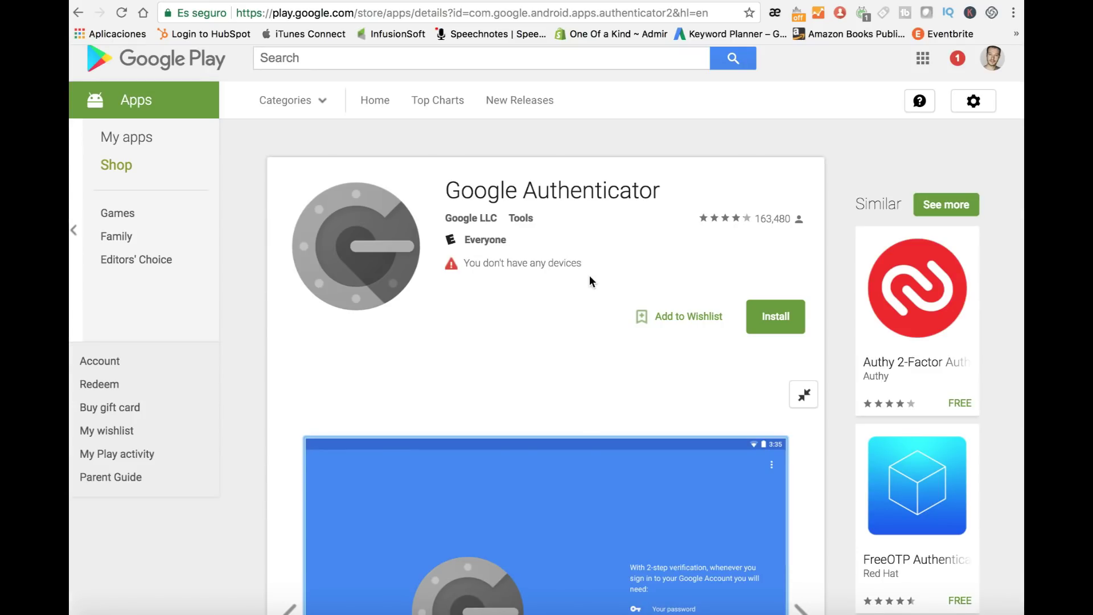
scroll(590, 277, "down", 2)
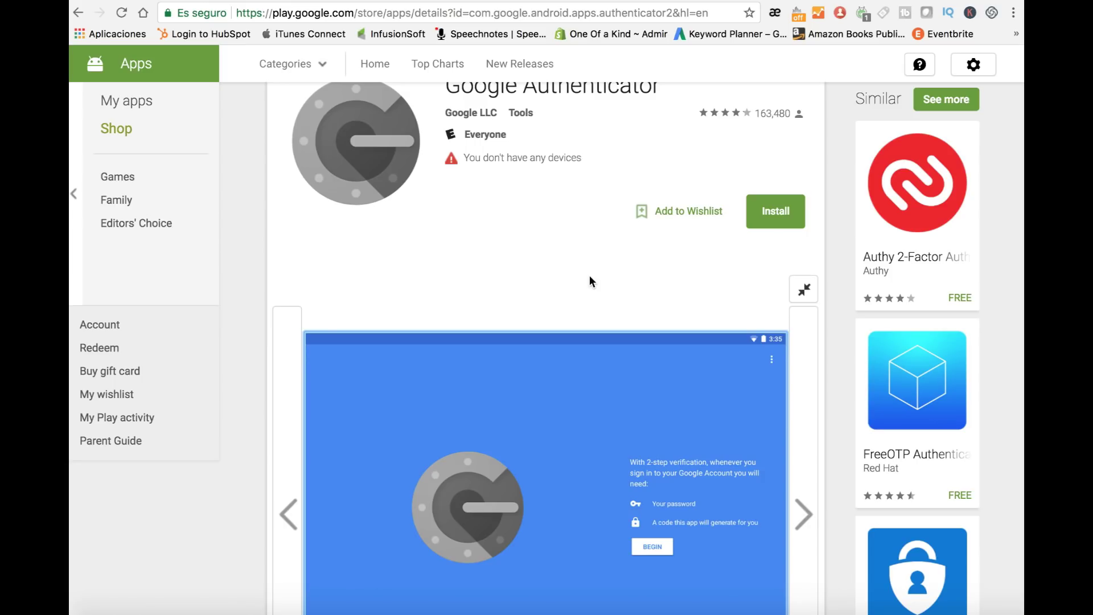
scroll(591, 281, "up", 2)
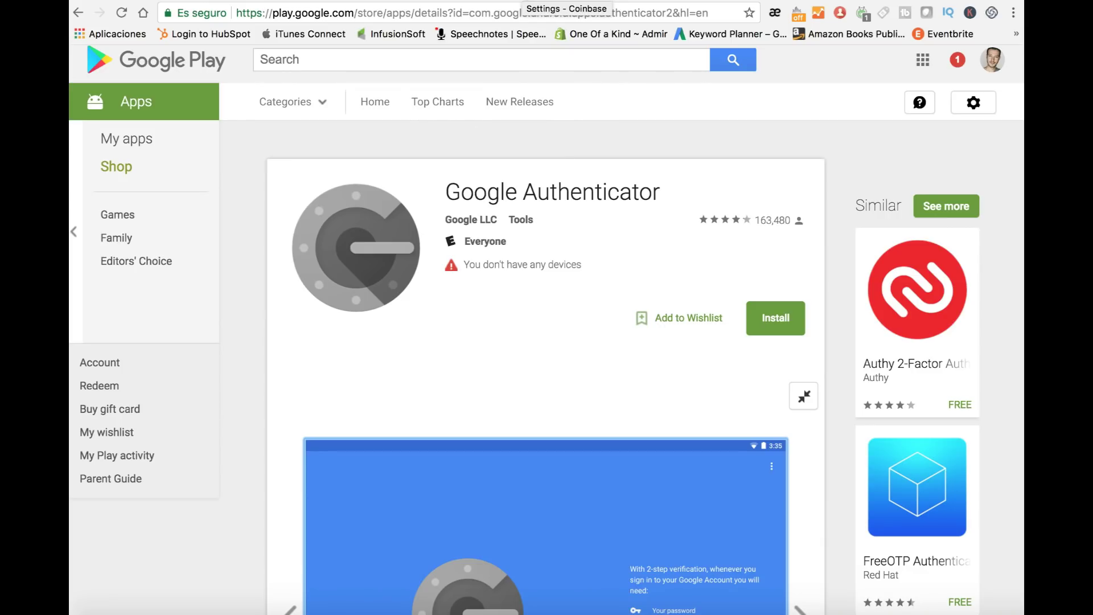
Step: Open Coinbase's Security settings and start Enable Authenticator setup
left_click(570, 3)
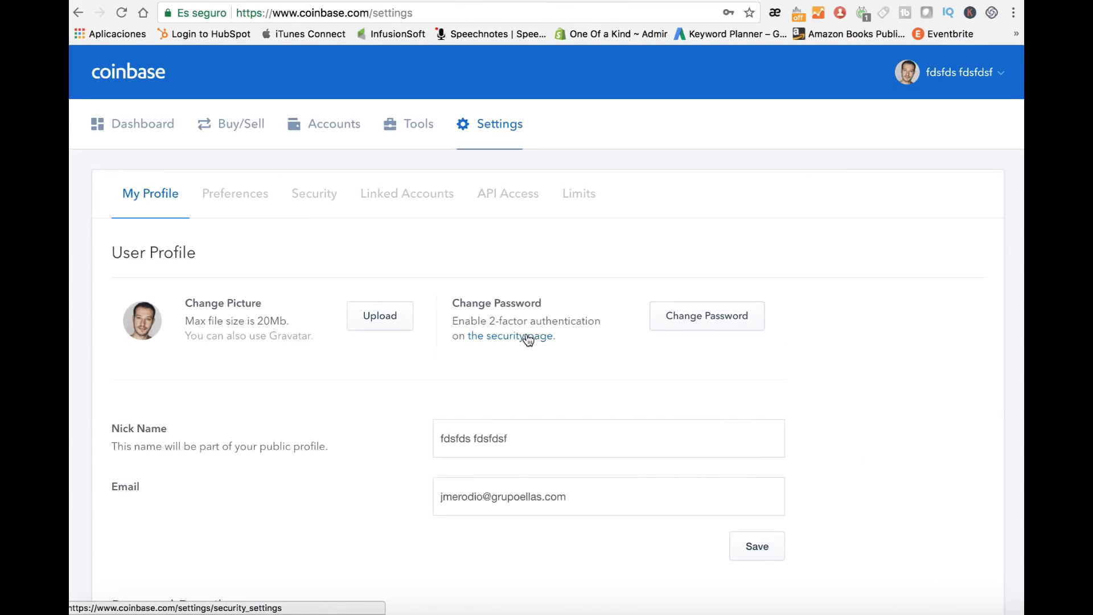
left_click(314, 194)
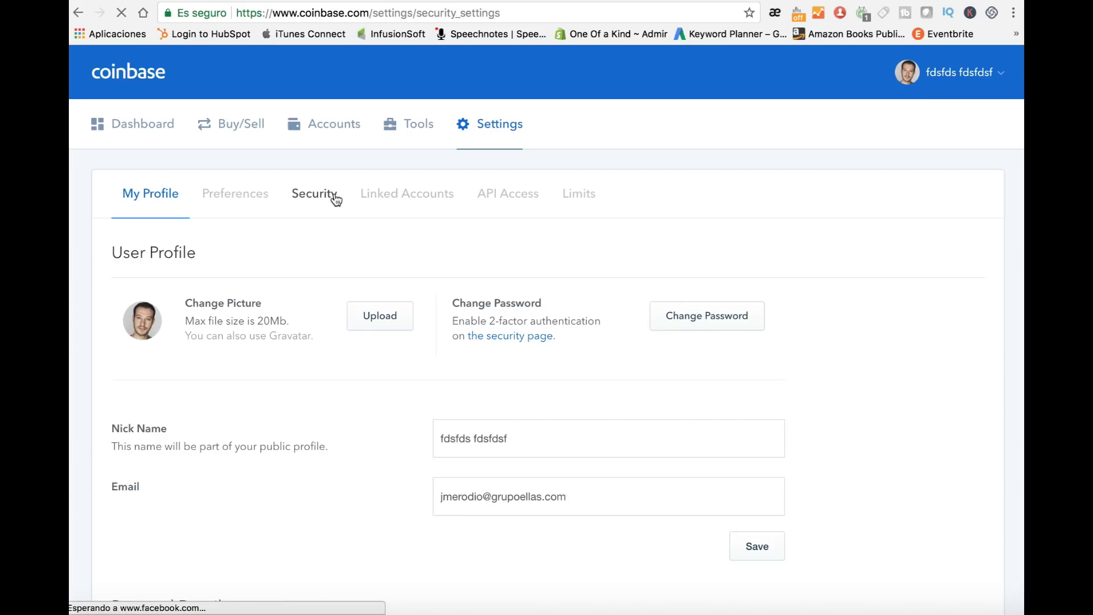
scroll(290, 251, "down", 3)
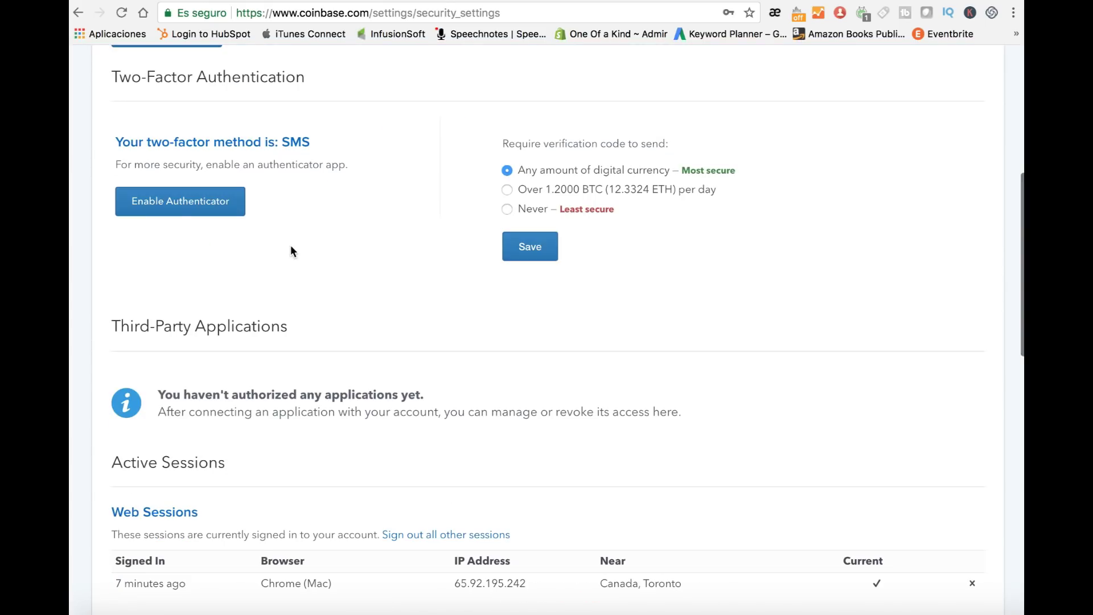
left_click(177, 210)
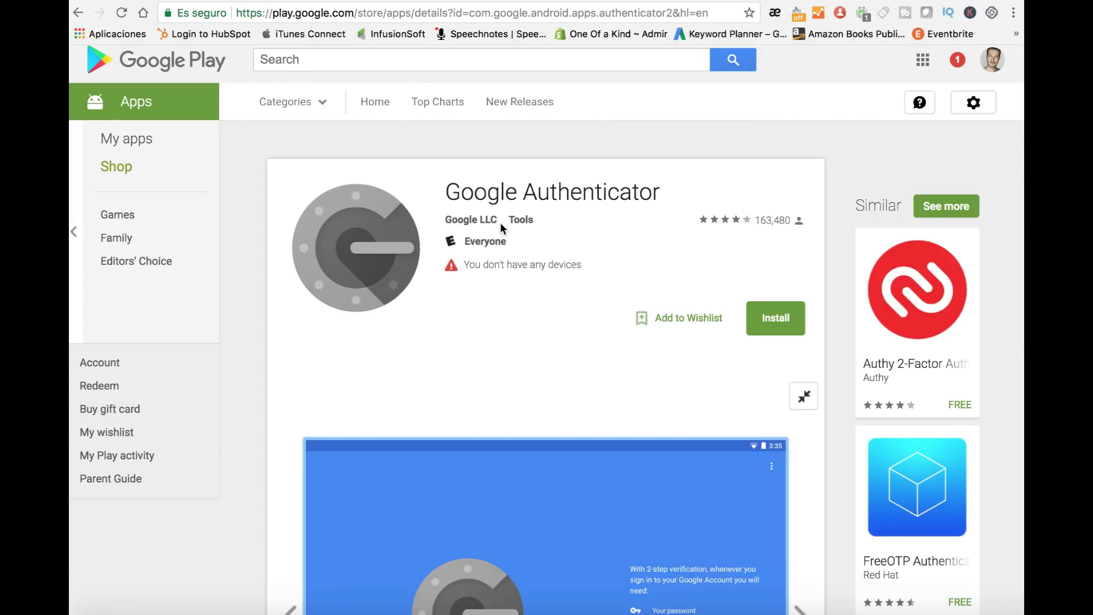
Step: Page through Google Authenticator's screenshots to the generated-codes image, then go back to Coinbase
scroll(527, 234, "down", 3)
scroll(527, 230, "down", 2)
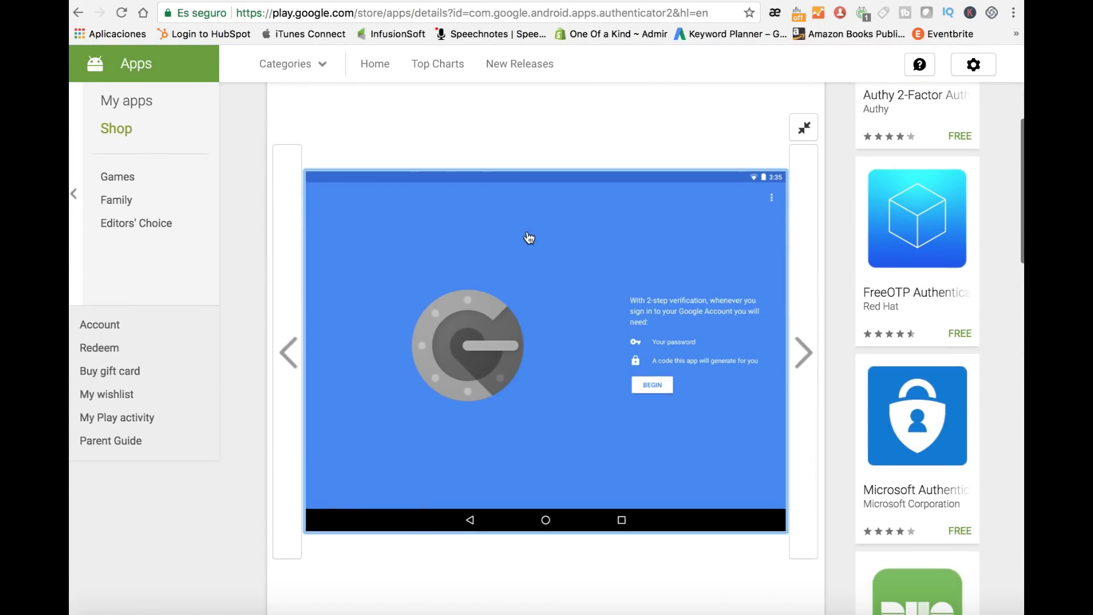
left_click(800, 348)
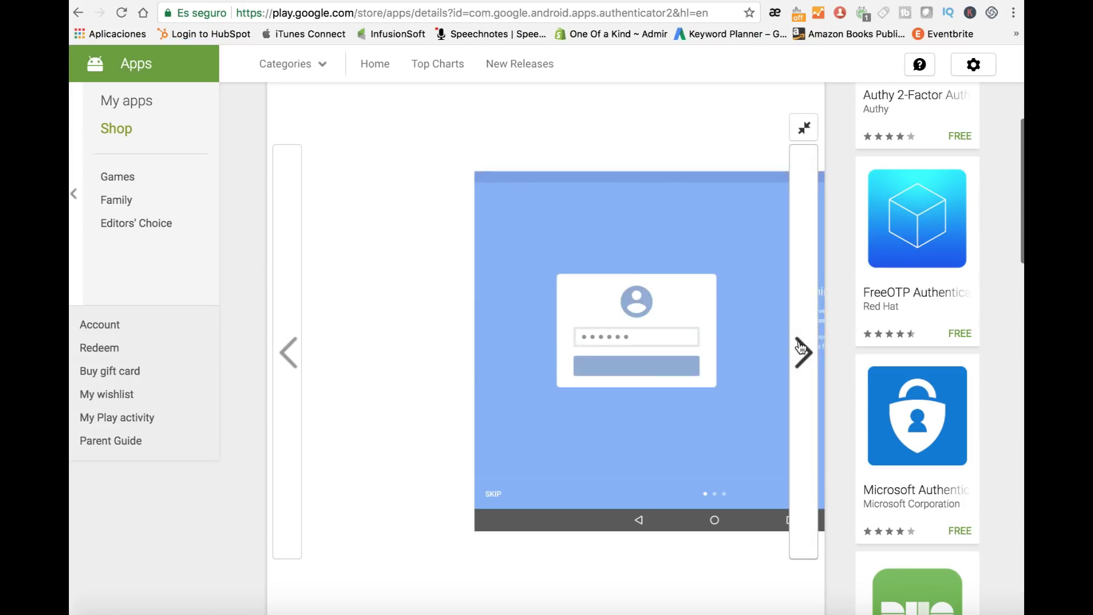
left_click(807, 350)
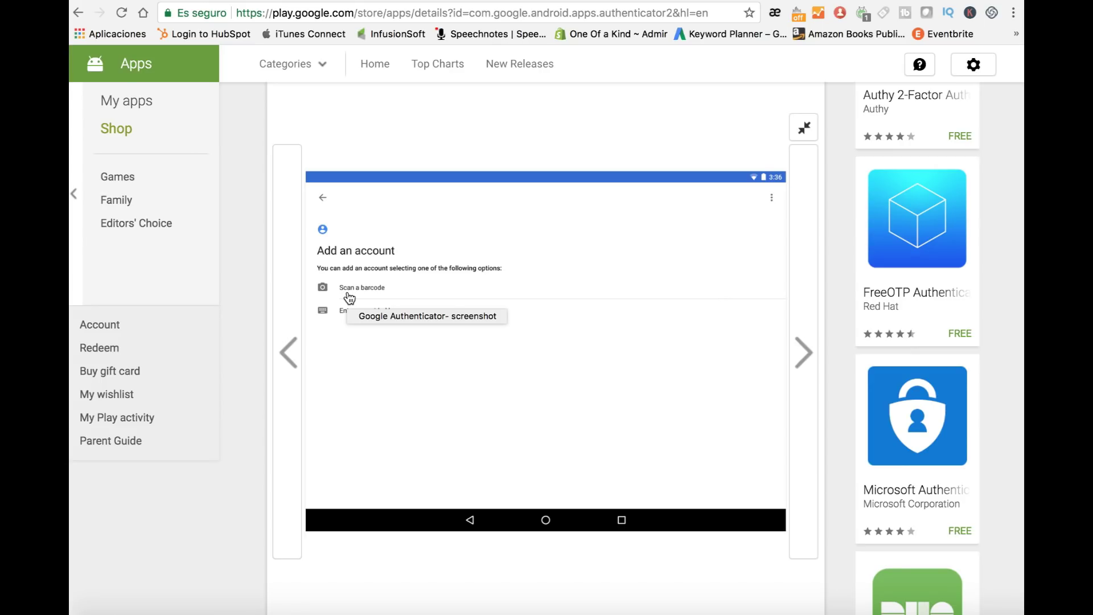
left_click(805, 358)
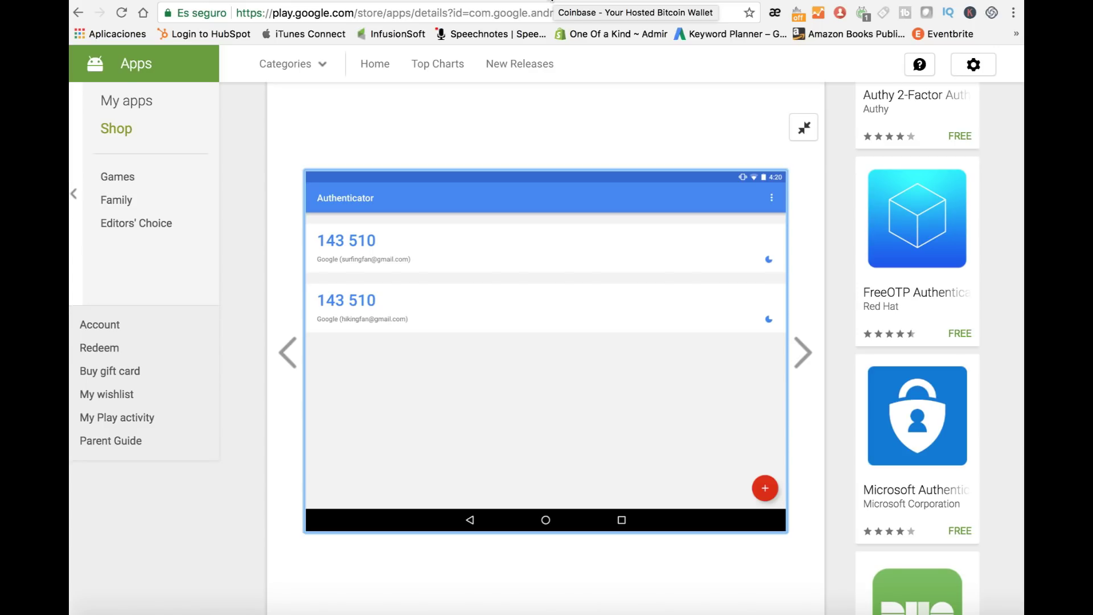
left_click(551, 1)
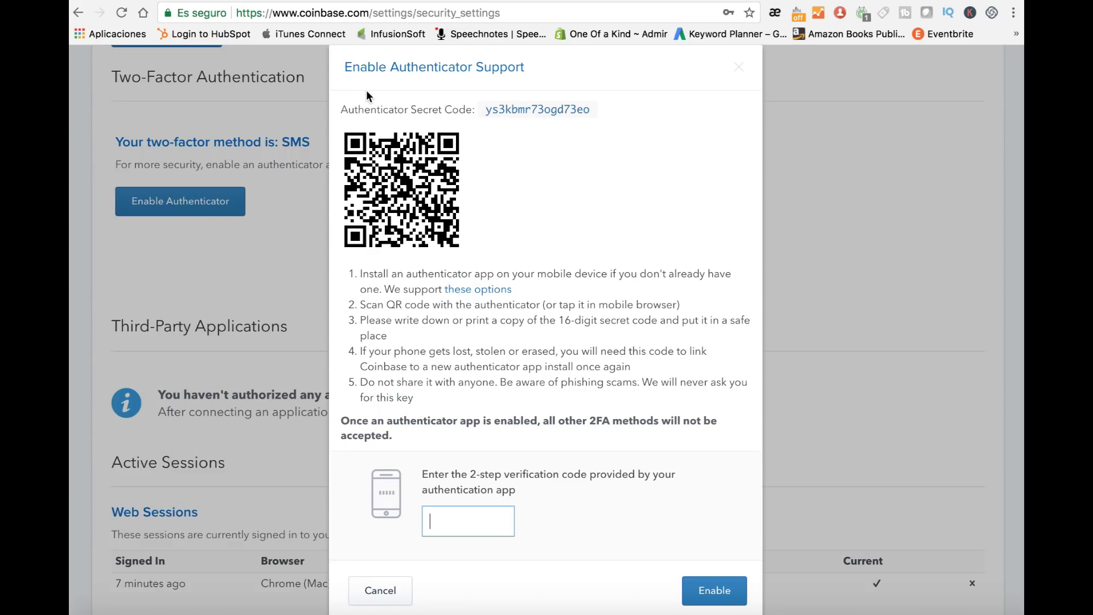
Step: Select the Authenticator Secret Code for copying
left_click_drag(342, 108, 597, 110)
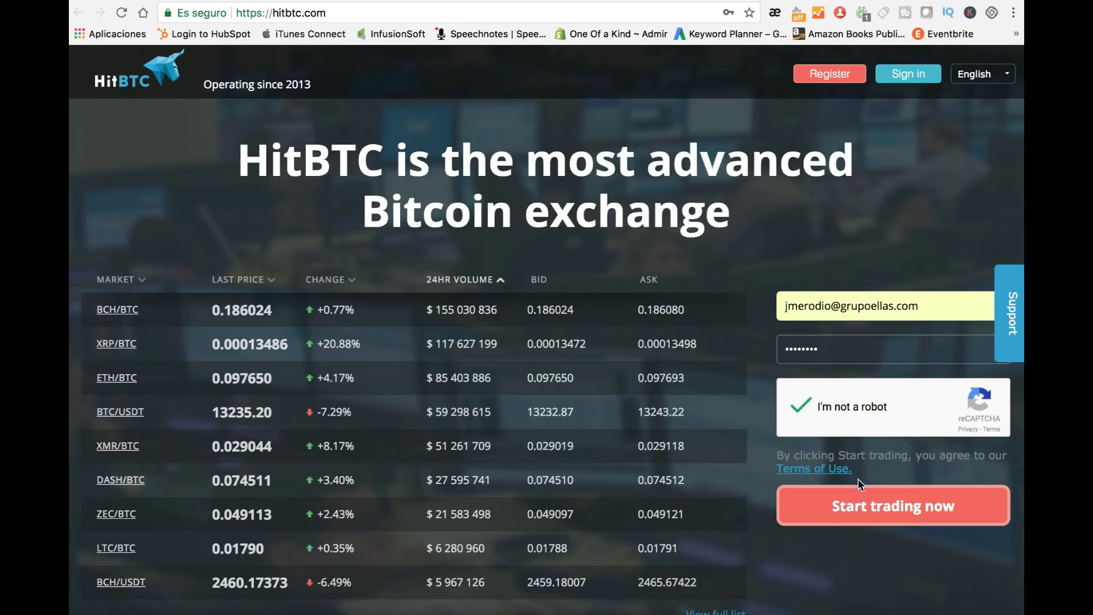
Step: Sign in to HitBTC and browse the BTC, ETH and USDT instrument markets
left_click(875, 519)
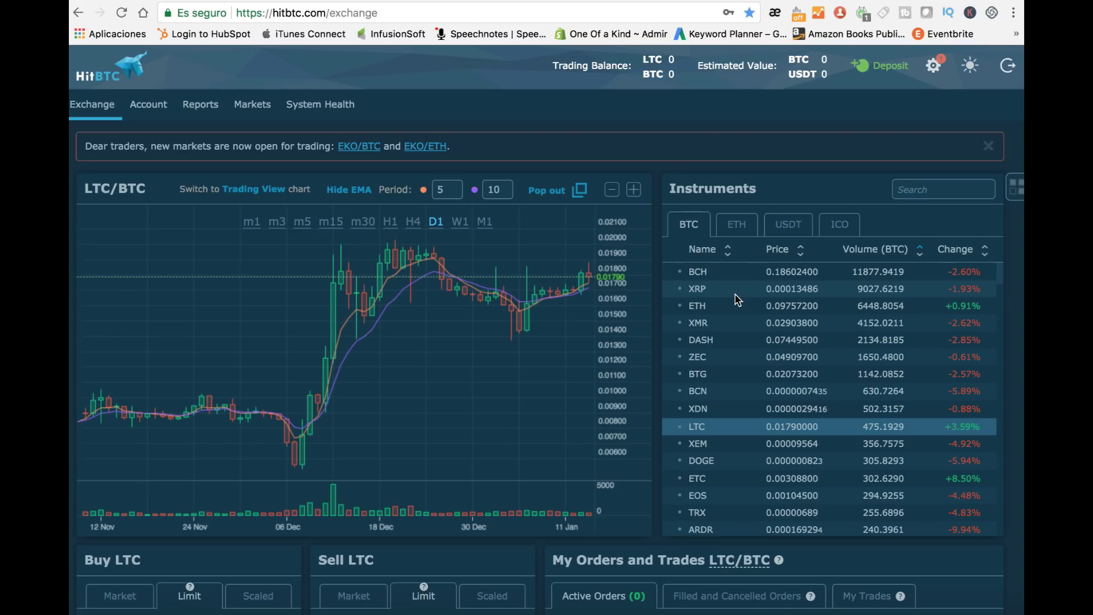
scroll(739, 305, "down", 8)
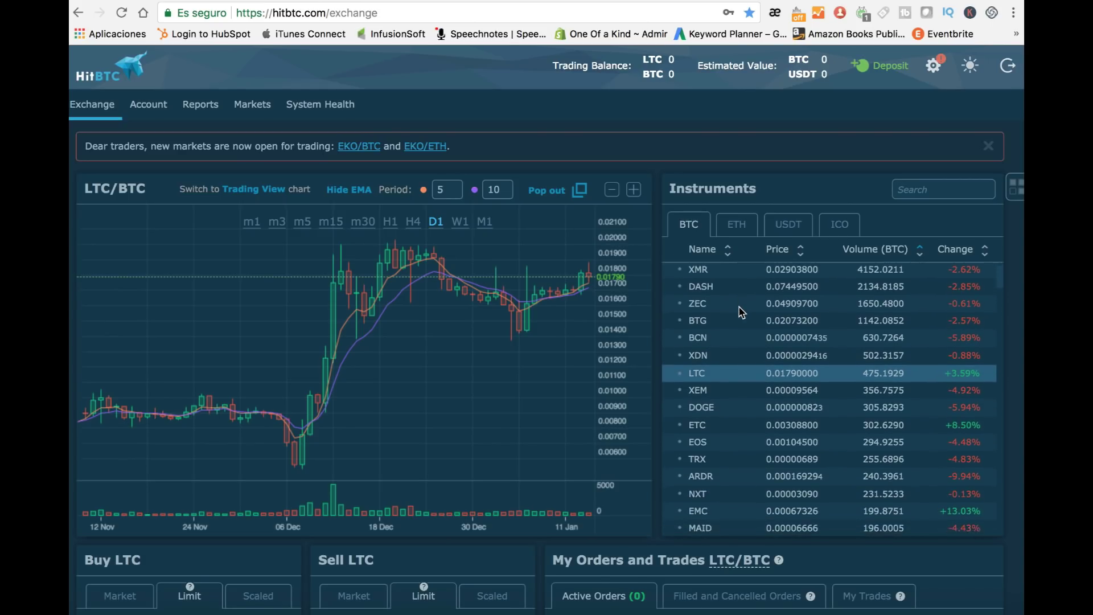
scroll(739, 312, "down", 10)
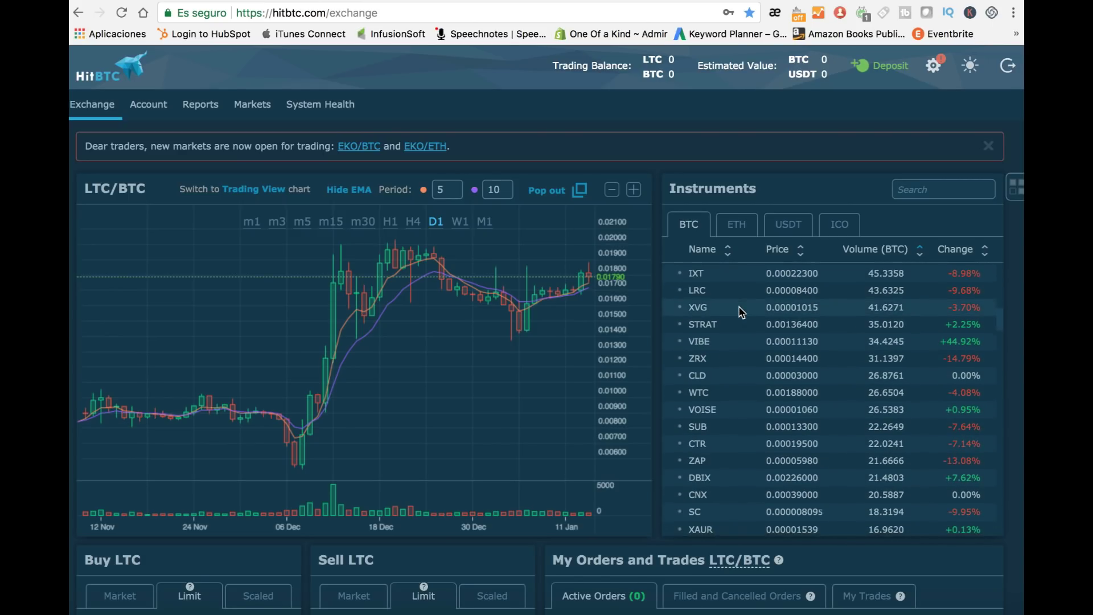
left_click(738, 226)
left_click(778, 228)
left_click(689, 224)
Step: Search the instruments list for XVG, then go to the Account balances page
left_click(926, 188)
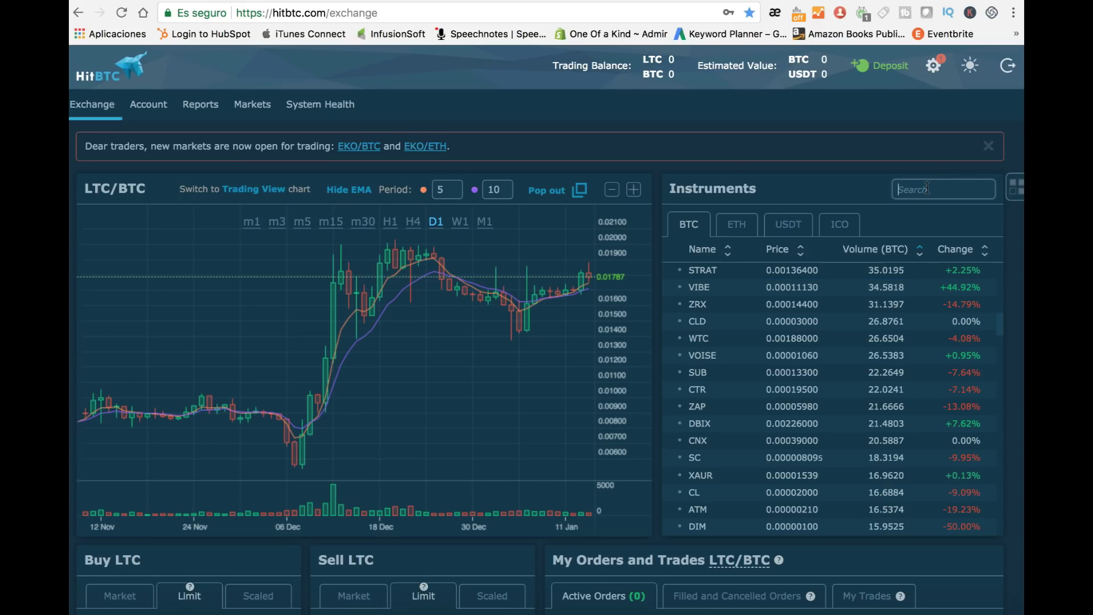
type("XVG")
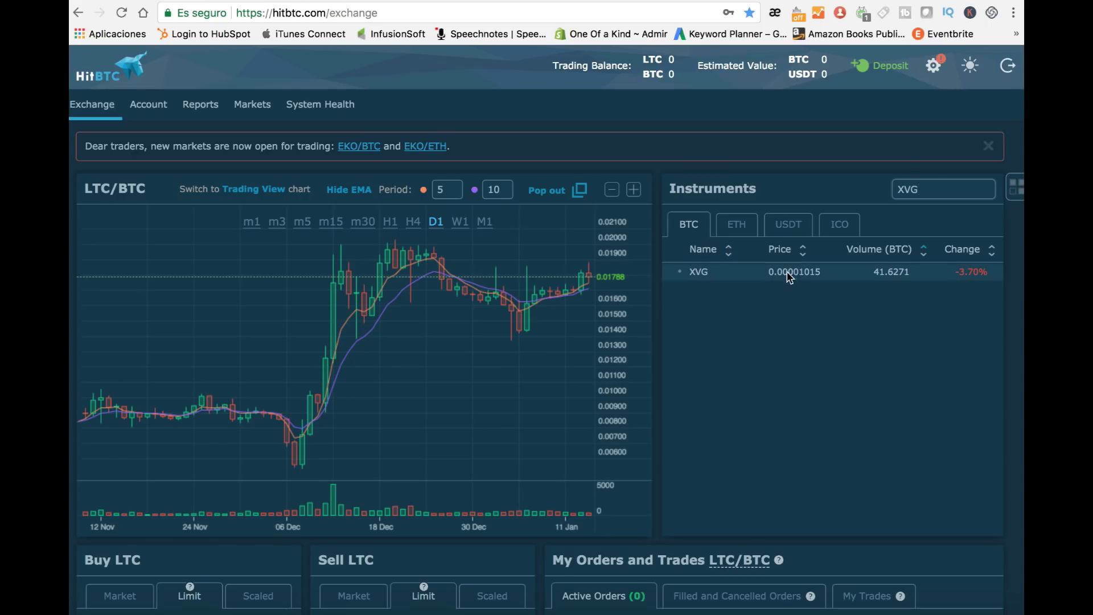
left_click(977, 273)
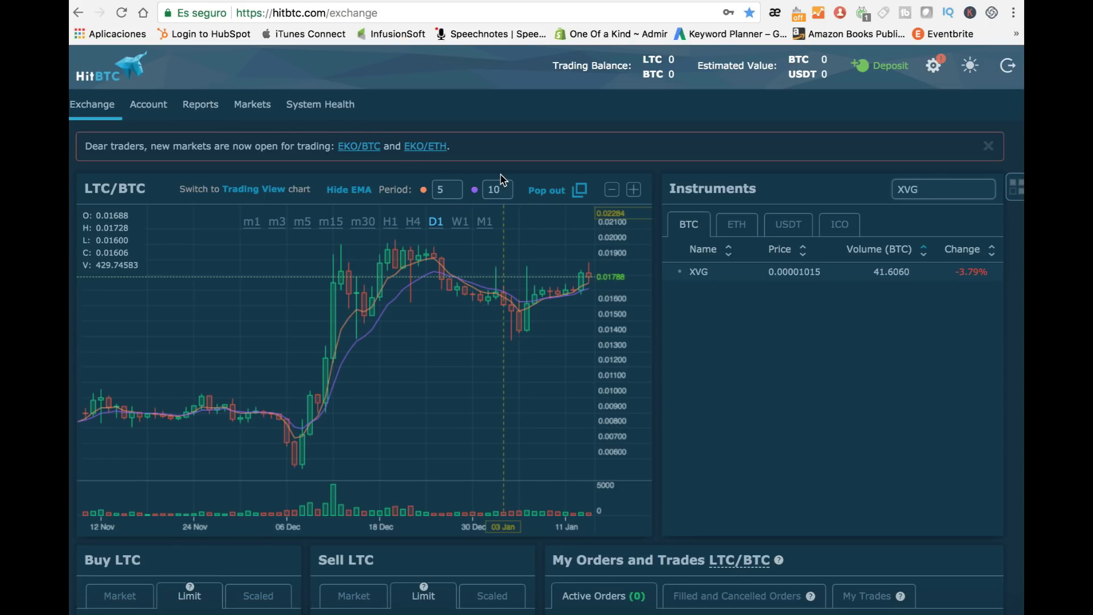
left_click(872, 72)
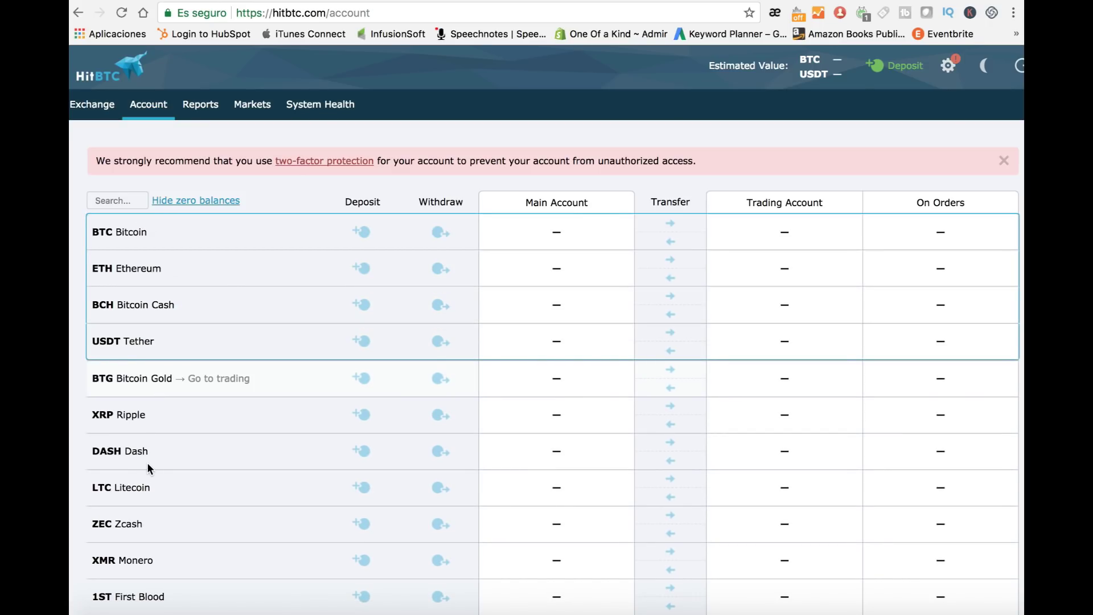
Step: Generate a Litecoin deposit address and QR code, select the address, then return to Coinbase
scroll(163, 484, "down", 5)
scroll(169, 470, "down", 9)
scroll(169, 470, "up", 14)
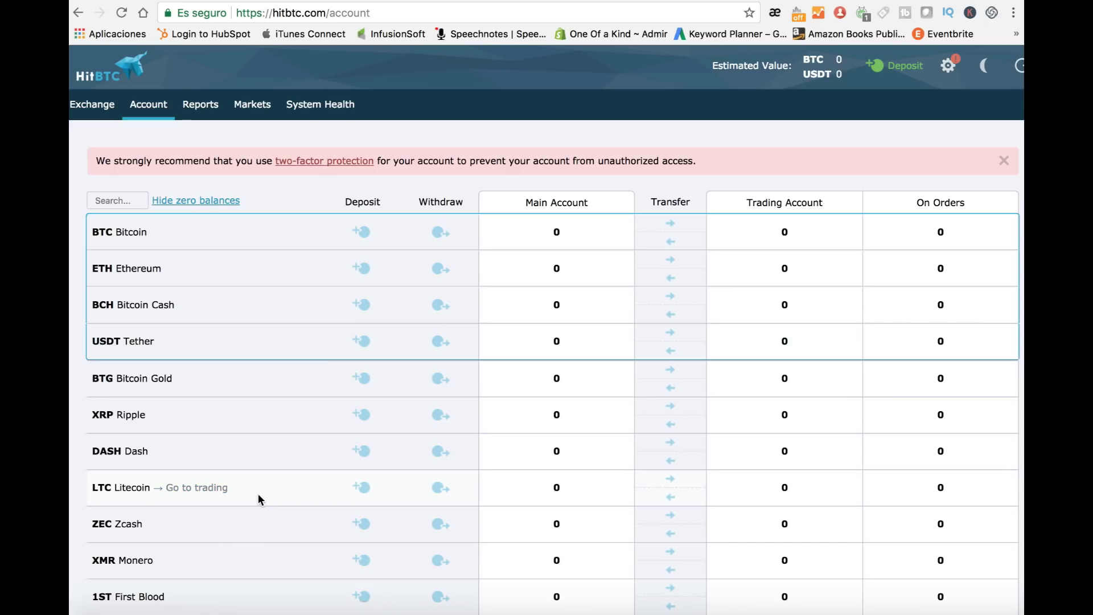
left_click(365, 493)
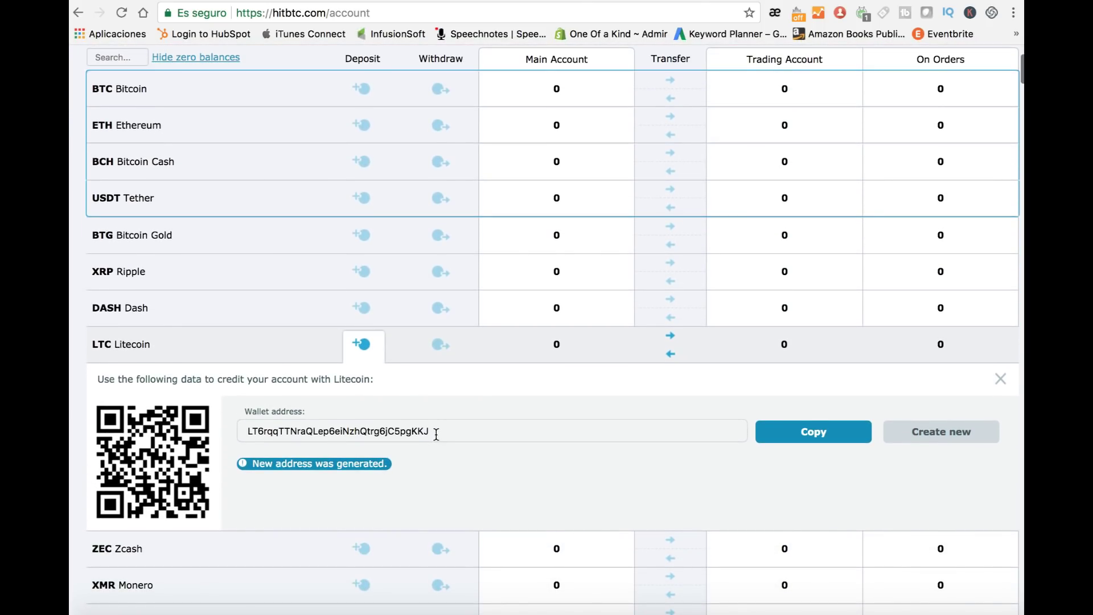
left_click_drag(436, 435, 240, 428)
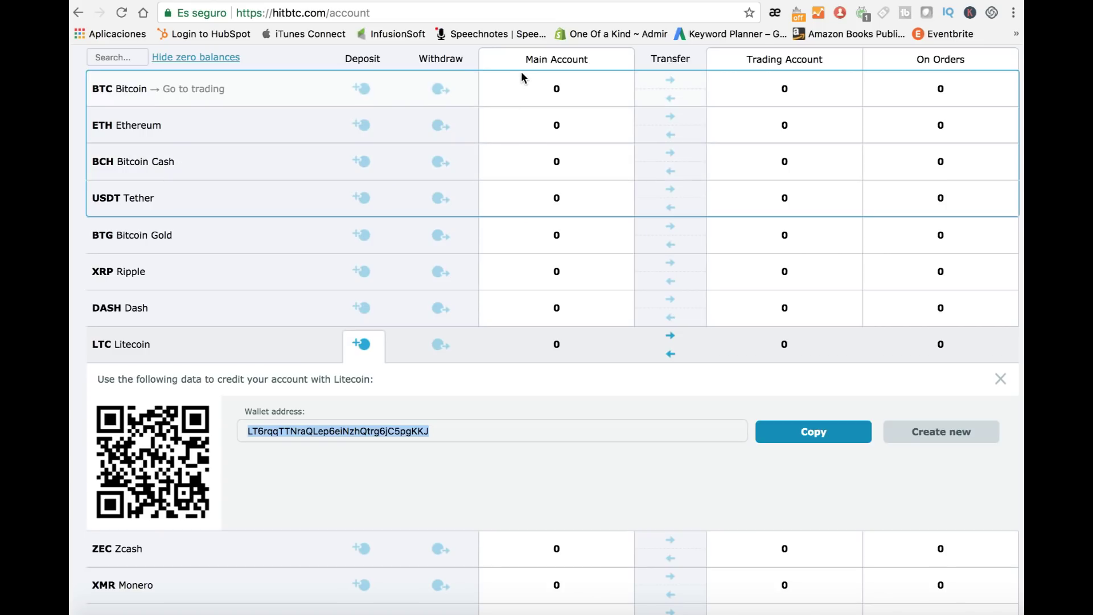
left_click(524, 0)
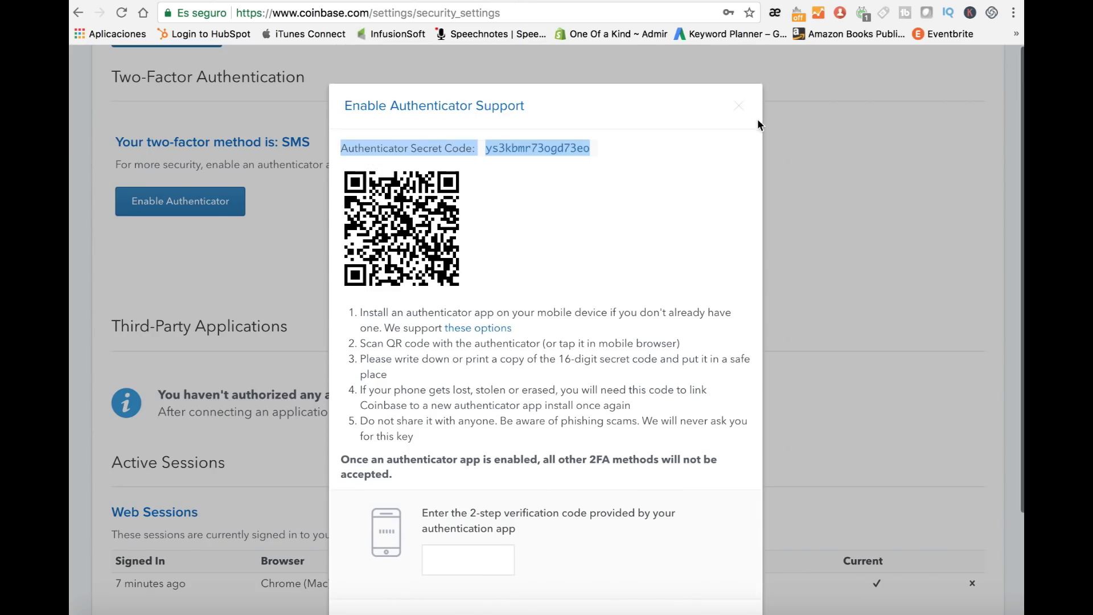
Step: Leave the authenticator setup and look over the empty BTC, BCH, ETH and LTC Coinbase wallets
left_click(329, 130)
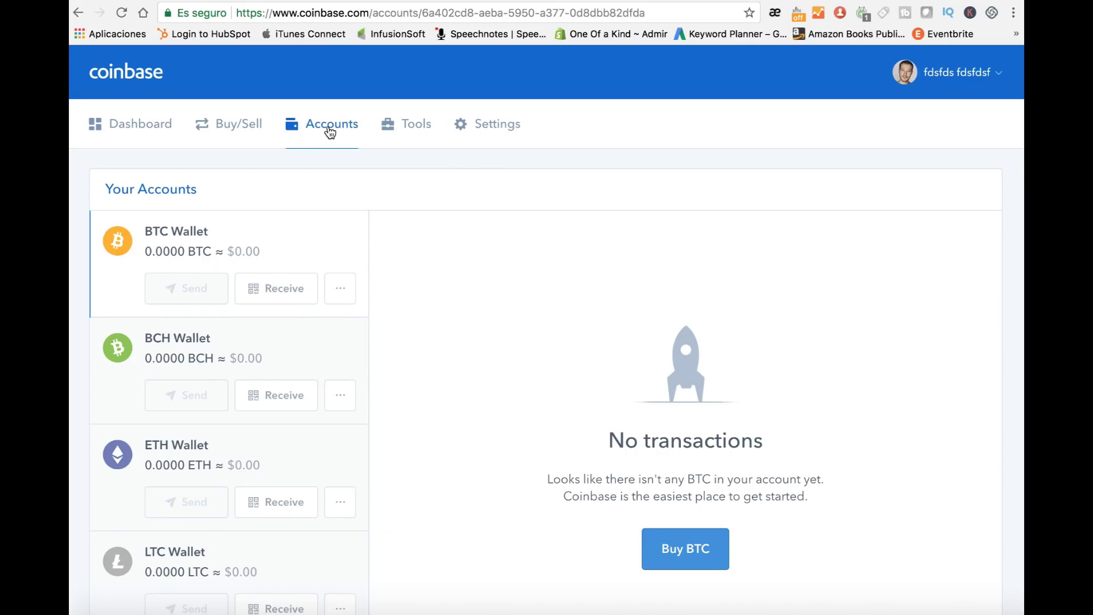
scroll(192, 277, "down", 1)
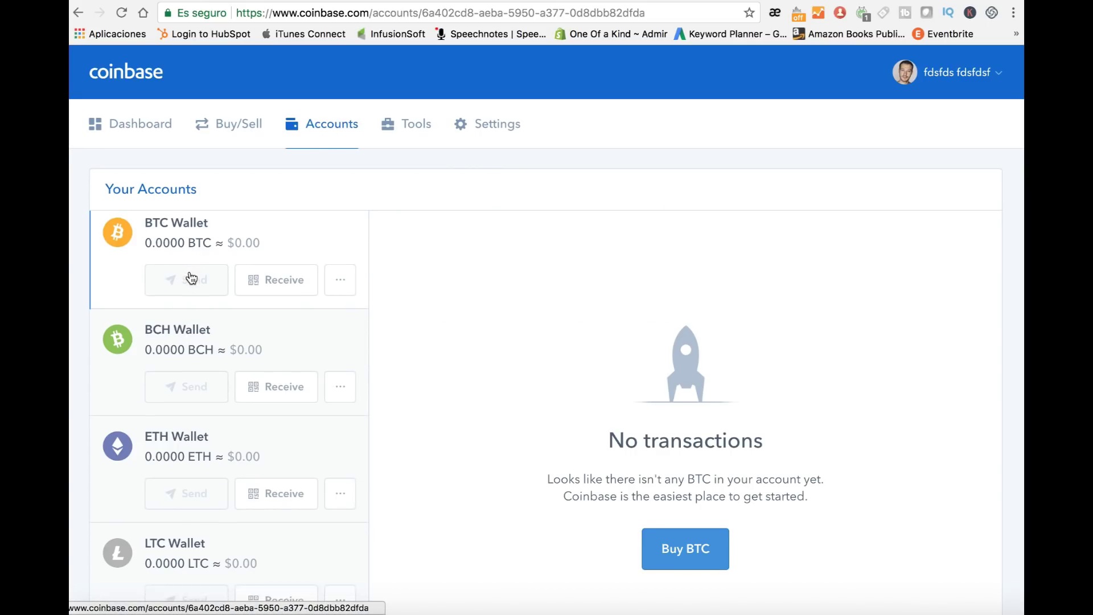
scroll(192, 285, "up", 1)
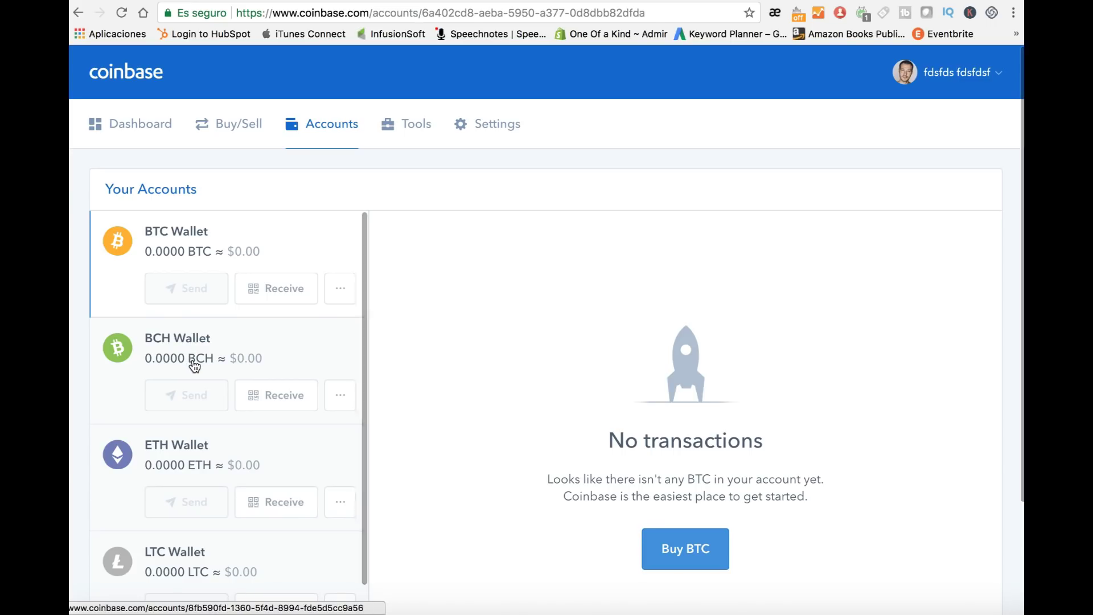
scroll(194, 366, "down", 5)
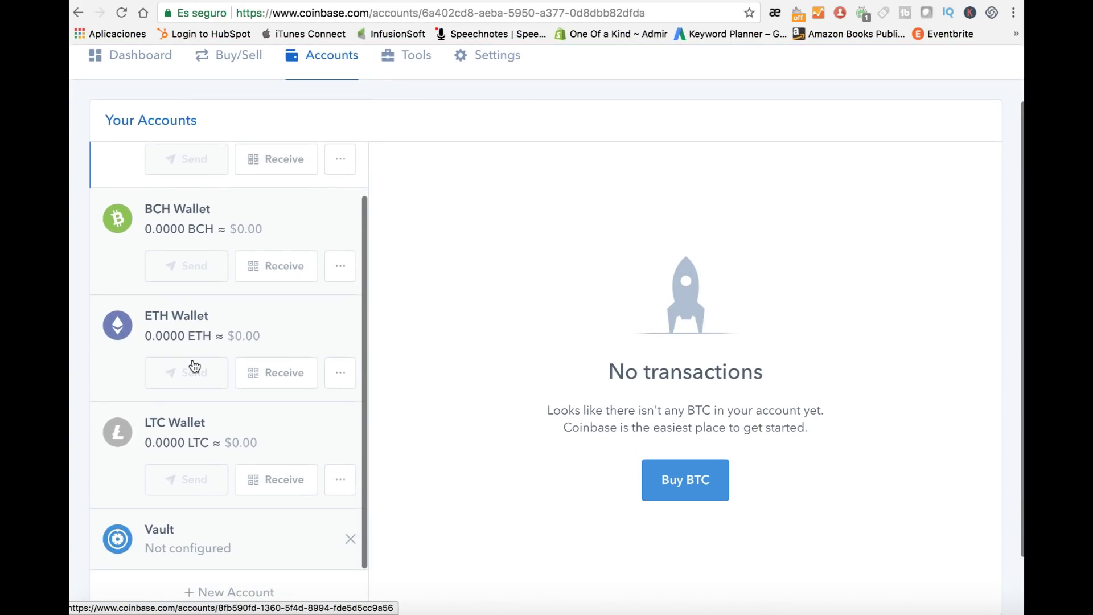
scroll(194, 366, "down", 2)
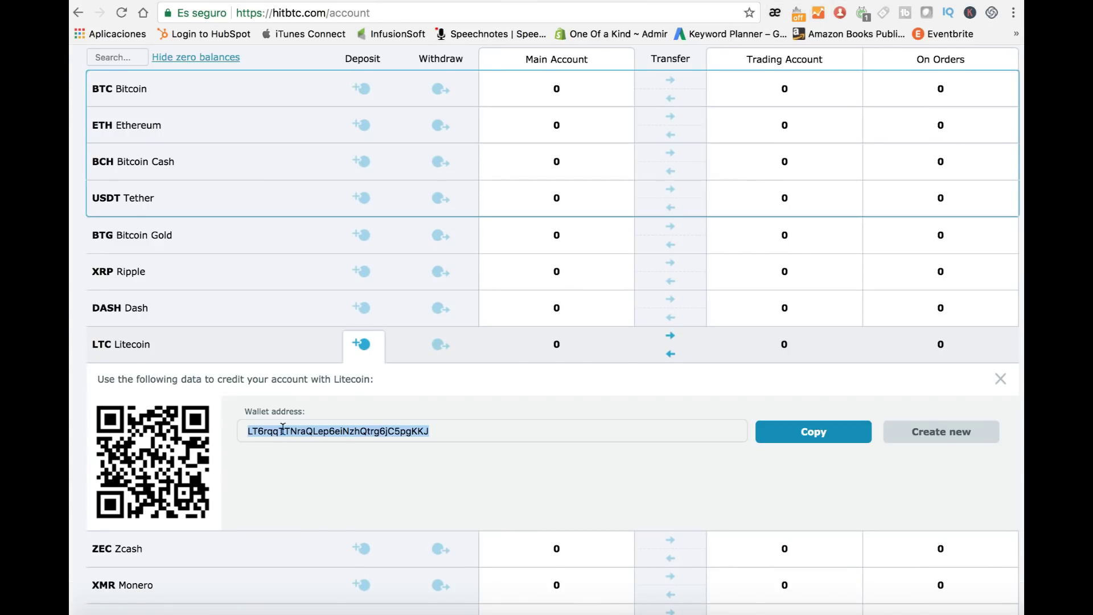
left_click(442, 438)
left_click_drag(441, 439, 236, 428)
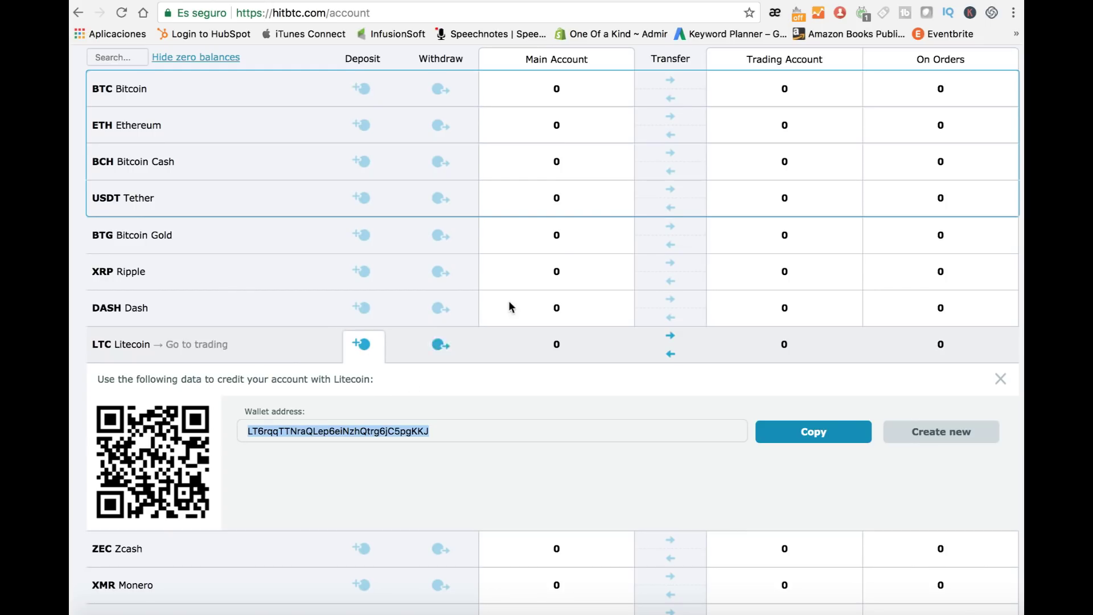
key("ctrl+Tab")
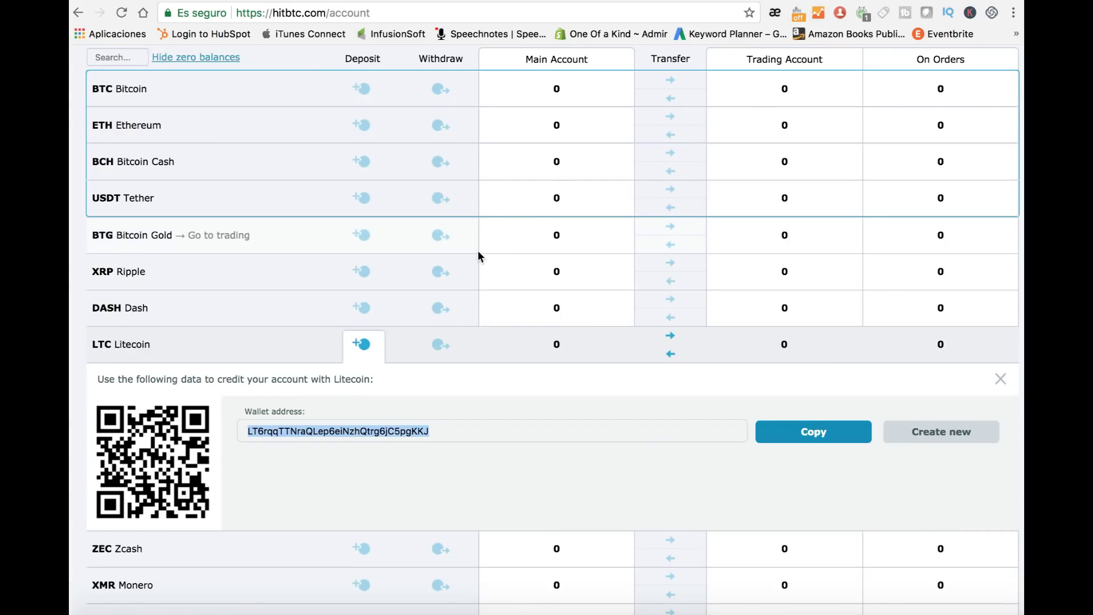
scroll(478, 251, "up", 2)
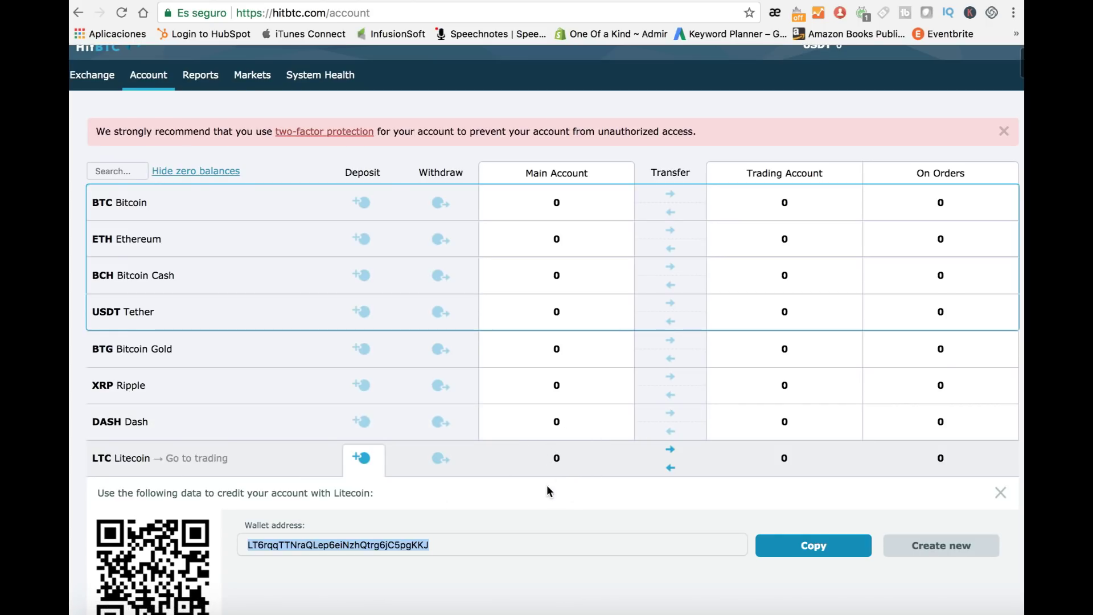
Step: Deselect the Litecoin deposit address and go to the LTC/BTC trading market
scroll(557, 463, "up", 1)
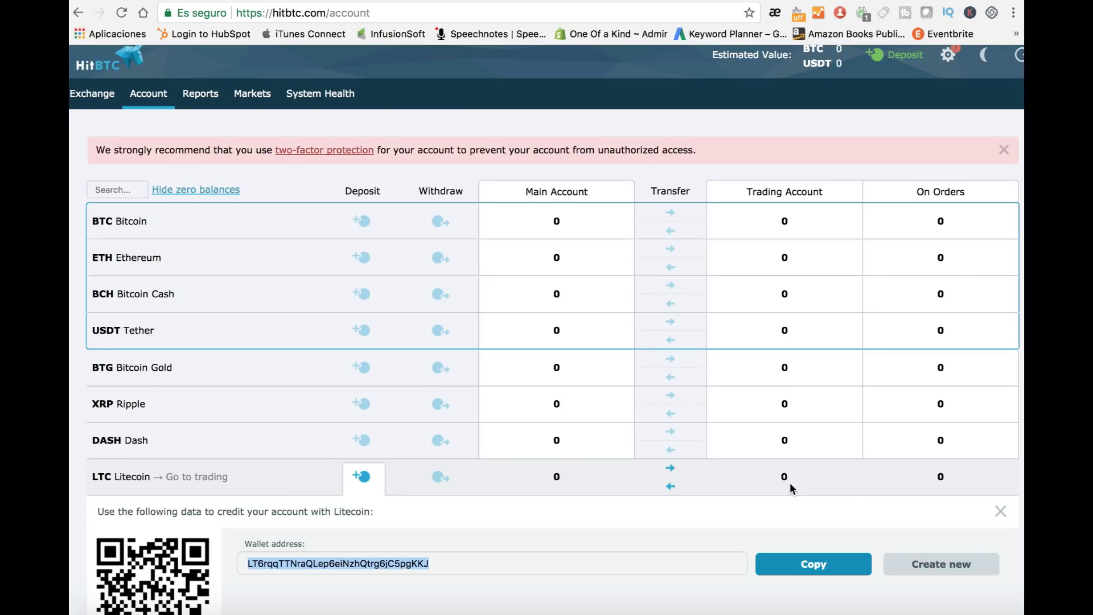
left_click(551, 483)
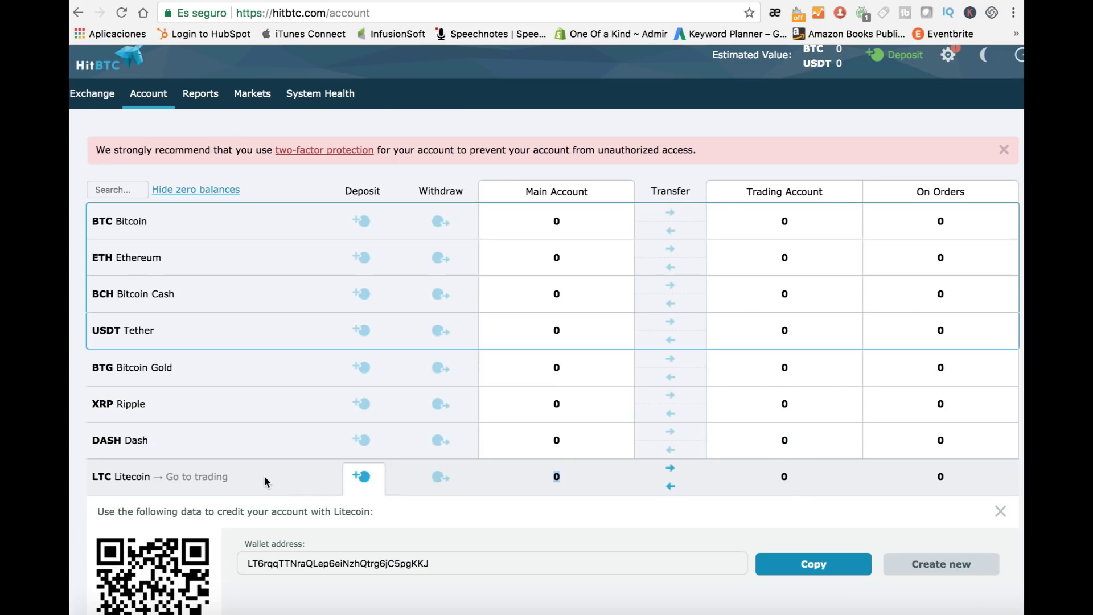
left_click(219, 484)
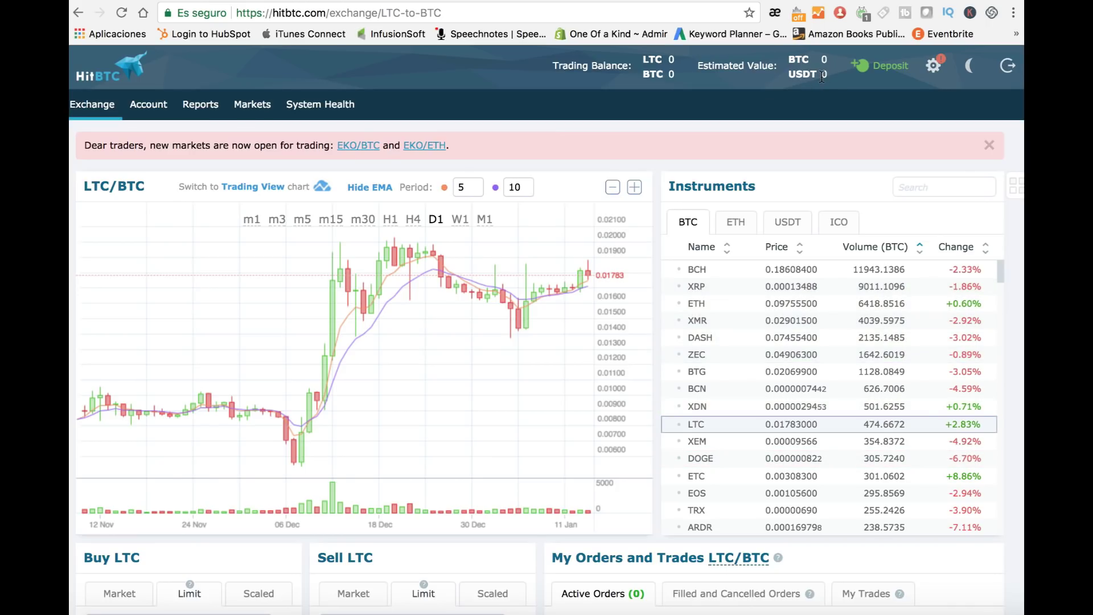
Step: Scroll the LTC/BTC exchange page down to the Buy LTC and Sell LTC order forms
scroll(427, 402, "down", 5)
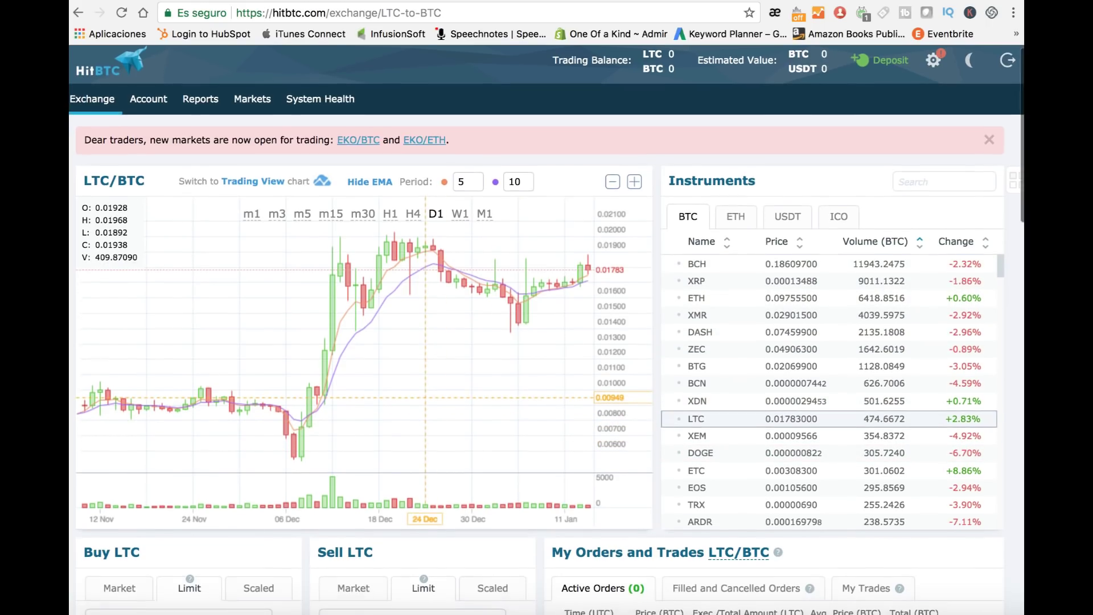
scroll(430, 402, "down", 2)
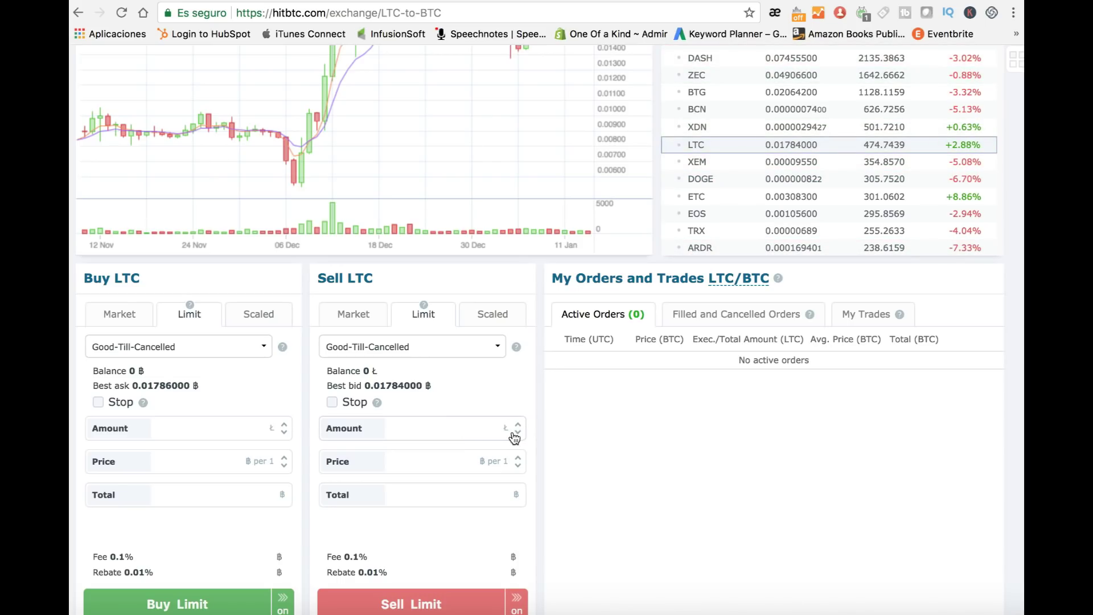
Step: Fill the Sell LTC form with the best bid and 1.0 LTC, then make it a market order
left_click(369, 376)
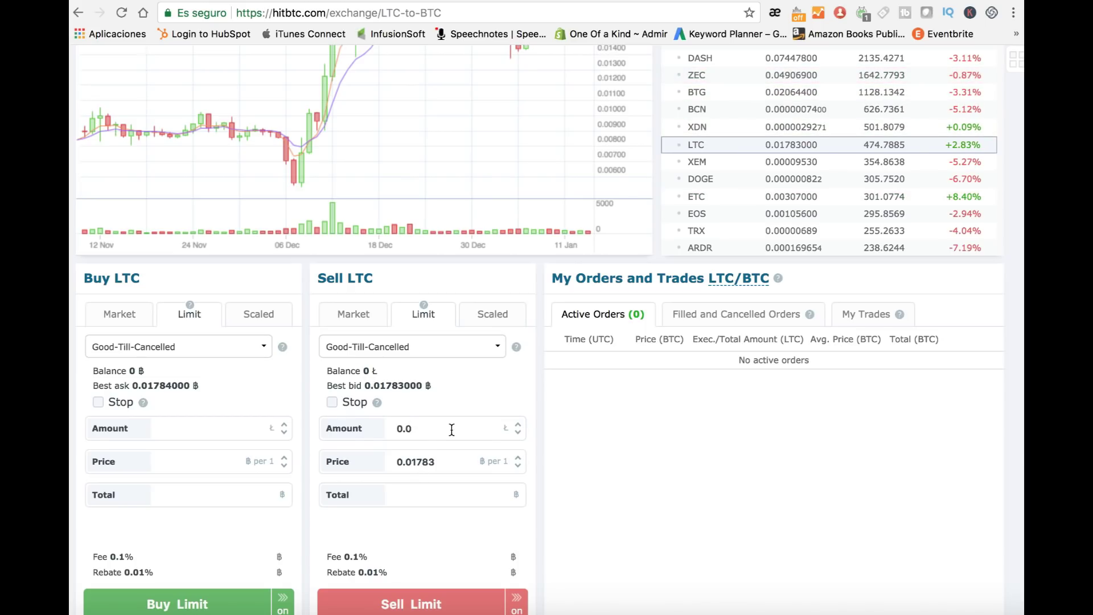
scroll(519, 427, "up", 9)
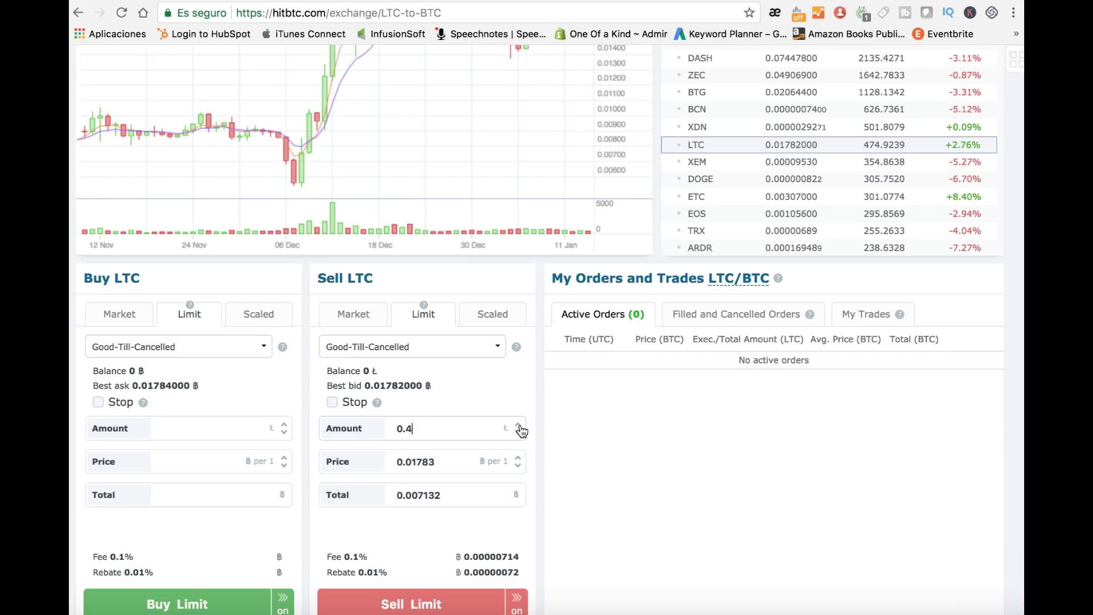
scroll(520, 431, "up", 1)
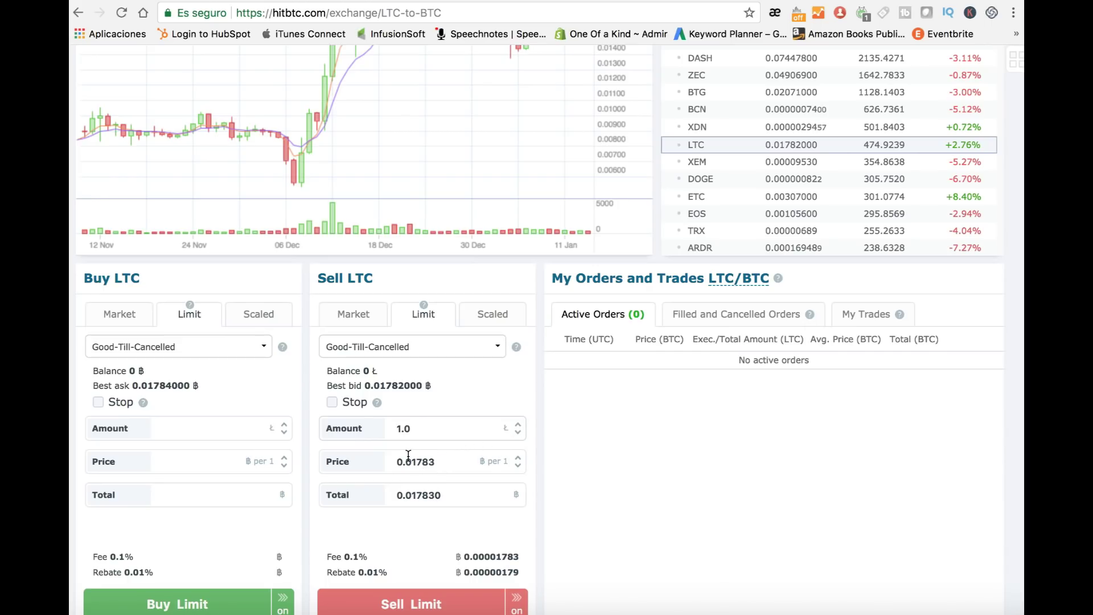
left_click(459, 495)
double_click(425, 493)
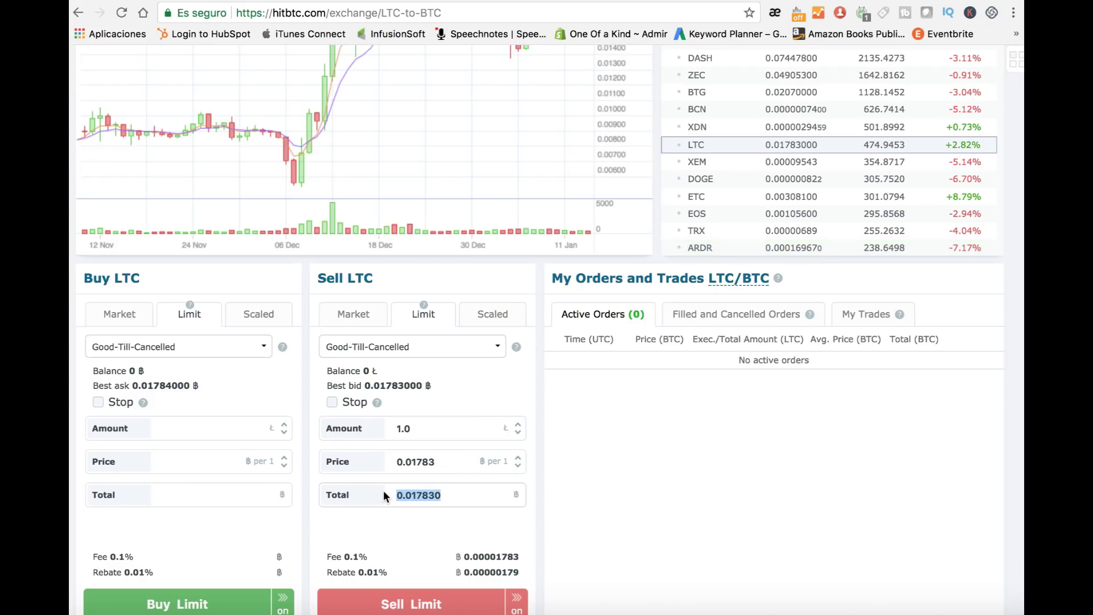
scroll(383, 490, "down", 1)
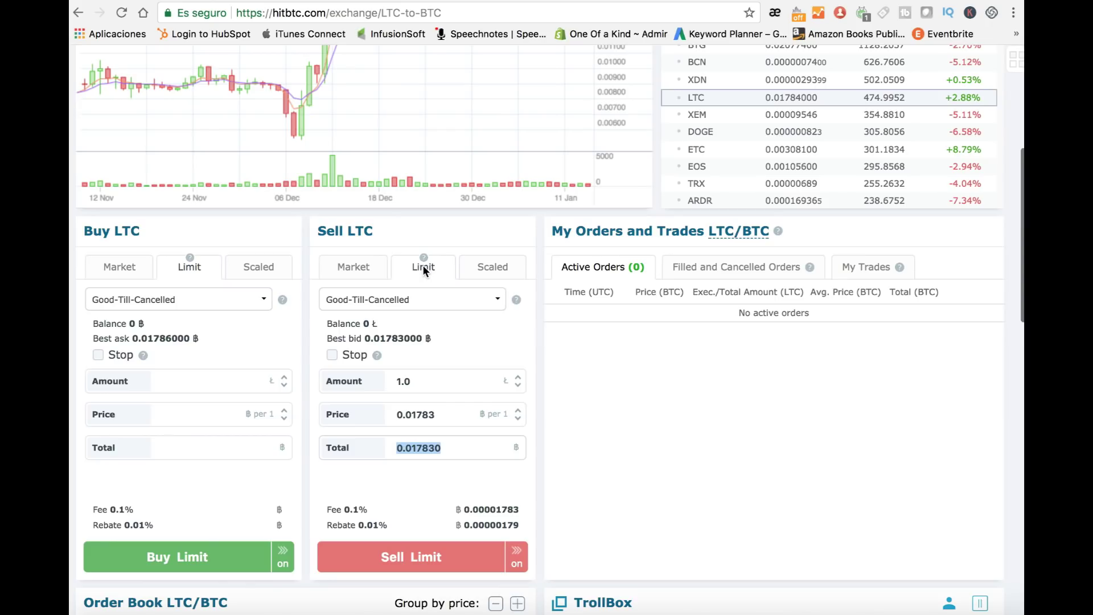
left_click(355, 267)
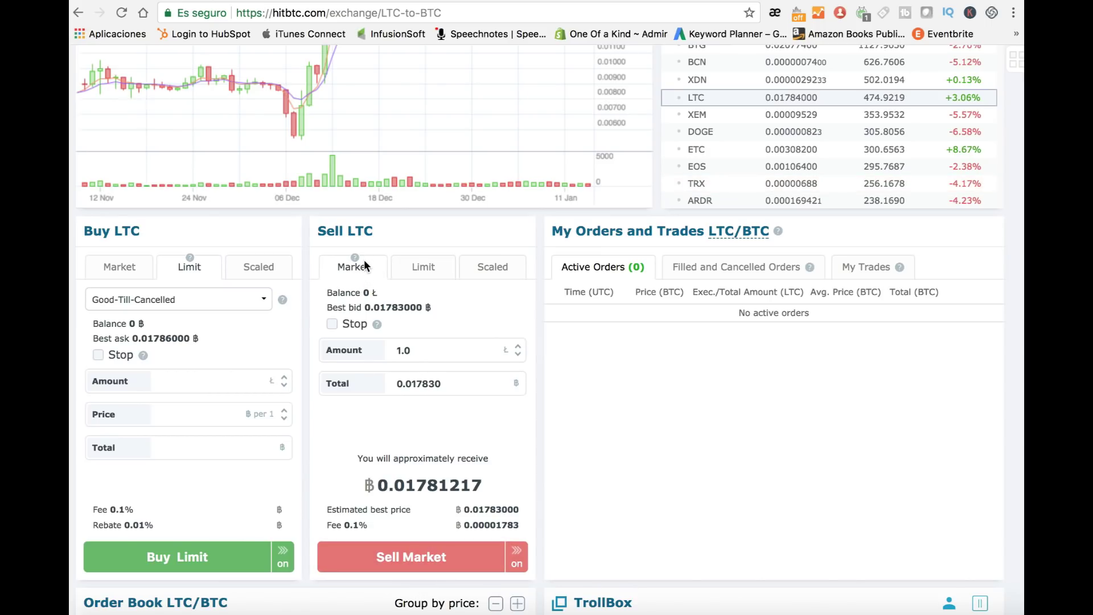
left_click_drag(485, 485, 366, 483)
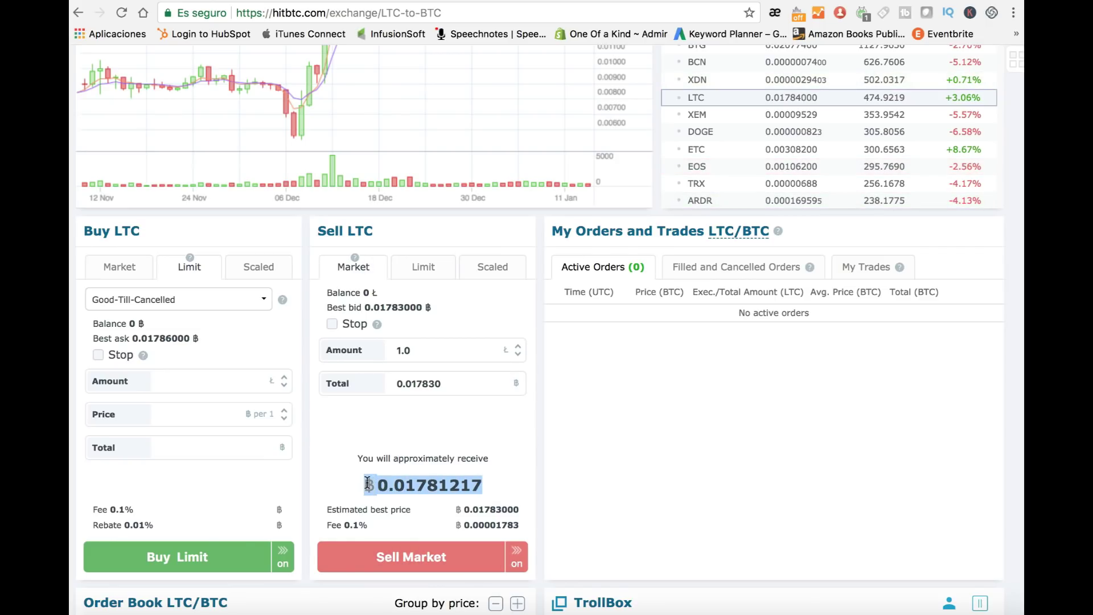
scroll(428, 546, "up", 6)
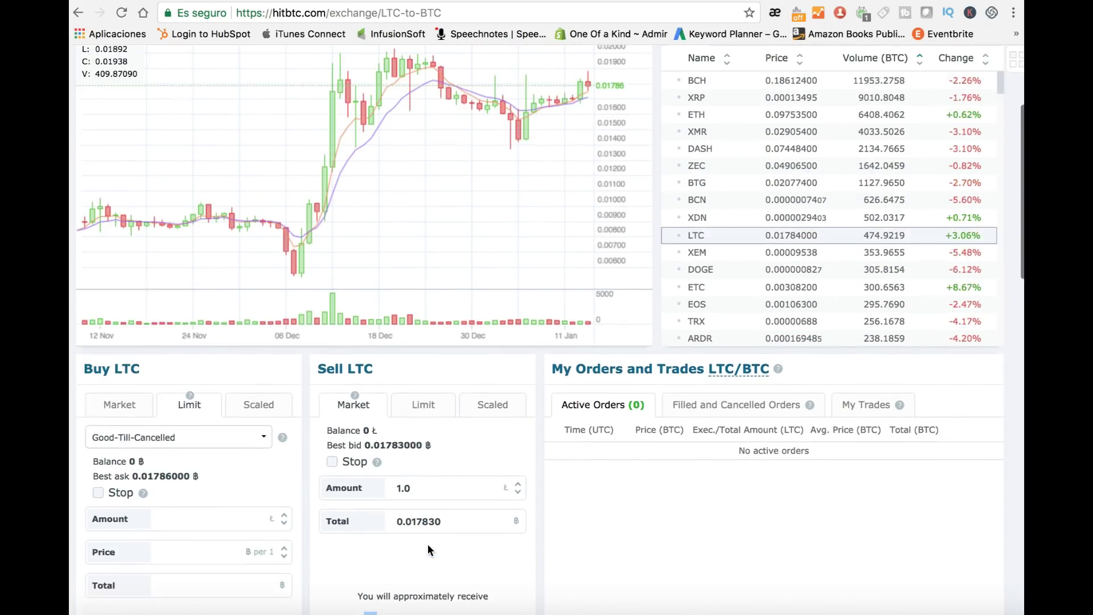
scroll(760, 372, "down", 2)
scroll(760, 372, "up", 2)
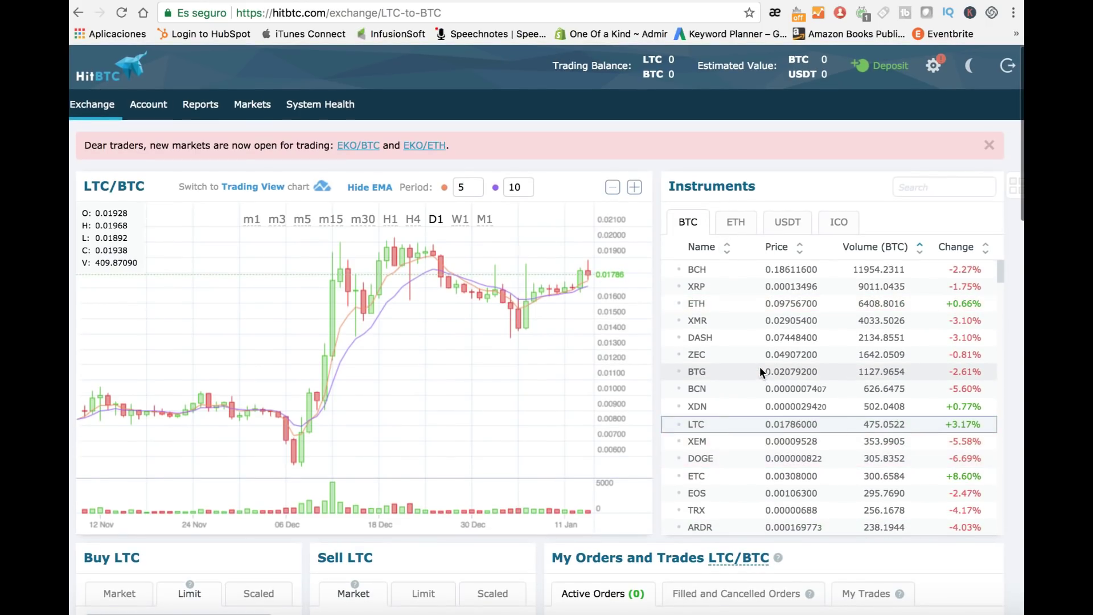
scroll(759, 370, "down", 5)
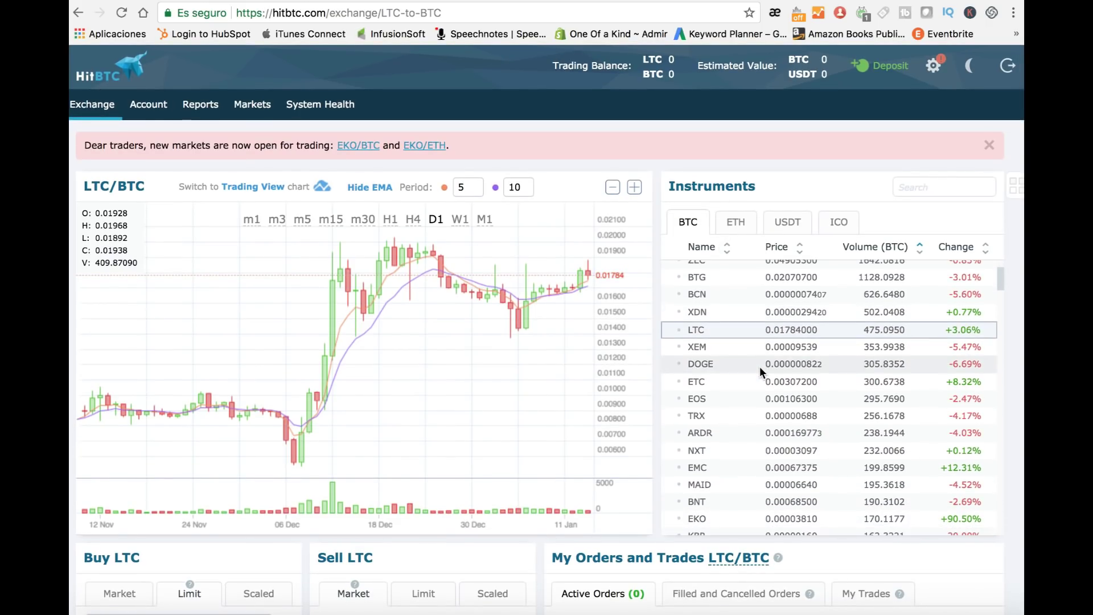
scroll(760, 367, "down", 2)
scroll(755, 425, "down", 2)
scroll(755, 426, "down", 2)
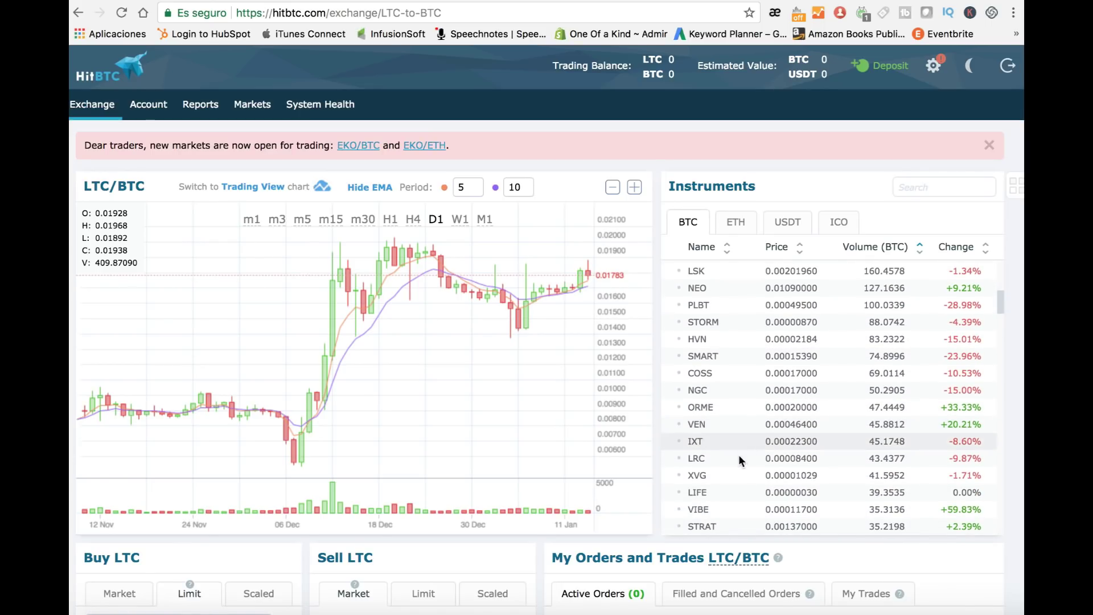
Step: Switch the exchange to the XVG/BTC market
left_click(697, 475)
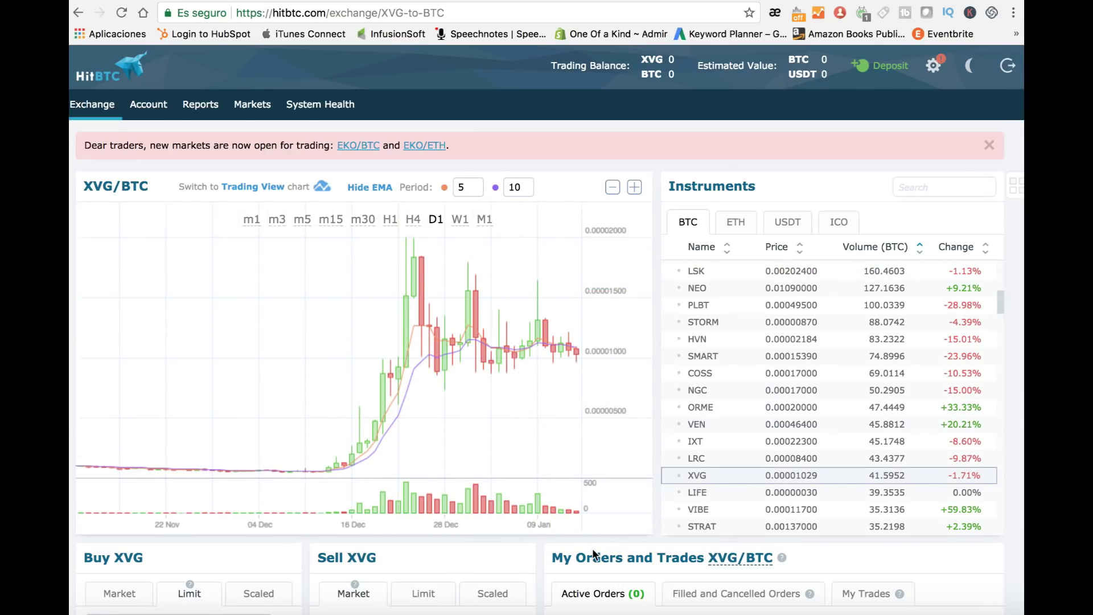
scroll(592, 548, "down", 1)
scroll(592, 548, "down", 4)
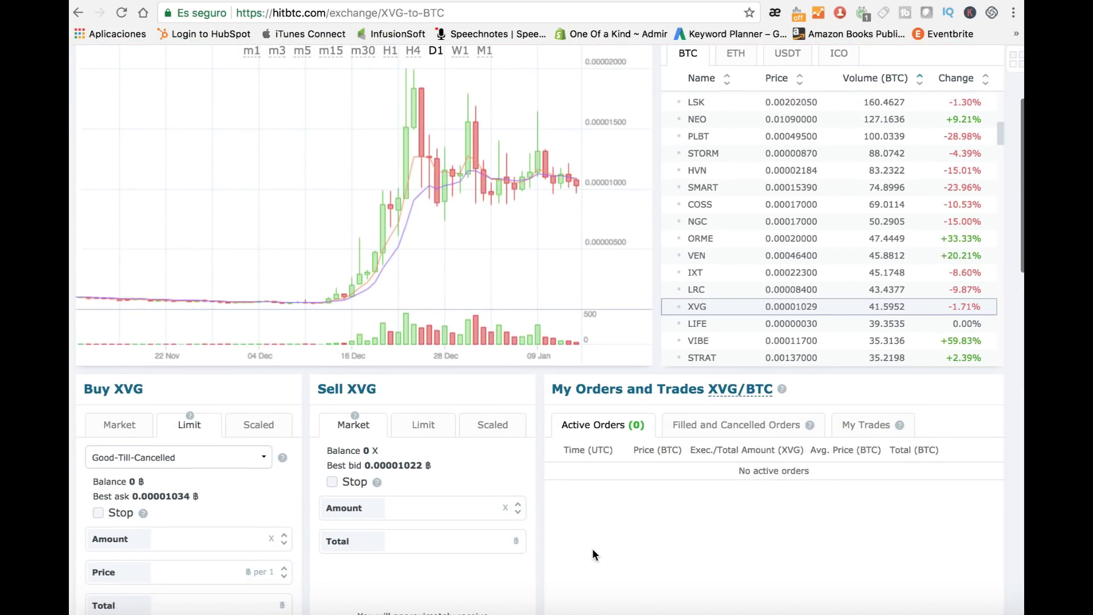
scroll(593, 552, "down", 1)
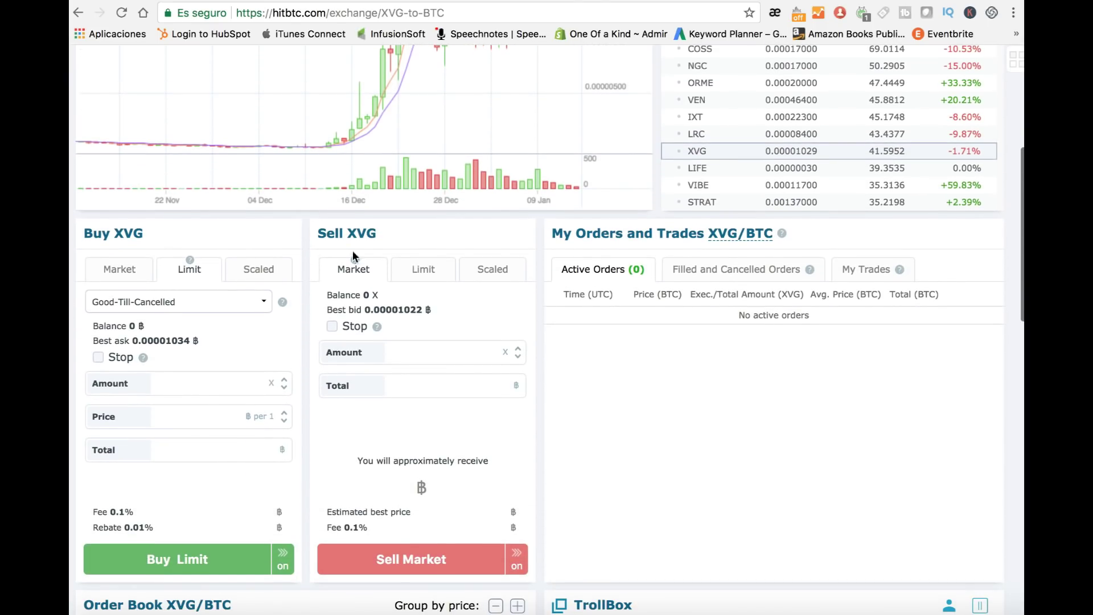
Step: Set up a Buy XVG market order for 10000 XVG, costing about ฿0.10350340
left_click(121, 276)
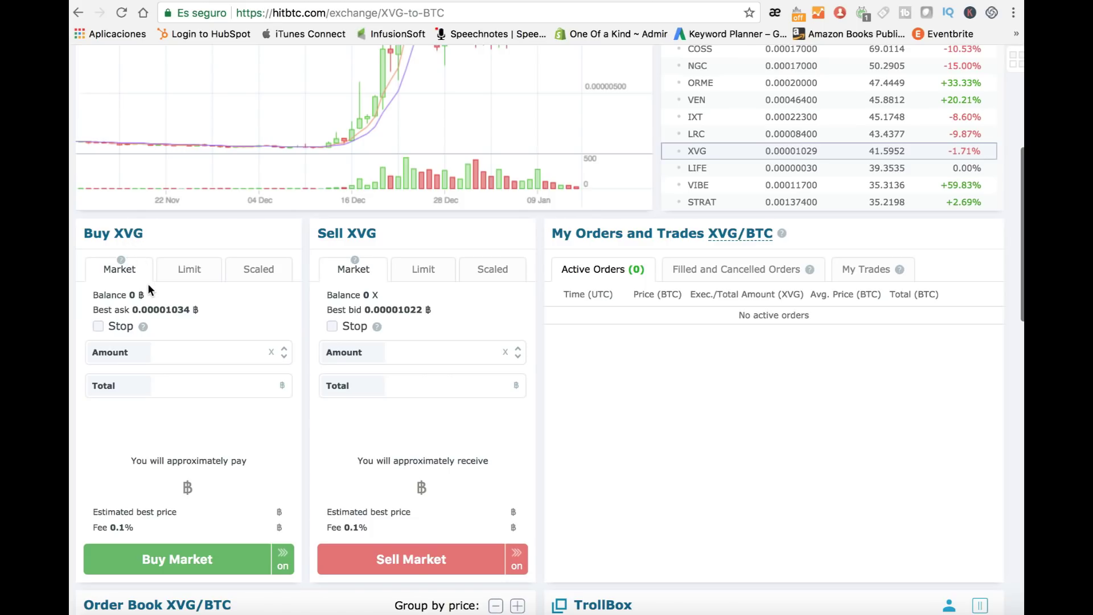
left_click(226, 351)
type("10000")
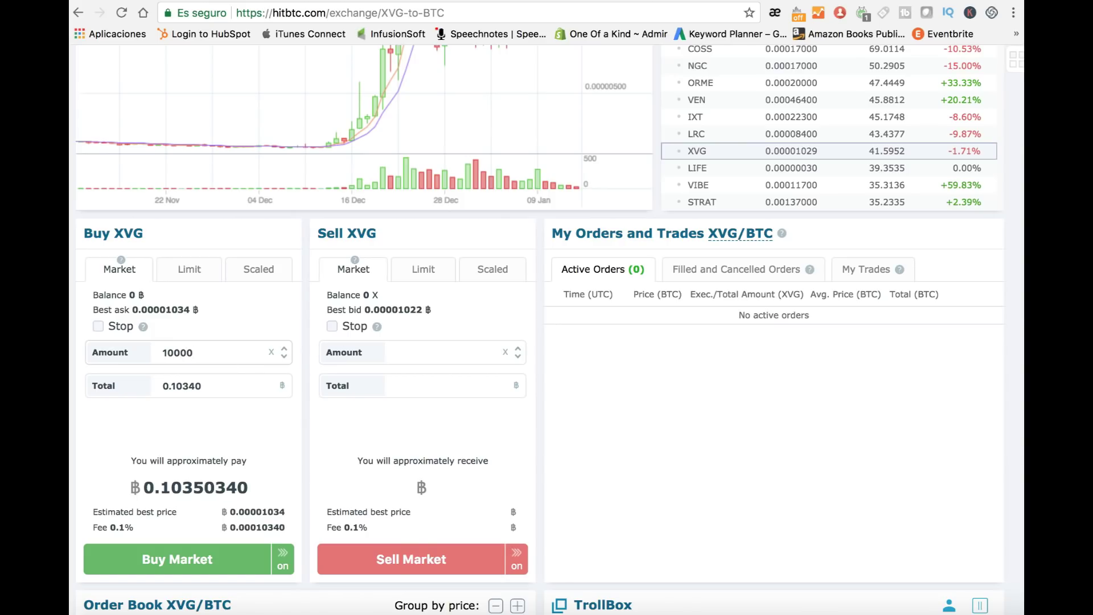
left_click_drag(250, 488, 141, 488)
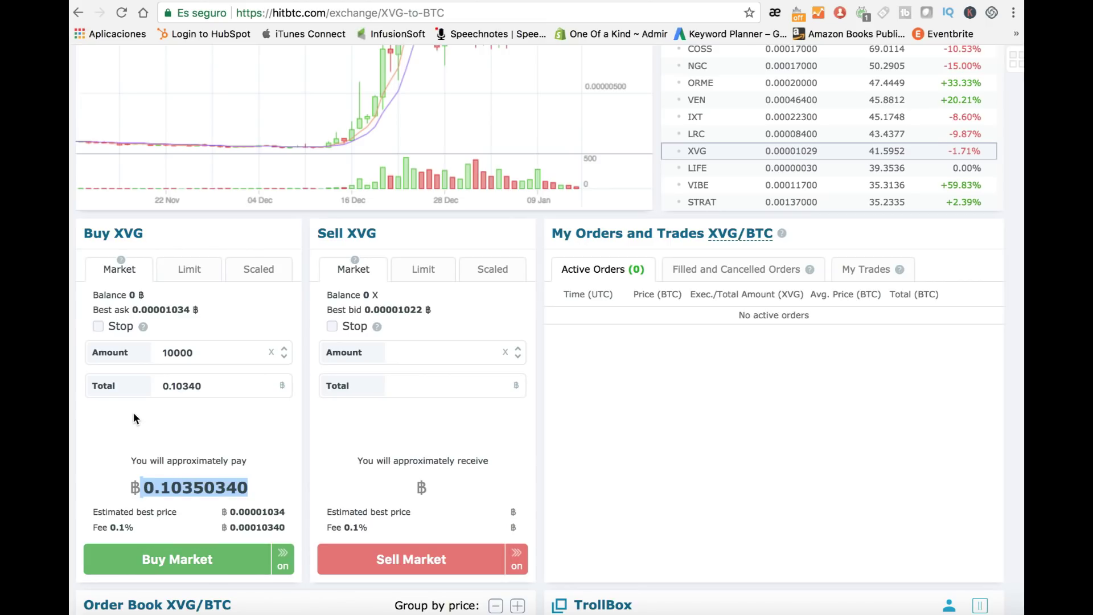
scroll(300, 387, "up", 6)
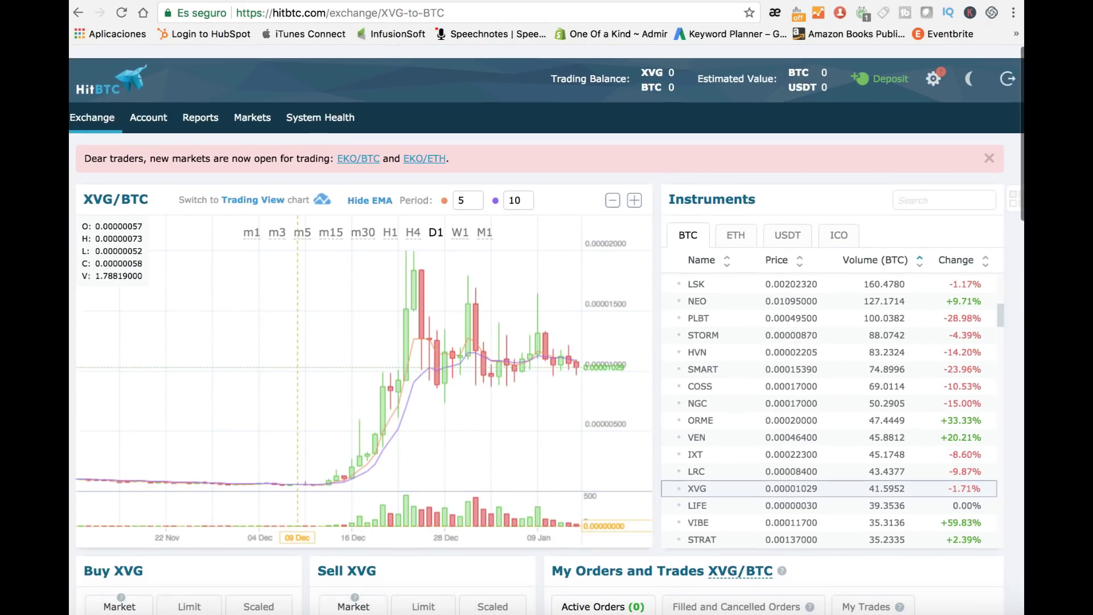
Step: Review the empty one-month Account Summary report, then move to the CryptoCompare tab
left_click(208, 107)
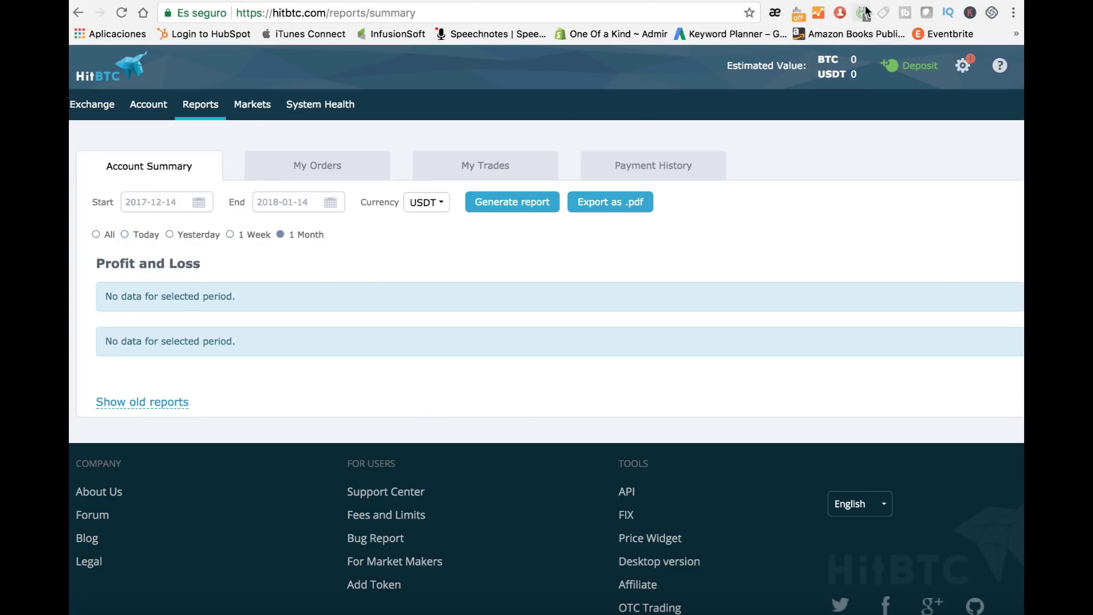
key("ctrl+Tab")
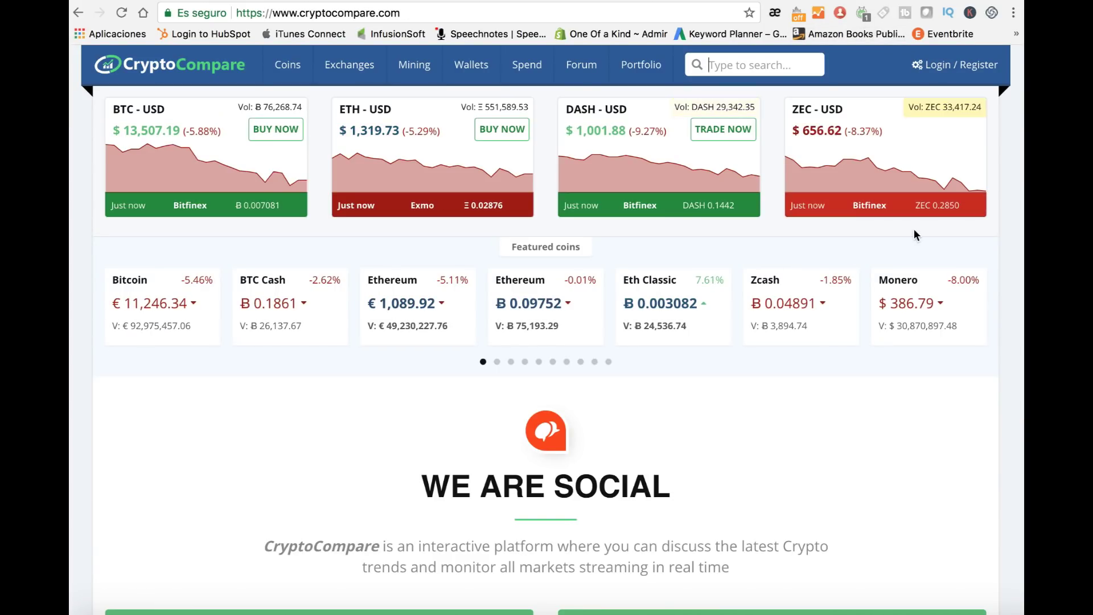
Step: Cycle through the Coinbase, email confirmation and Google Authenticator tabs, ending on HitBTC's Account Summary
mouse_move(639, 67)
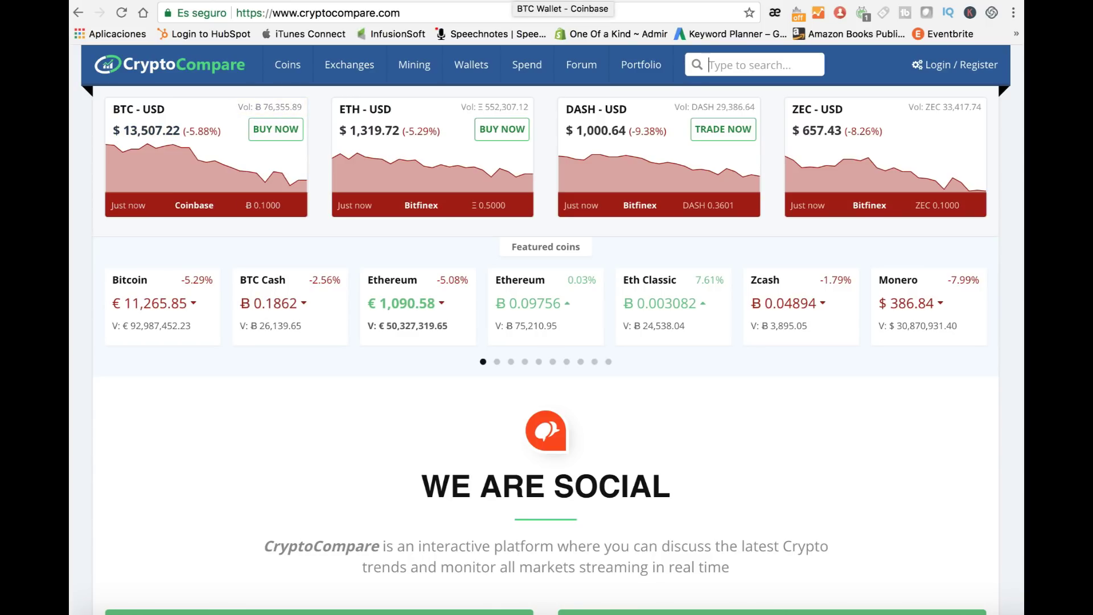
left_click(528, 1)
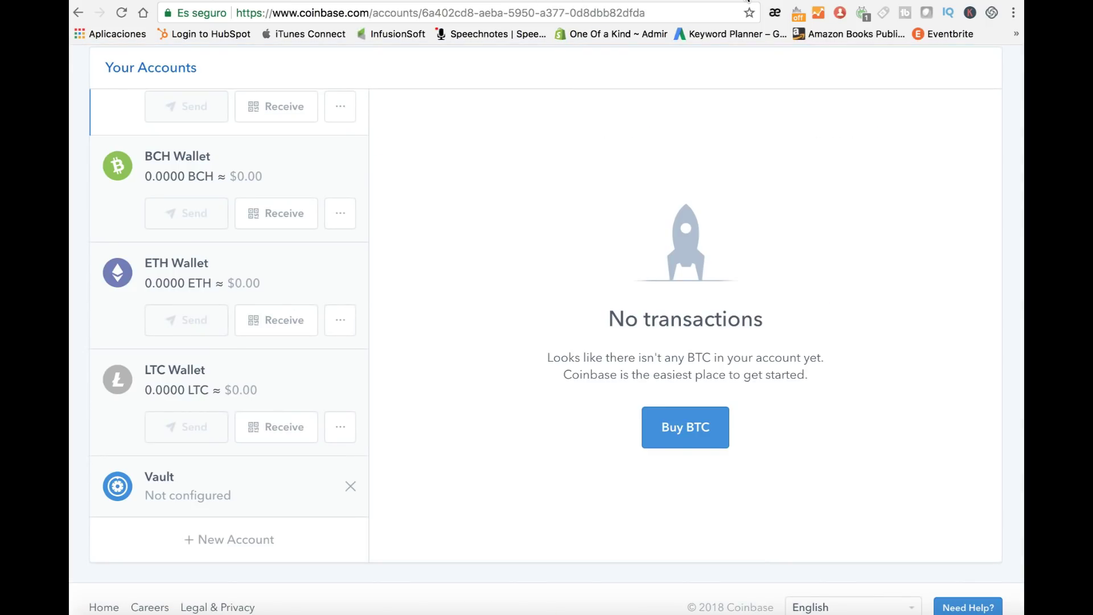
left_click(742, 1)
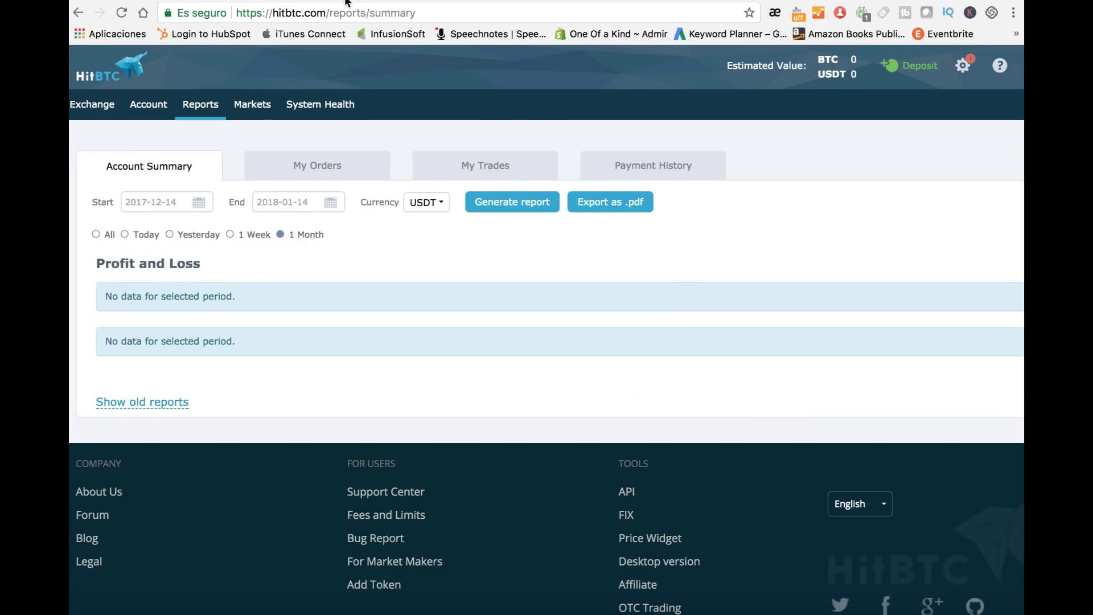
left_click(311, 2)
left_click(358, 3)
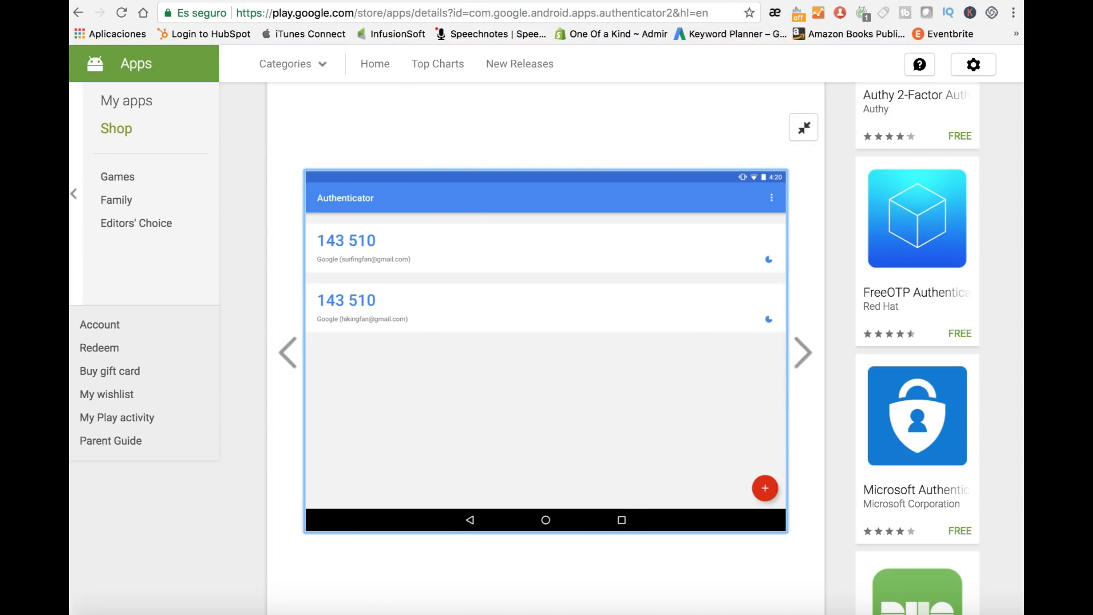
left_click(842, 1)
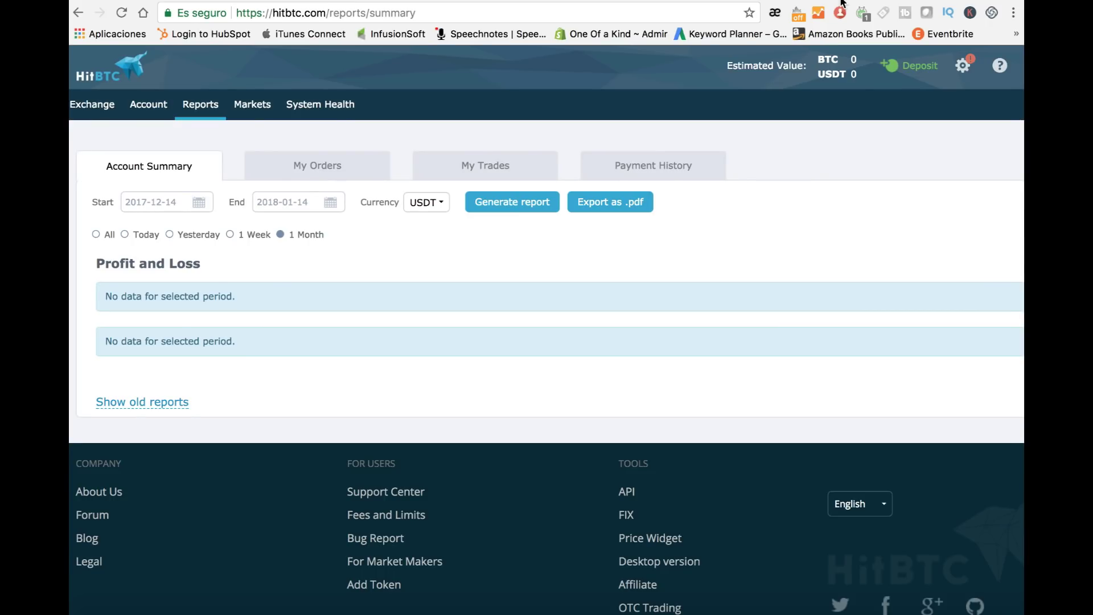
Step: Review HitBTC's Security settings and the unset 2FA section, then return to CryptoCompare
left_click(964, 65)
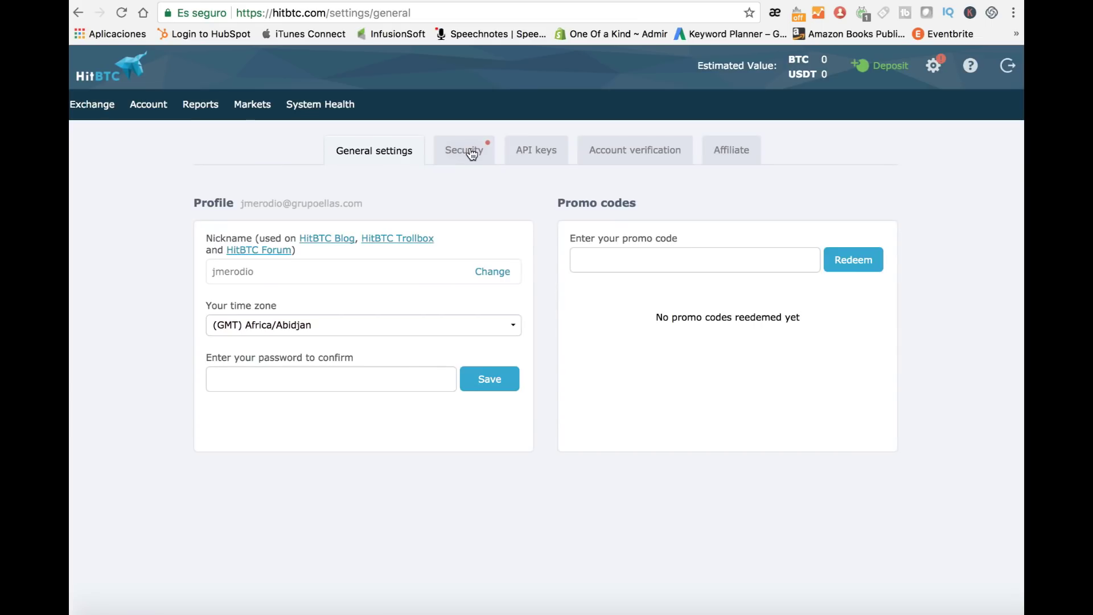
left_click(470, 152)
scroll(470, 326, "down", 5)
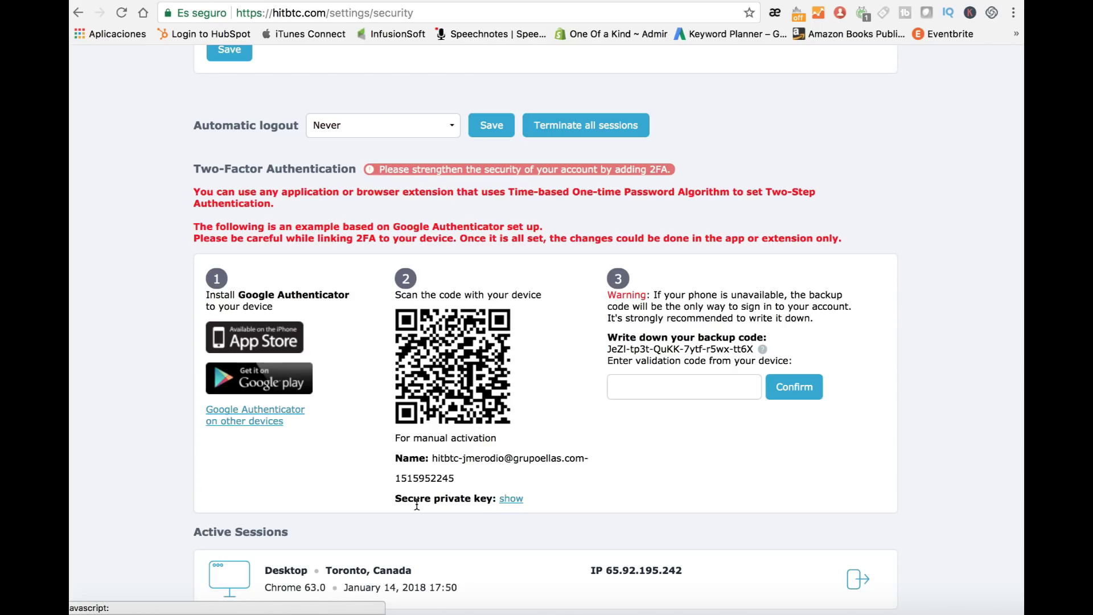
left_click_drag(394, 498, 495, 498)
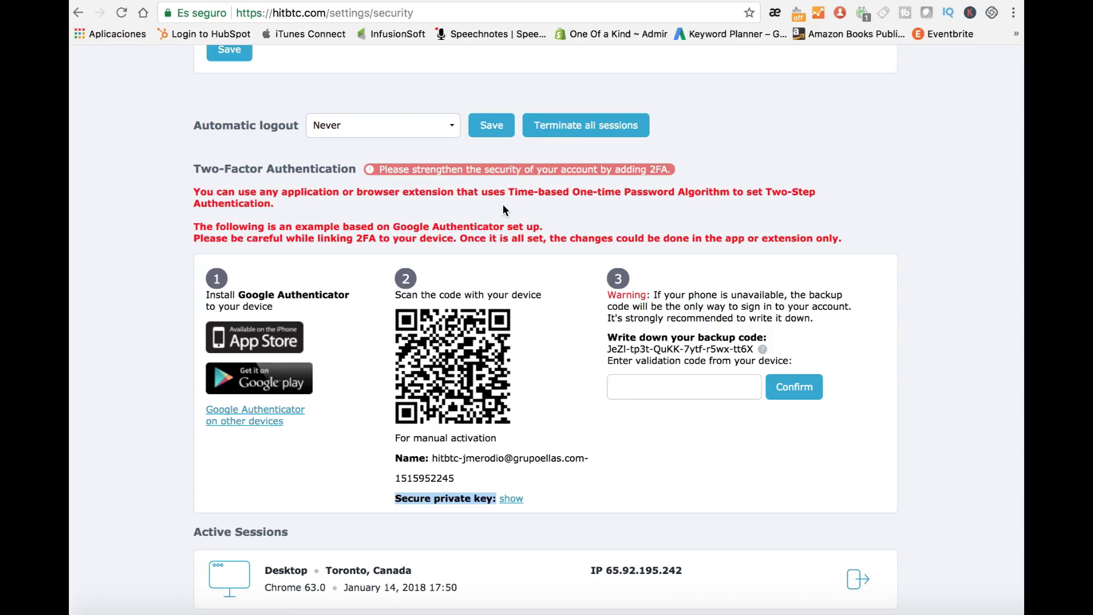
scroll(521, 244, "up", 5)
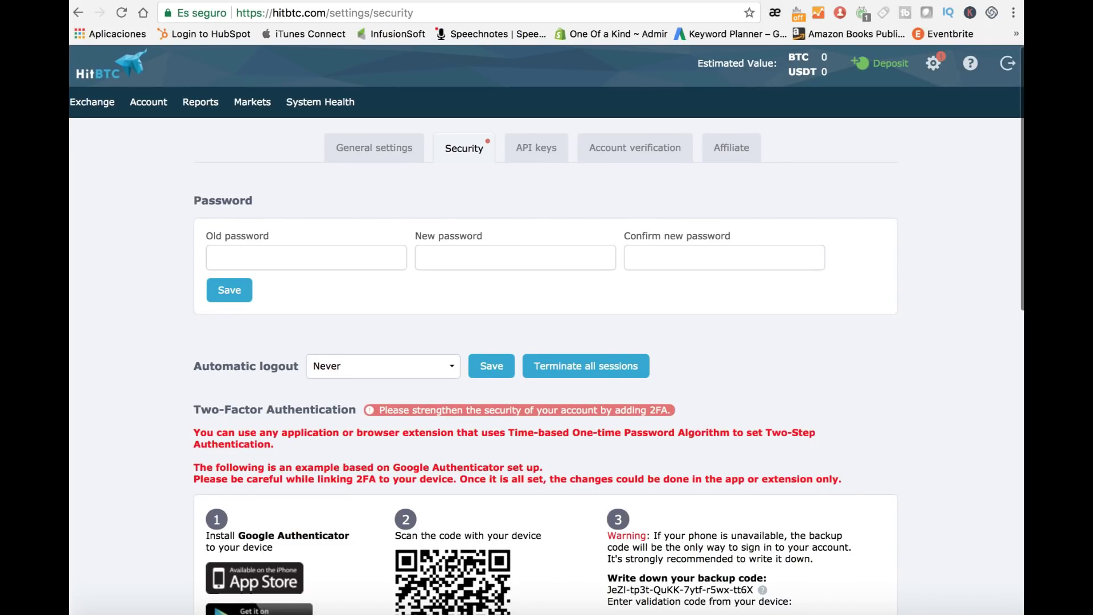
key("ctrl+Tab")
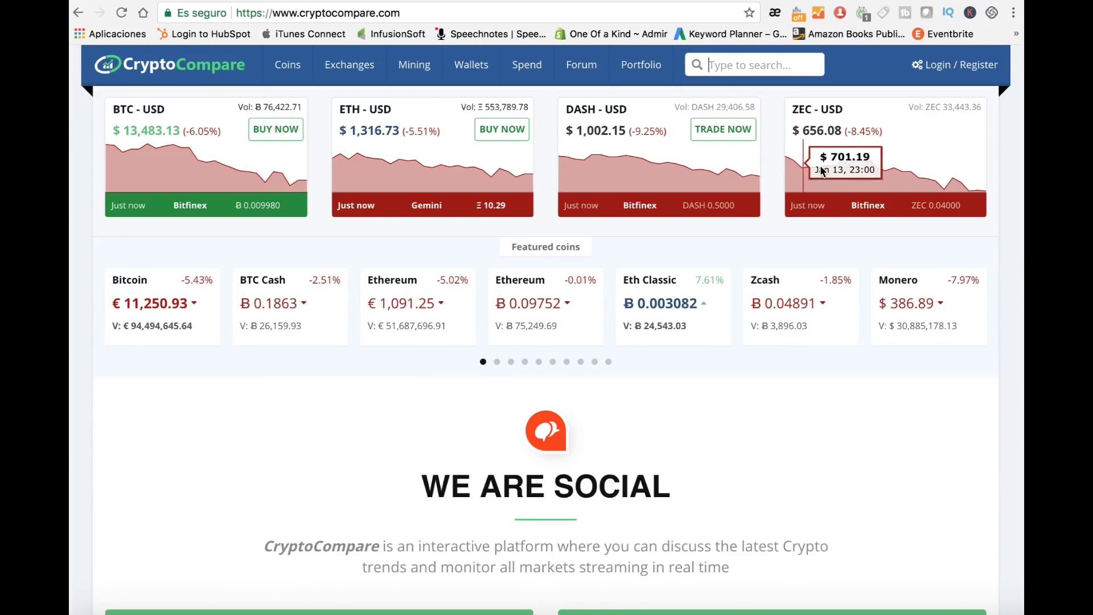
Step: Sign up for a CryptoCompare account with the autofilled email and password, then dismiss the success message
left_click(985, 70)
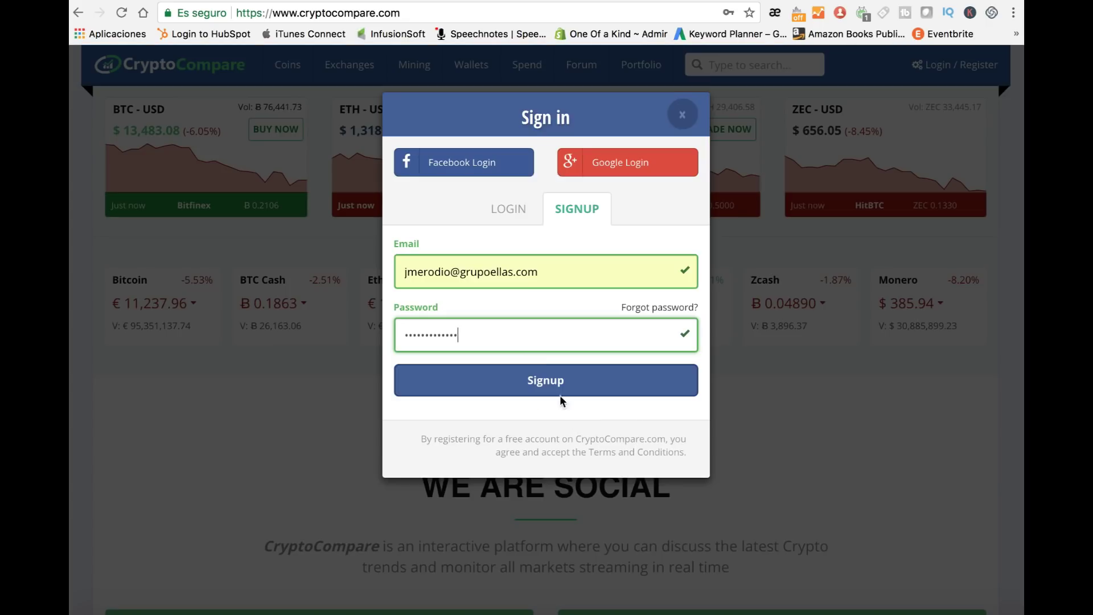
left_click(541, 380)
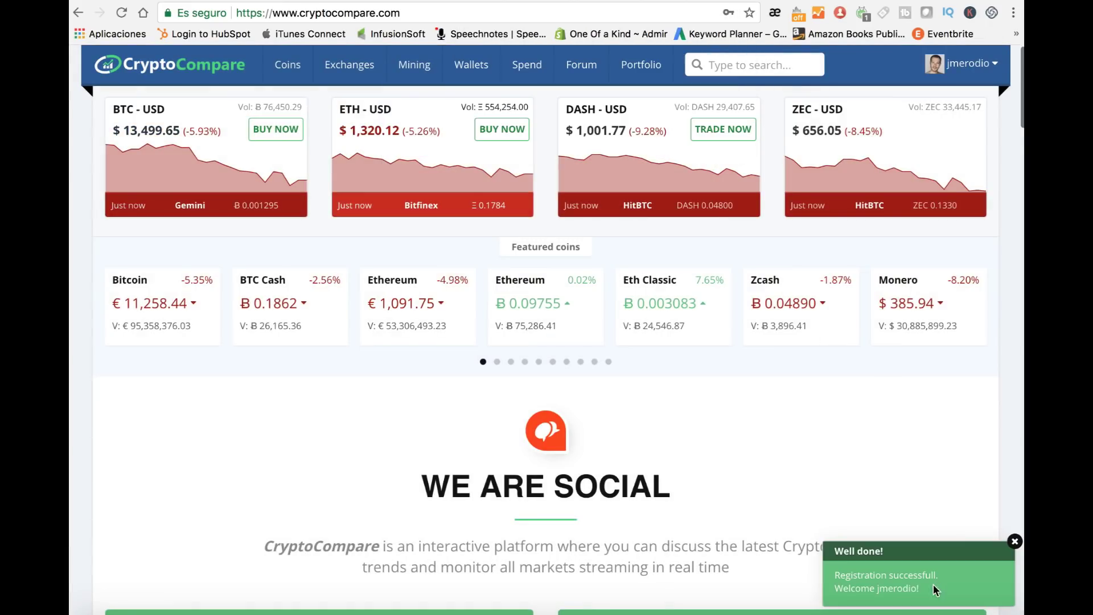
left_click(906, 587)
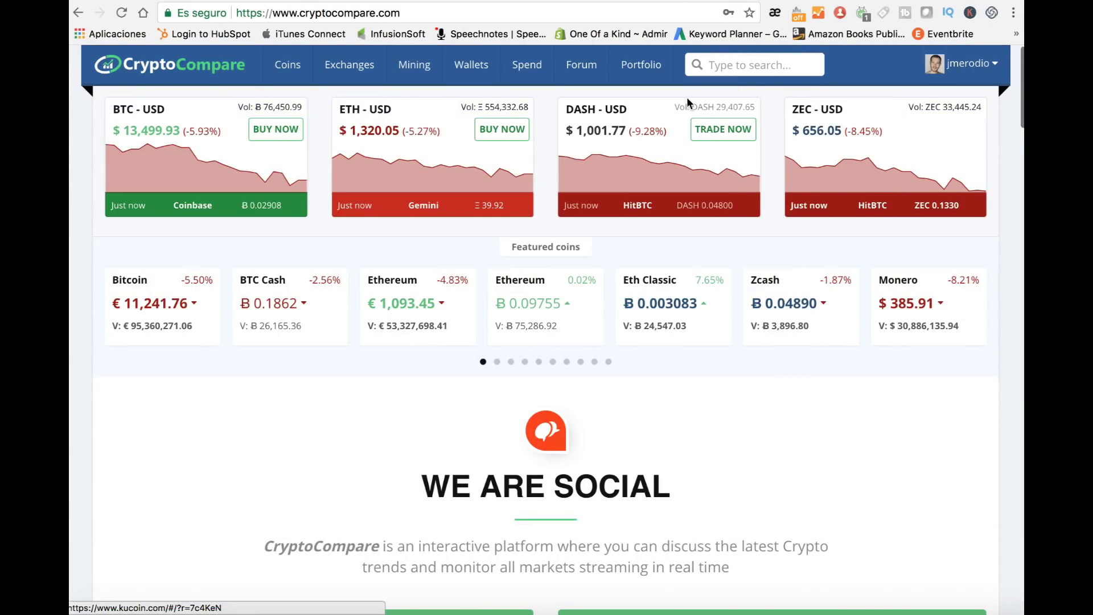
mouse_move(658, 83)
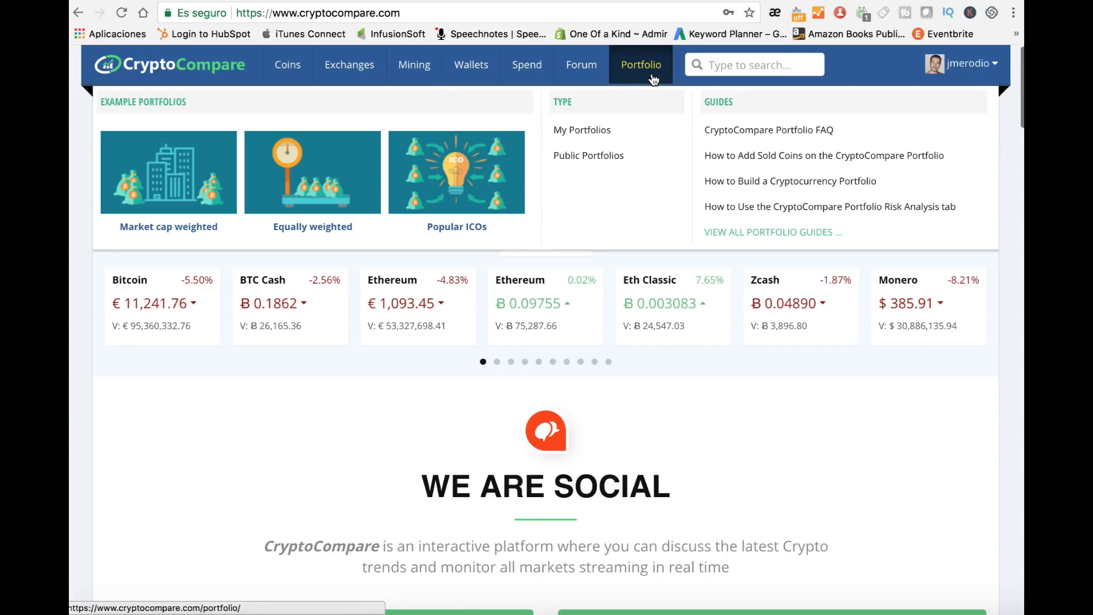
Step: Start a first portfolio named HitBTC with USD as its currency
left_click(654, 80)
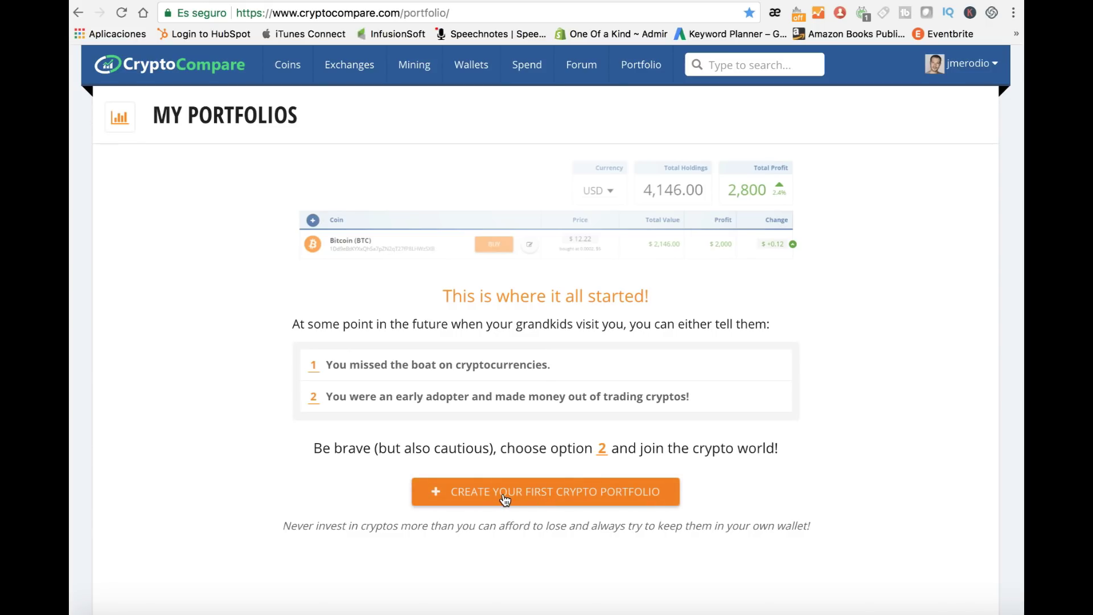
left_click(579, 495)
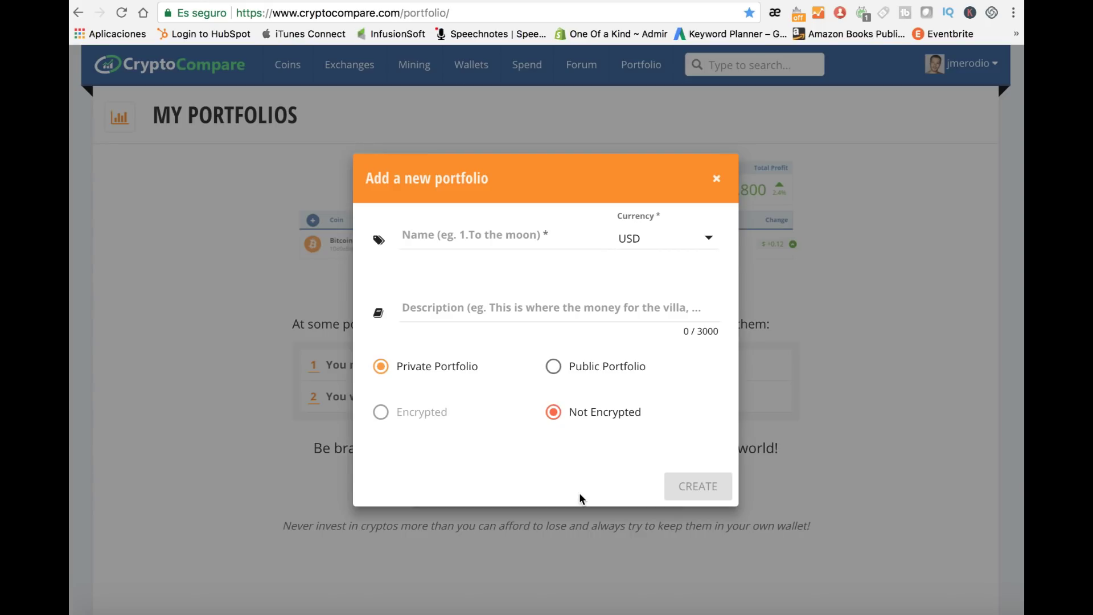
left_click(452, 237)
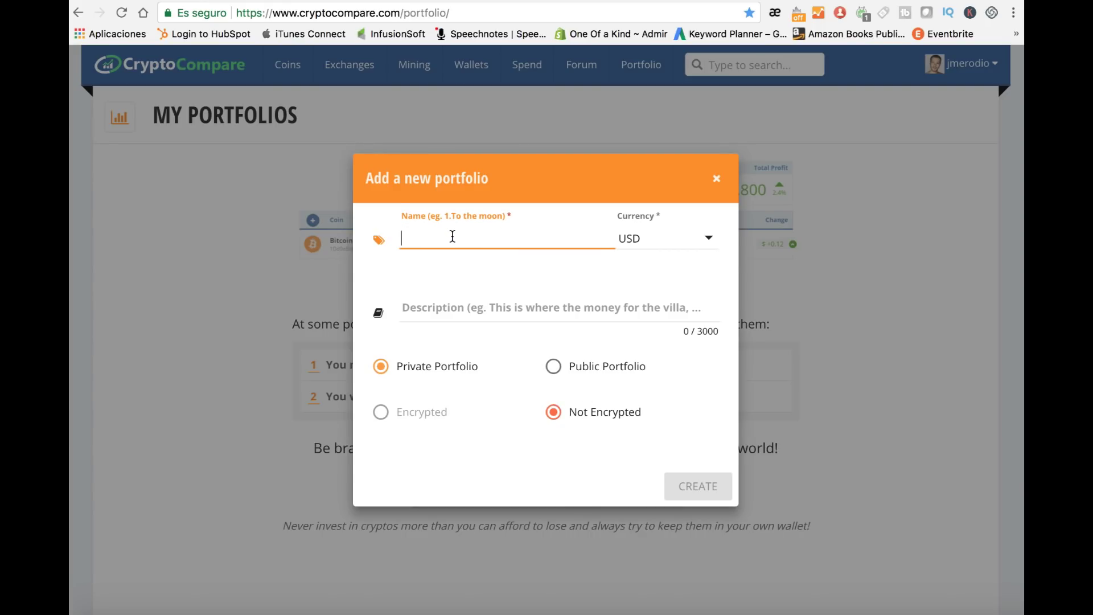
type("HitBTC")
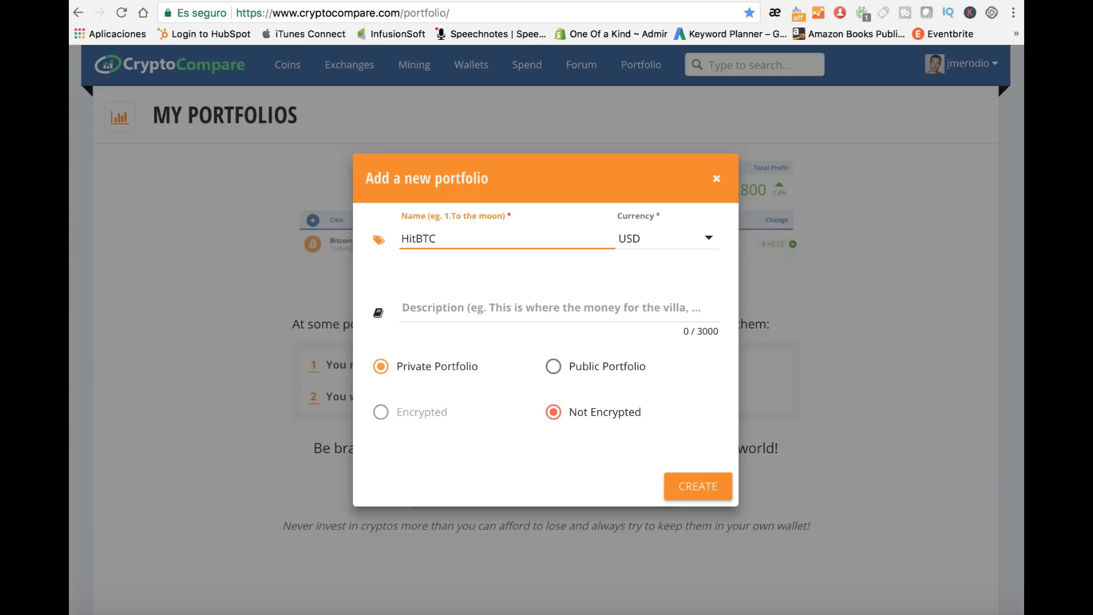
left_click(660, 237)
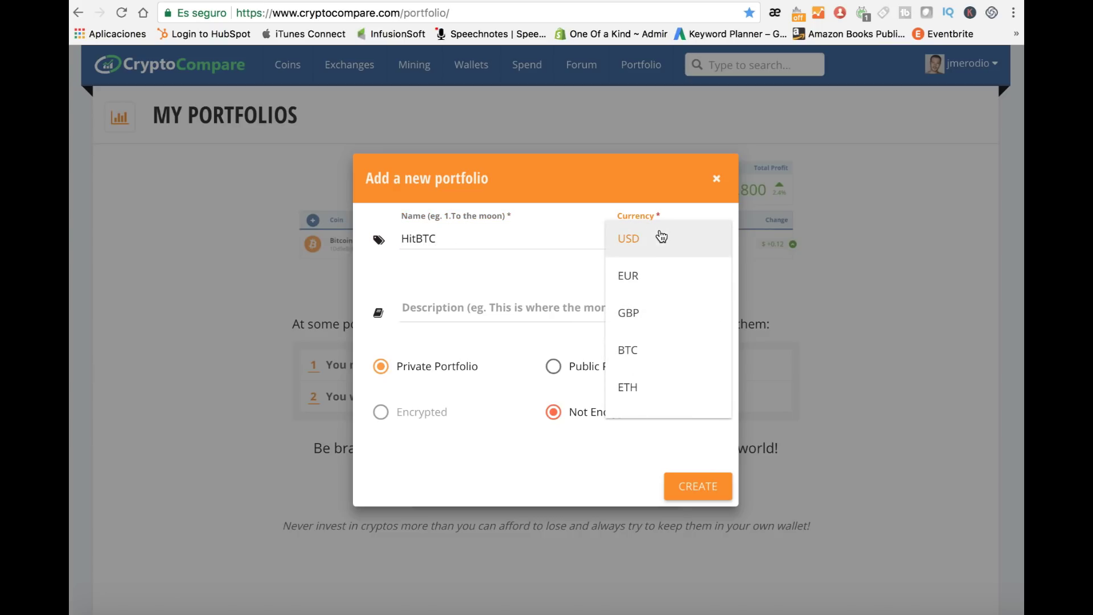
left_click(630, 240)
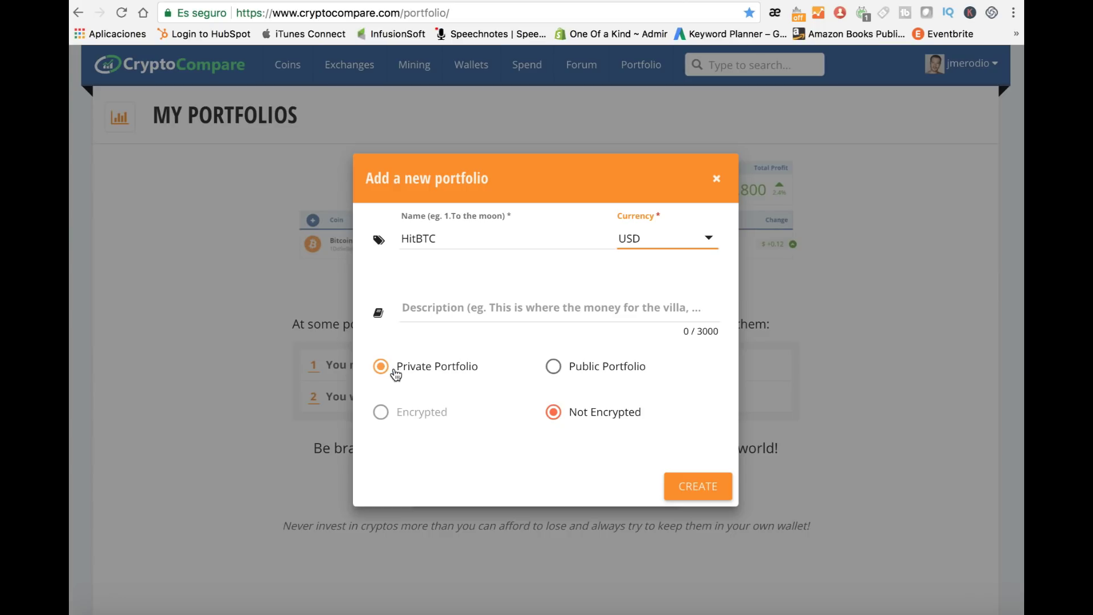
Step: Submit the HitBTC portfolio, close the email verification notice and return to the portfolios page
mouse_move(388, 408)
left_click(713, 491)
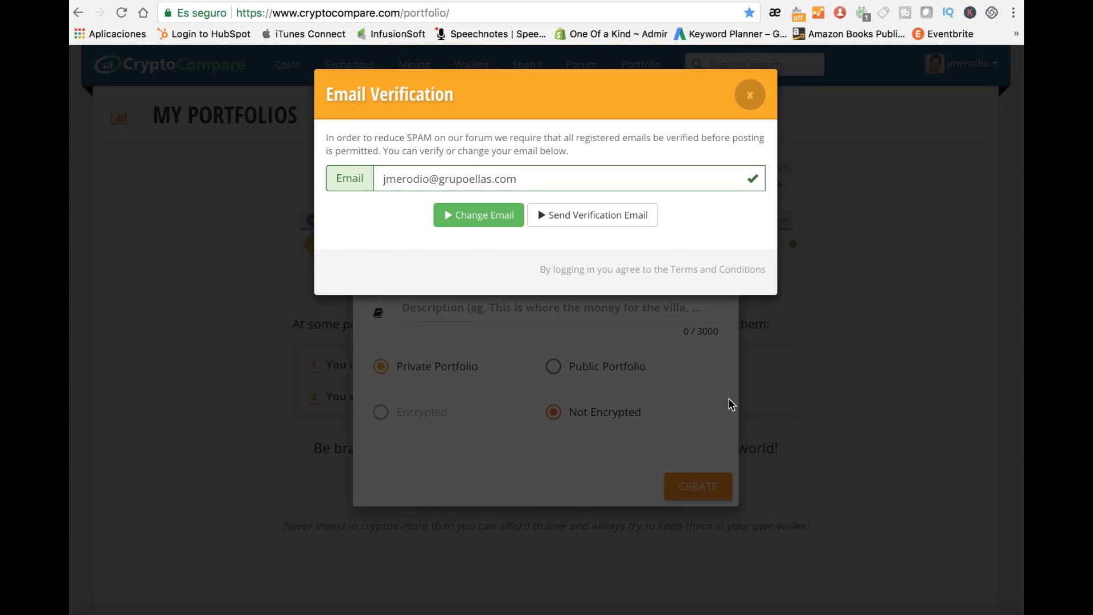
left_click(748, 101)
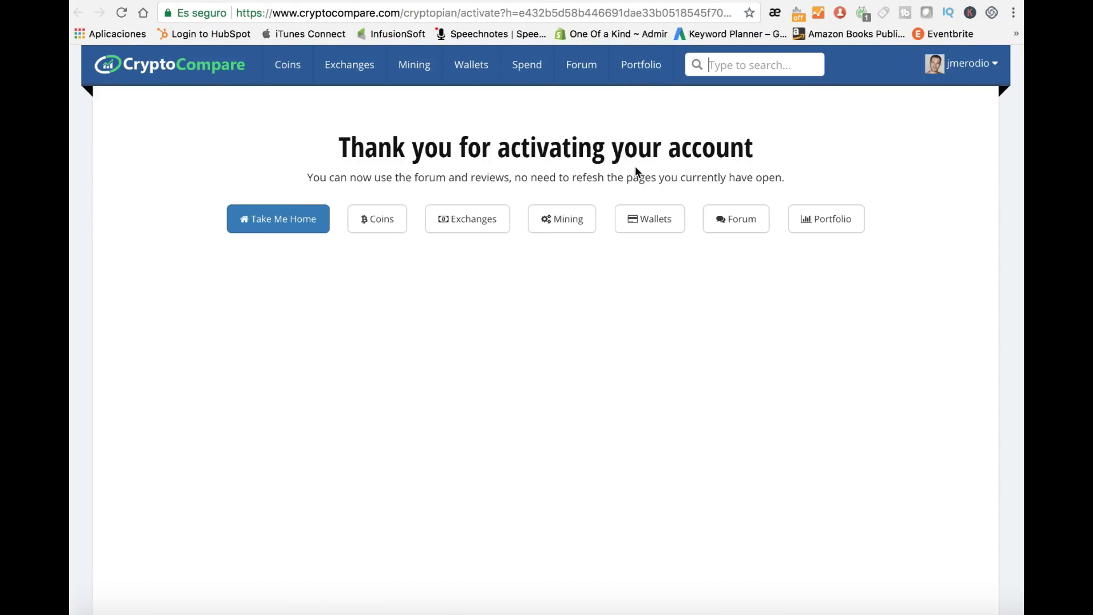
left_click(821, 231)
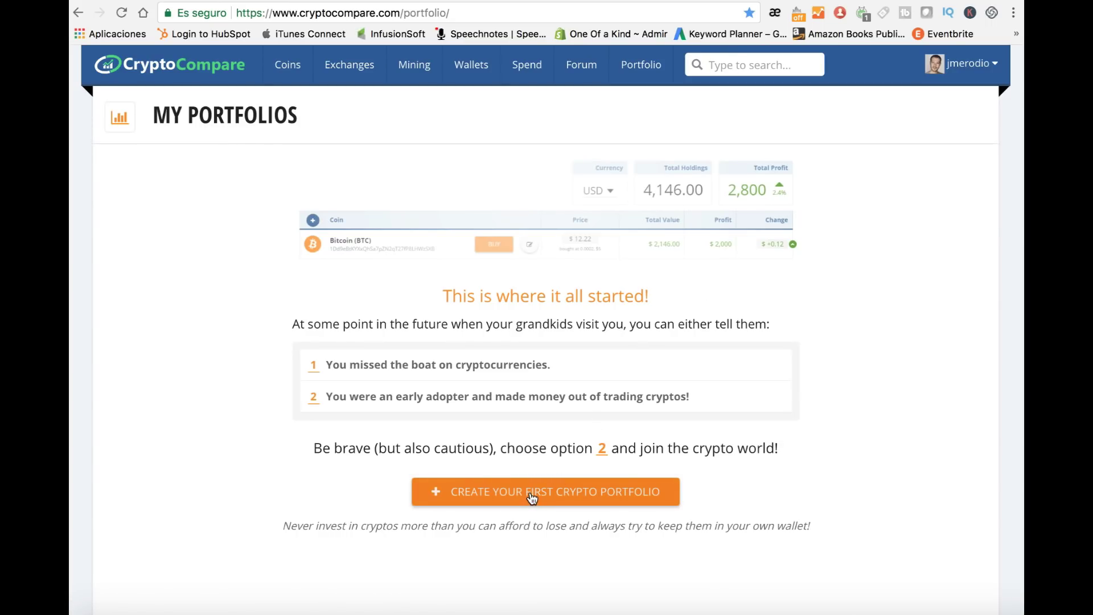
Step: Create the portfolio again with the name HitBTC and submit it
left_click(531, 497)
left_click(474, 240)
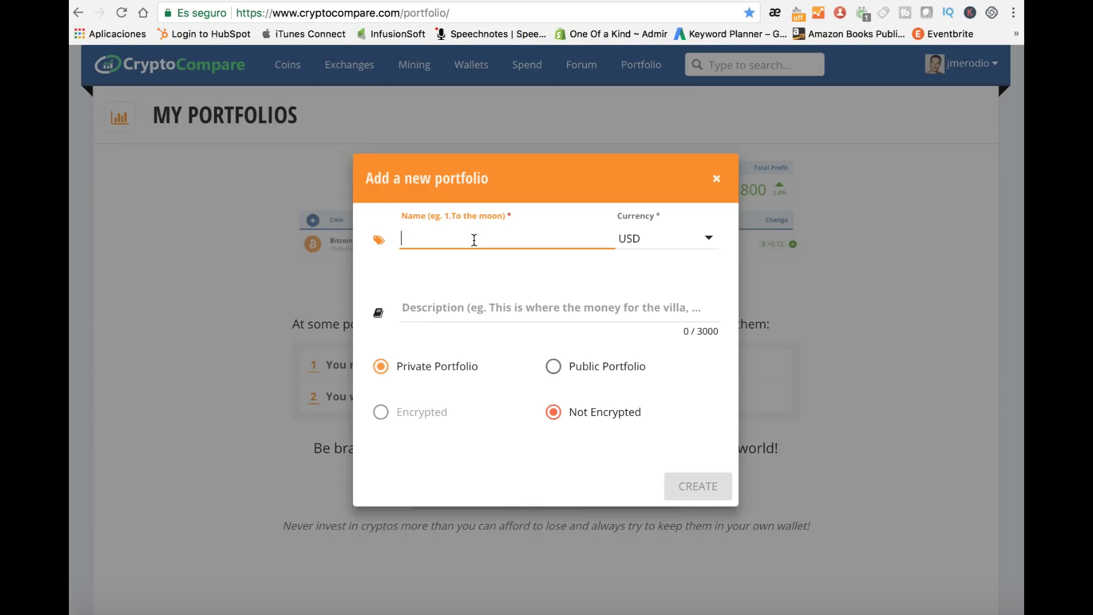
type("HitBTC")
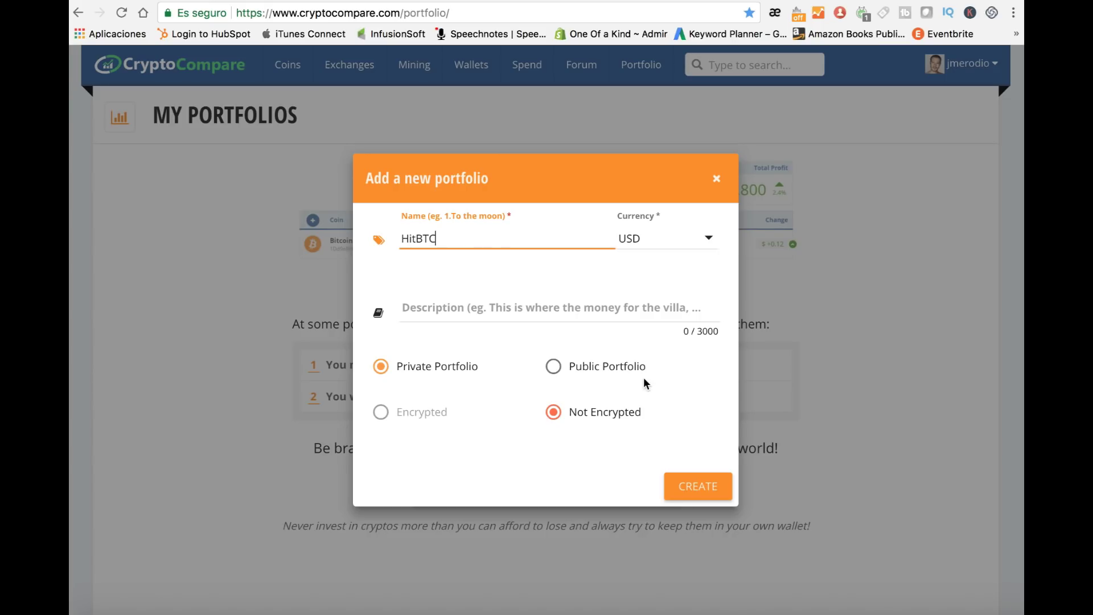
left_click(691, 499)
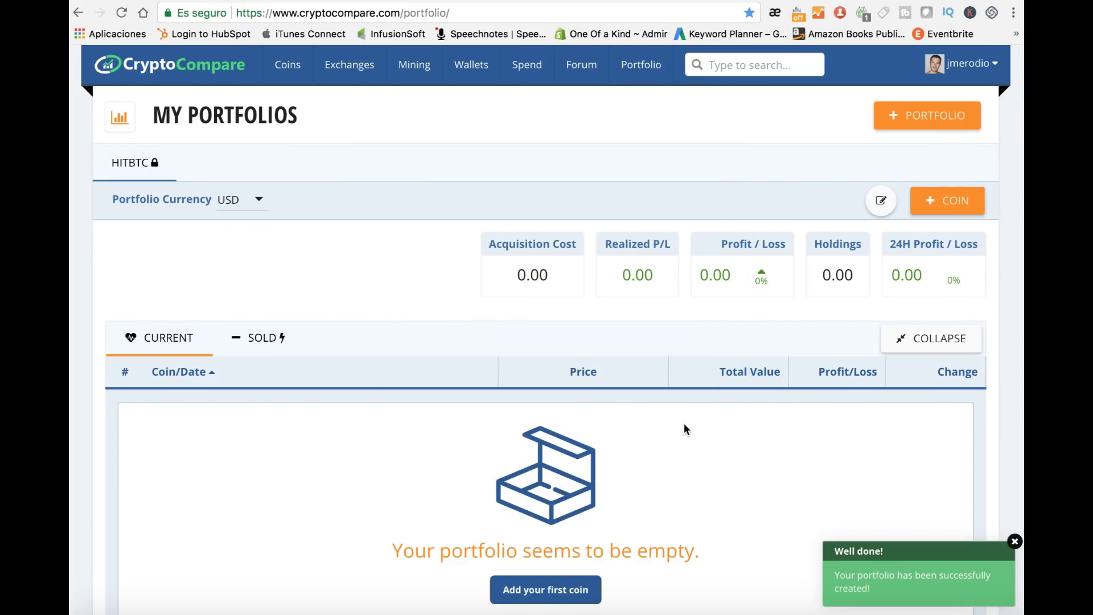
Step: Scroll down and begin adding the first coin to the HitBTC portfolio
scroll(685, 423, "down", 2)
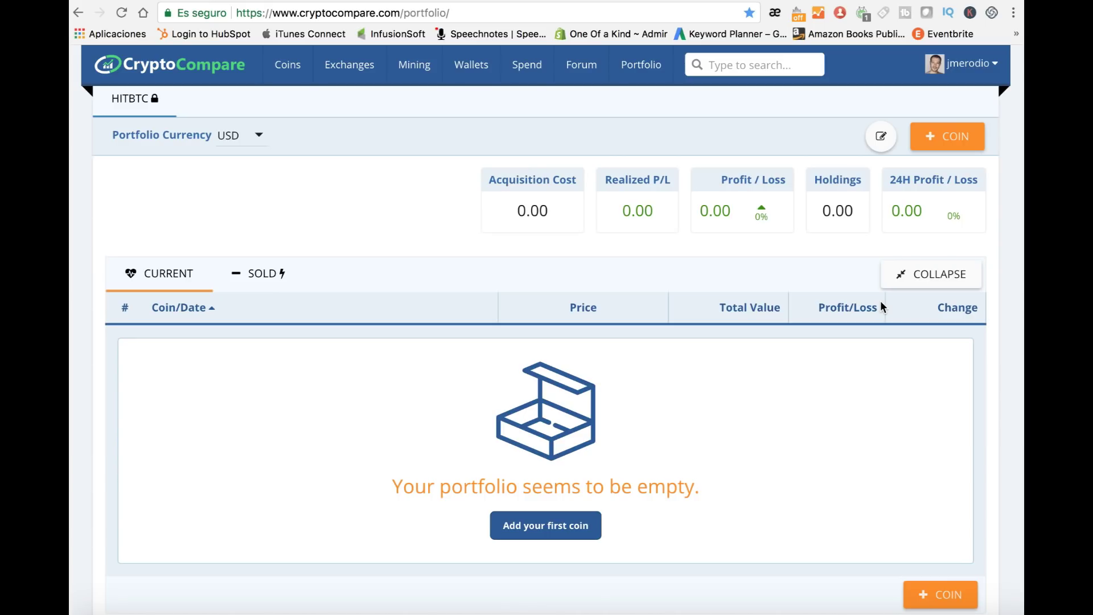
scroll(575, 527, "down", 1)
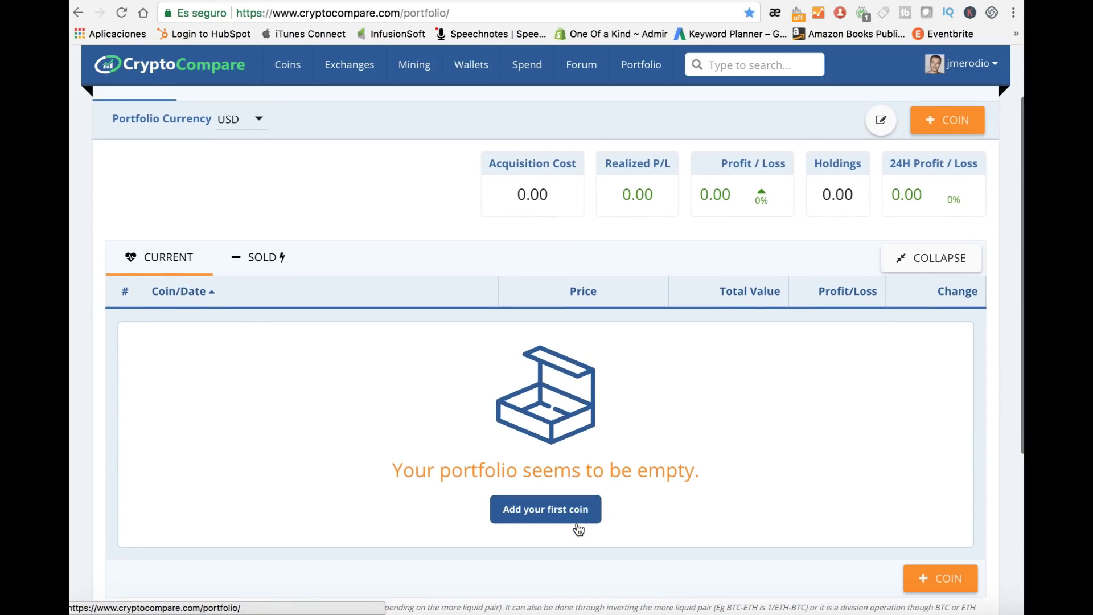
left_click(573, 508)
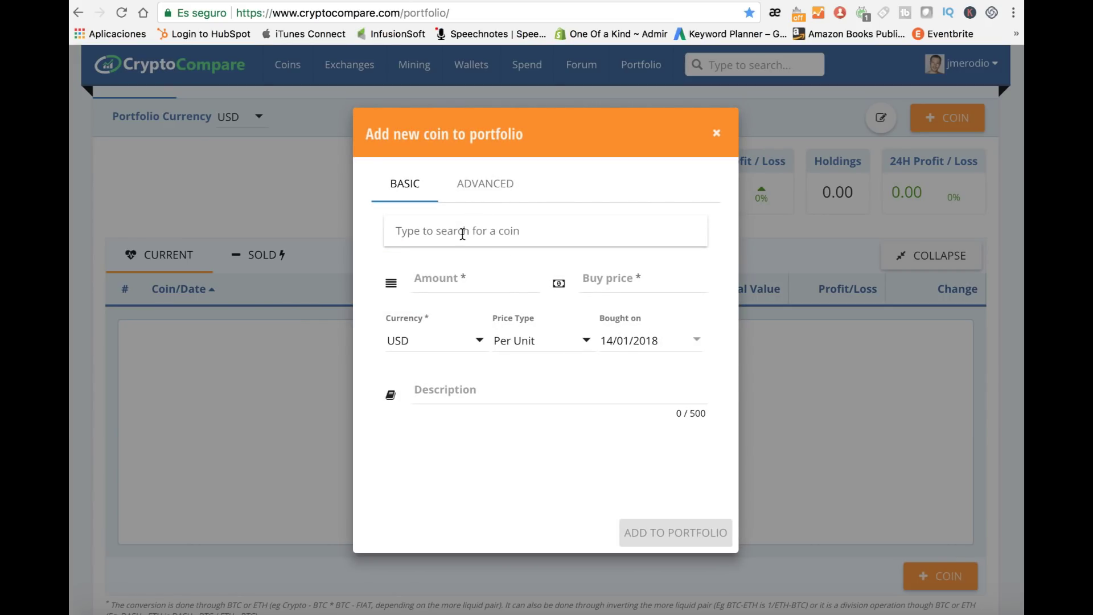
Step: Select Ethereum (ETH) as the coin and enter an amount of 2
left_click(462, 235)
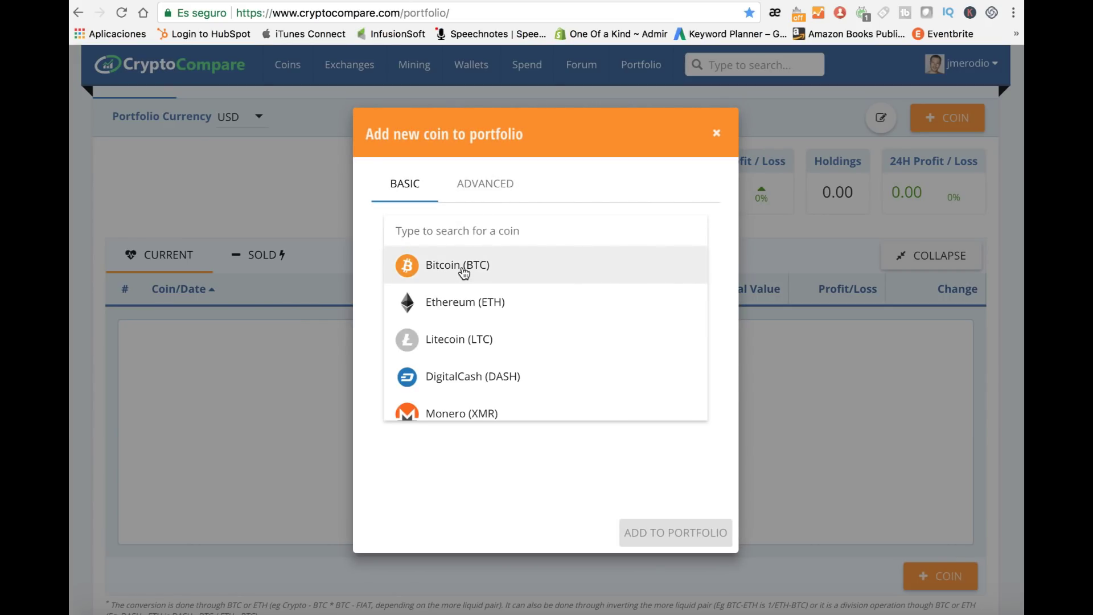
scroll(471, 366, "down", 4)
scroll(472, 367, "up", 4)
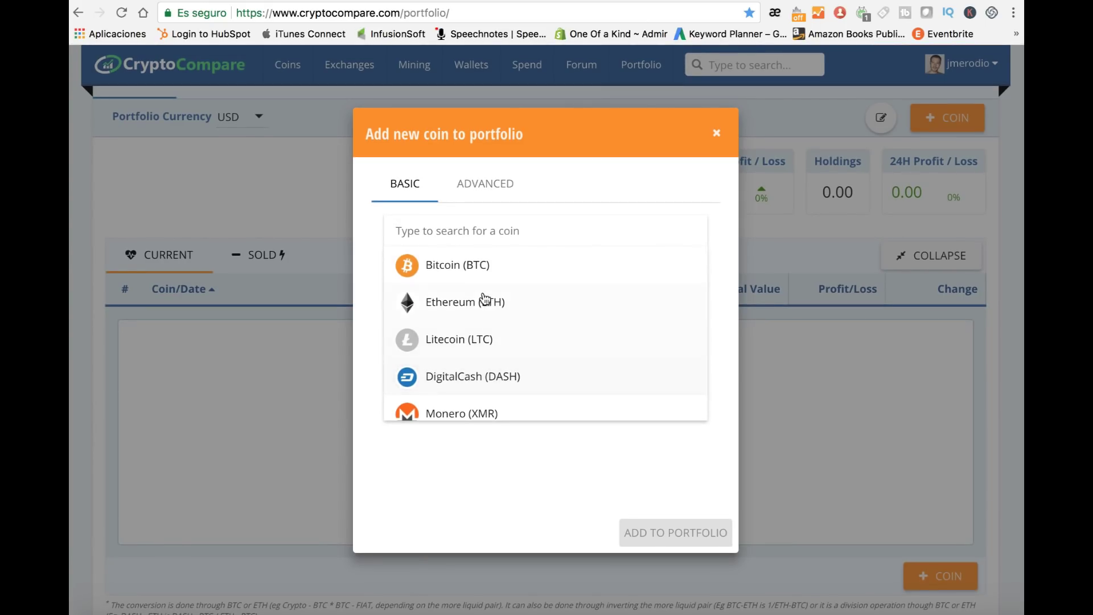
left_click(469, 306)
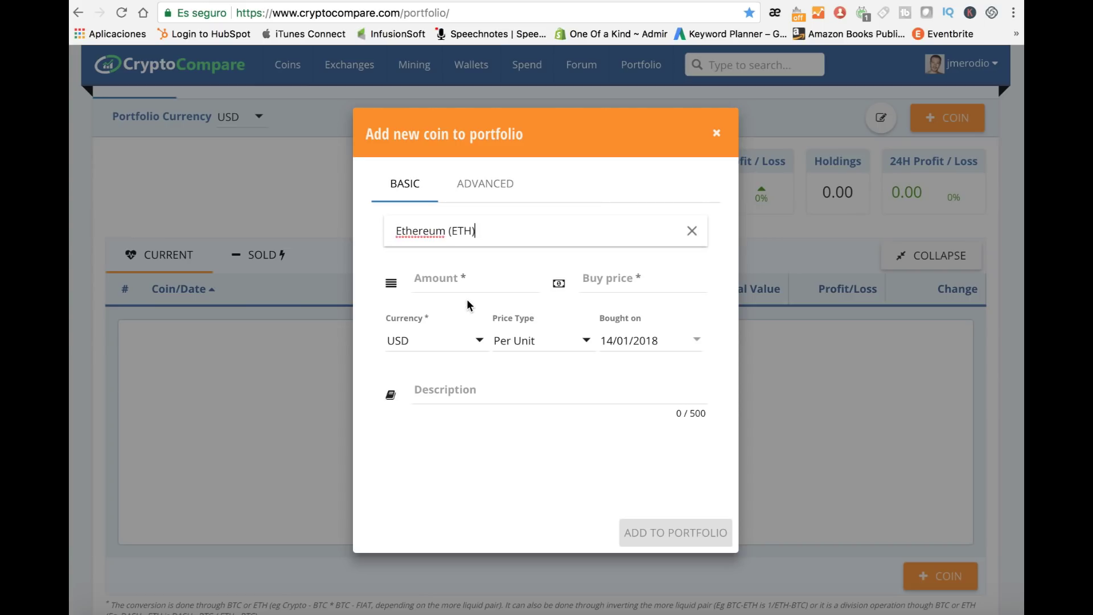
left_click(468, 278)
type("2")
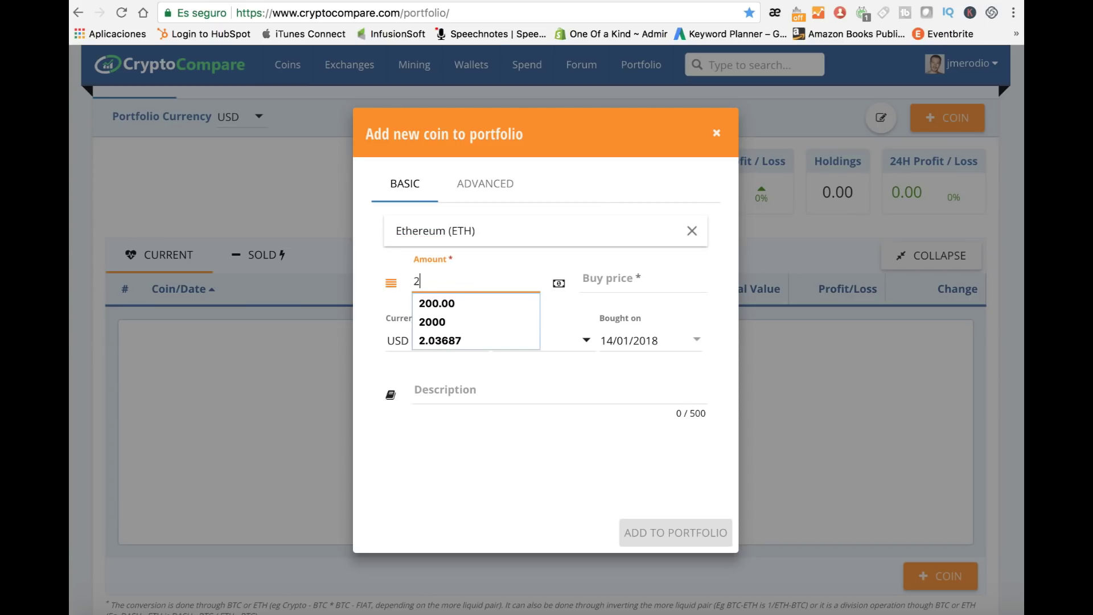
left_click(546, 260)
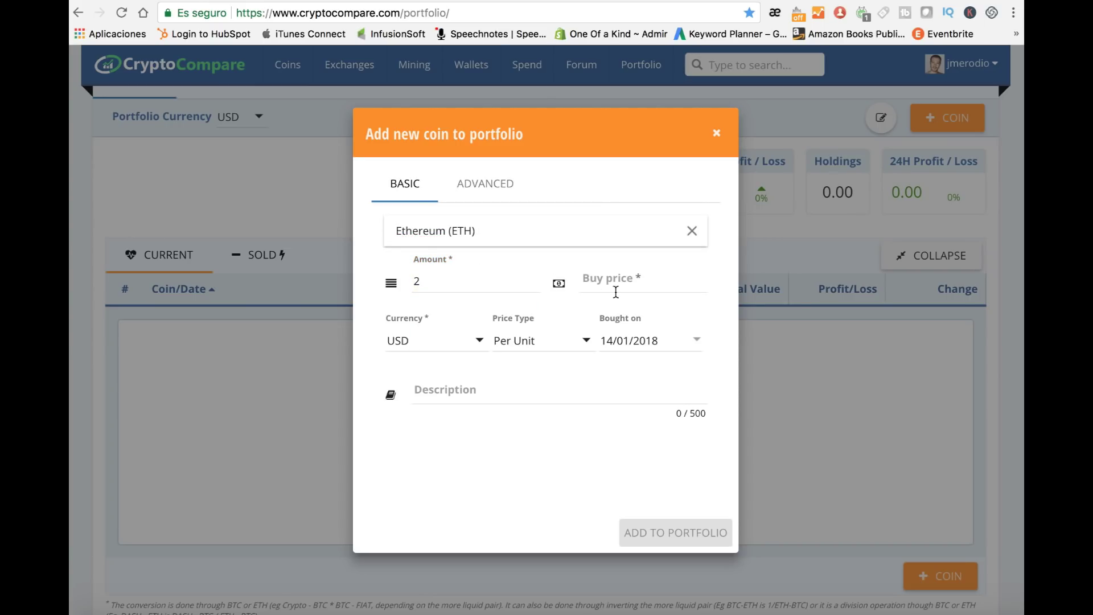
Step: Set the ETH buy price to 1300 USD and add the holding to the portfolio
left_click(624, 276)
type("2")
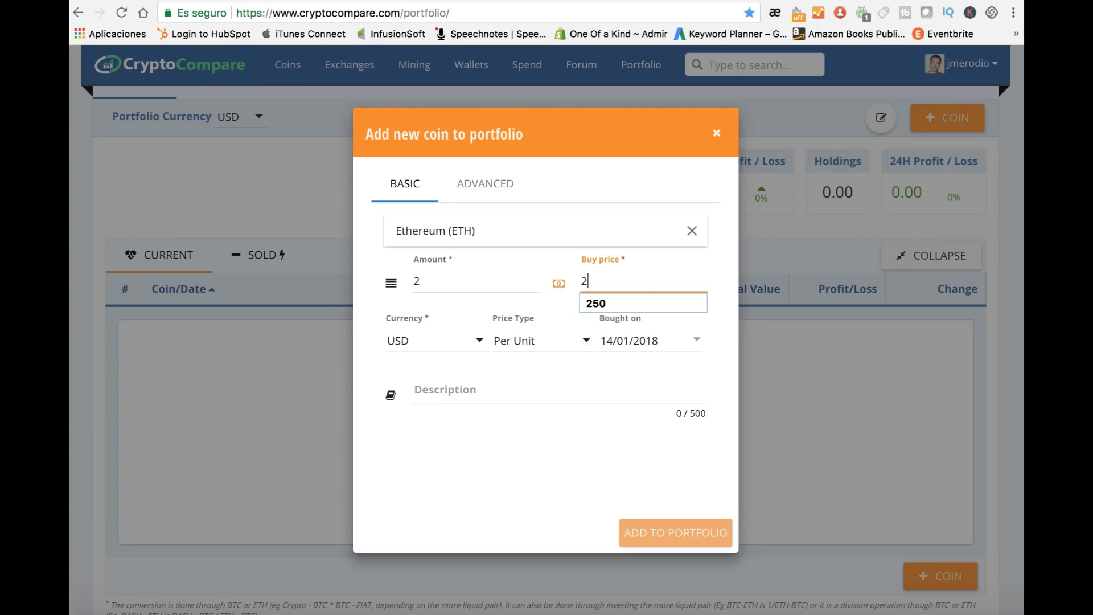
type("0")
key("BackSpace")
key("BackSpace")
type("1300")
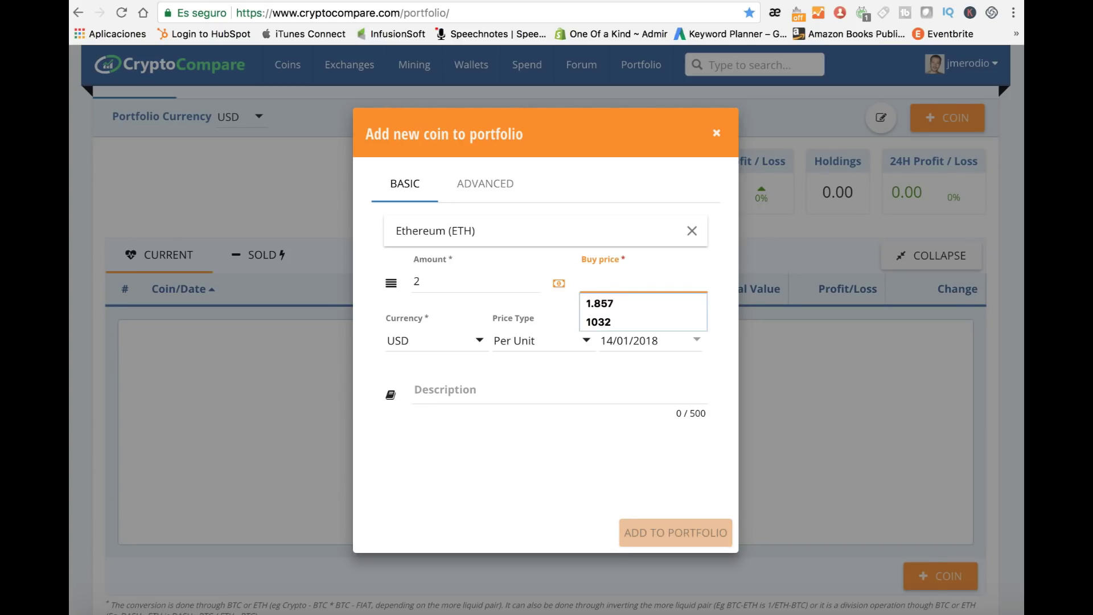
left_click(720, 297)
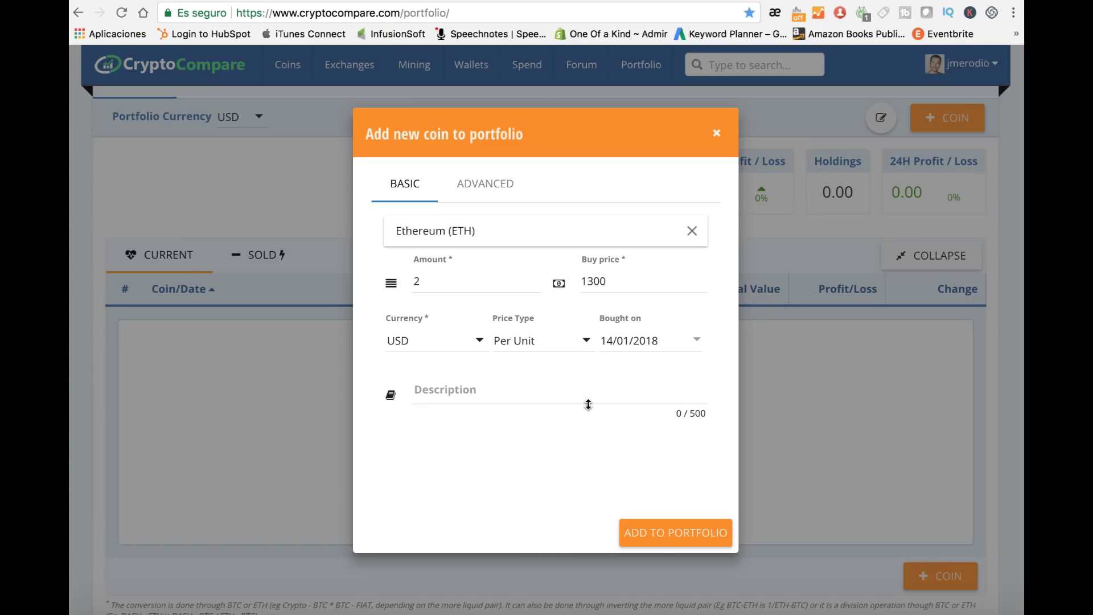
left_click(667, 538)
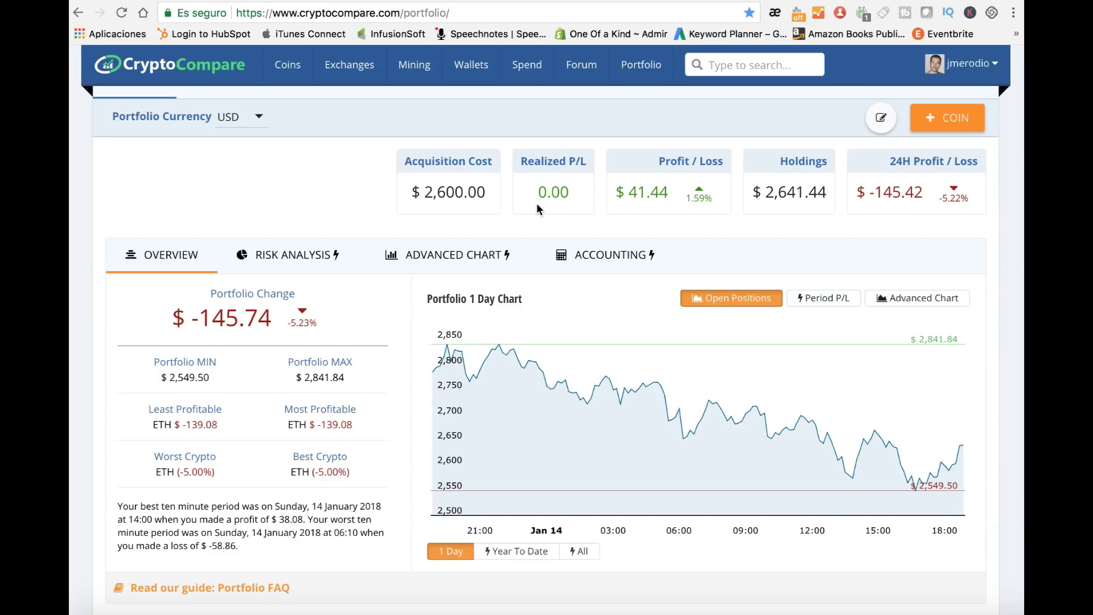
Step: Check the 2 ETH row in the current holdings table, then begin adding another coin
scroll(617, 312, "down", 1)
scroll(618, 308, "down", 5)
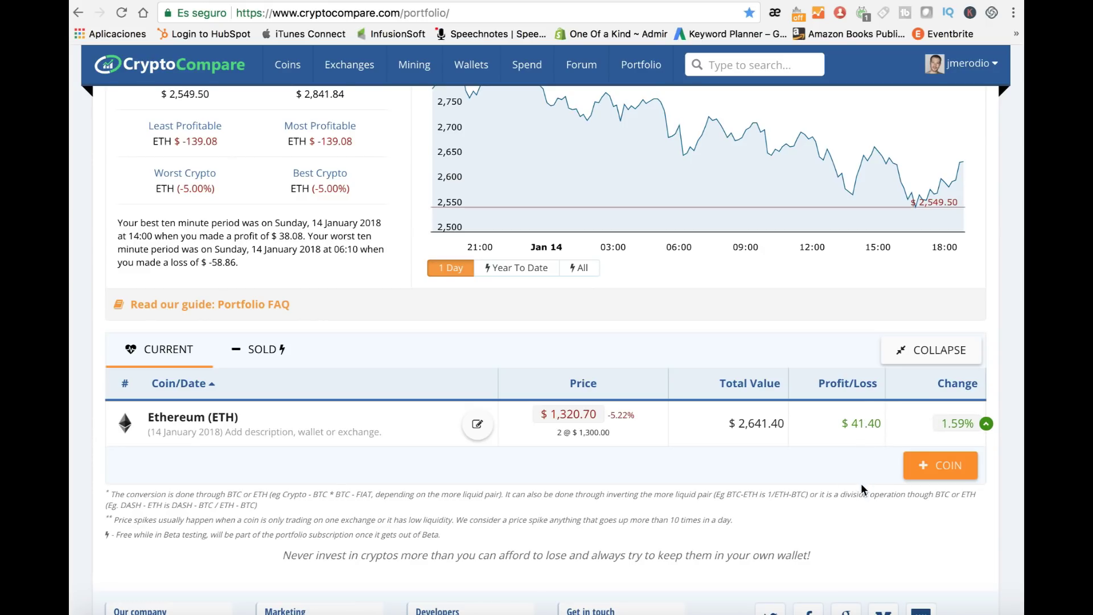
left_click(950, 465)
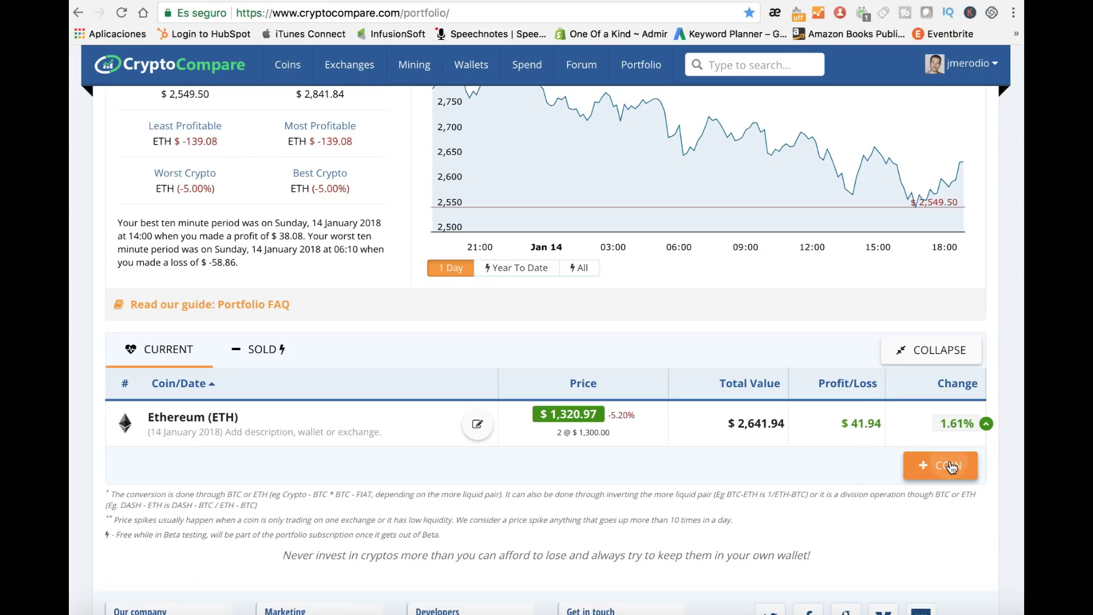
Step: Add 10 Monero (XMR) at a buy price of 4 USD per unit to the portfolio
left_click(503, 228)
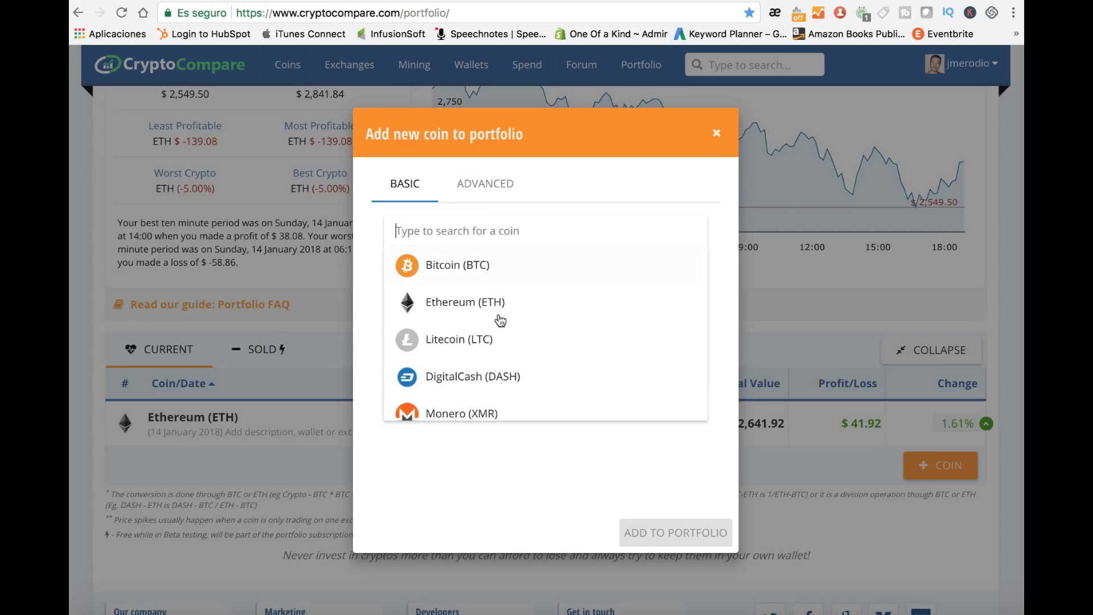
scroll(498, 339, "down", 2)
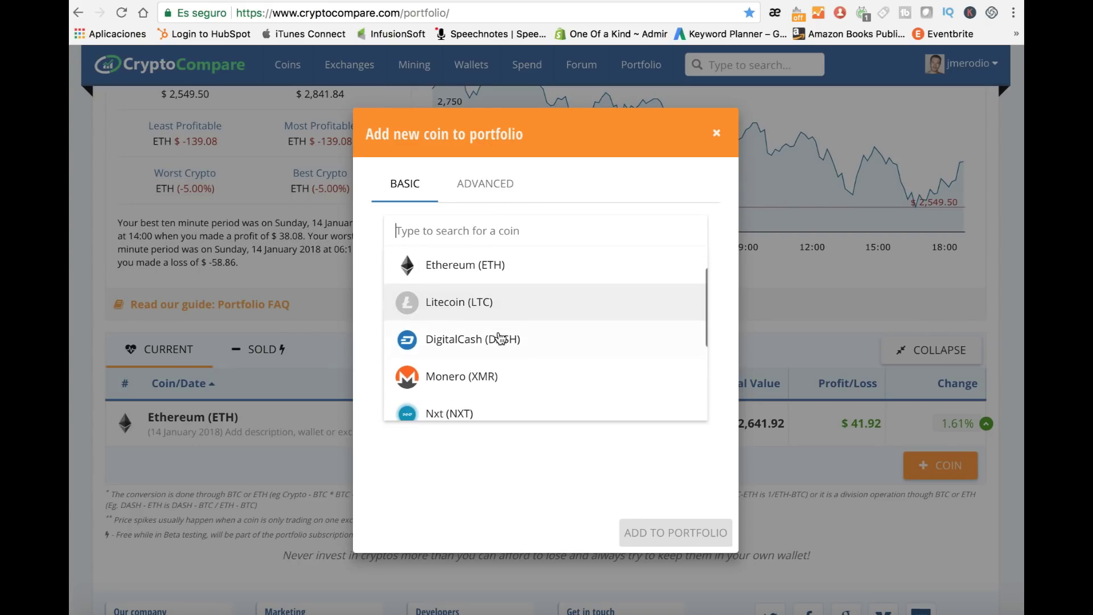
left_click(462, 371)
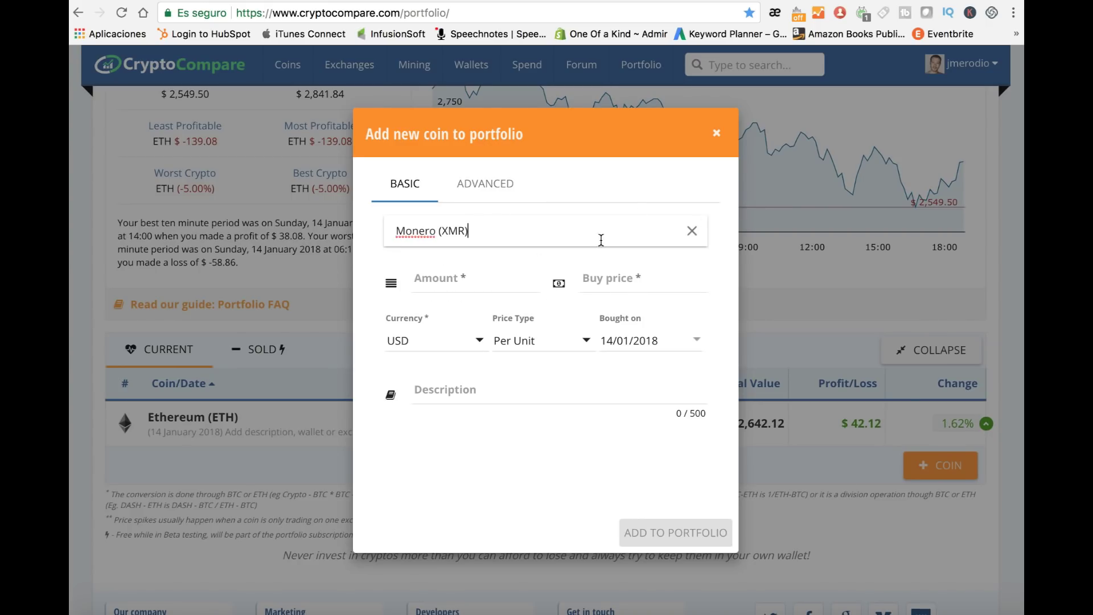
left_click(453, 285)
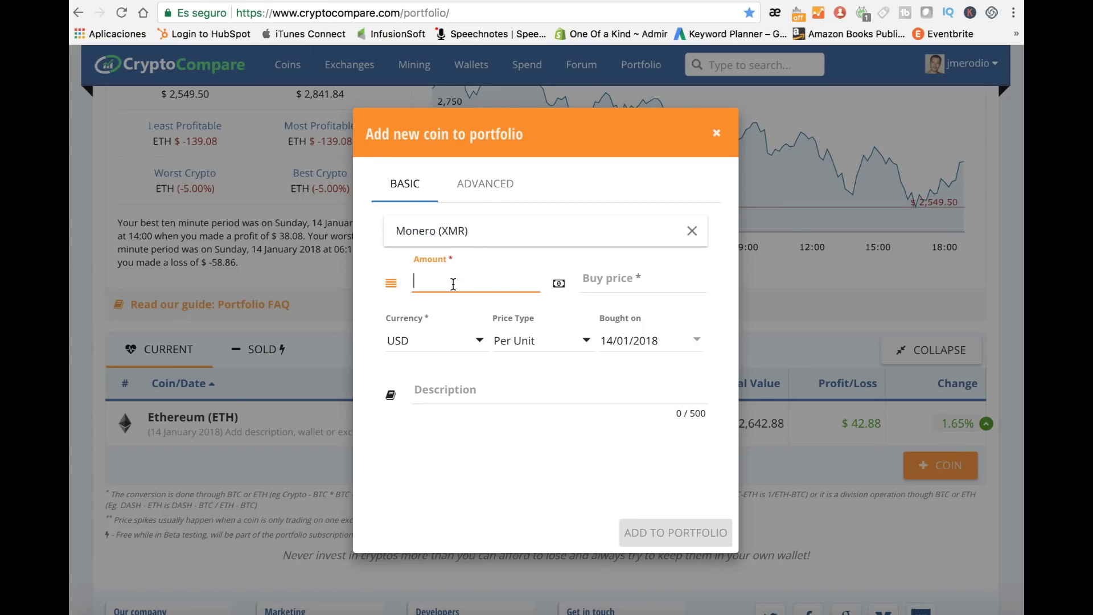
type("10")
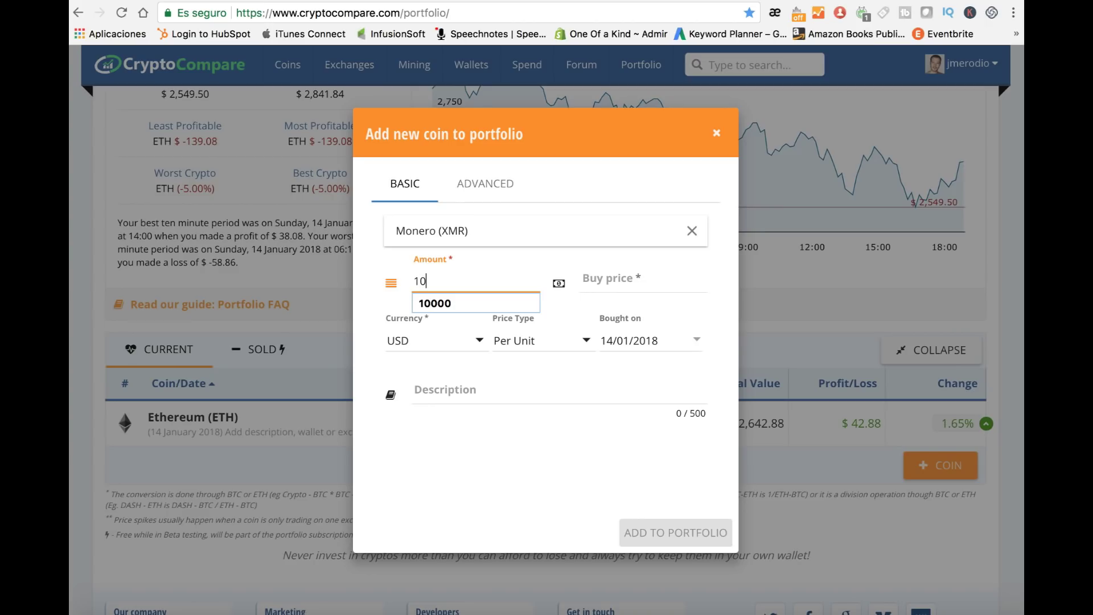
key("Tab")
type("130")
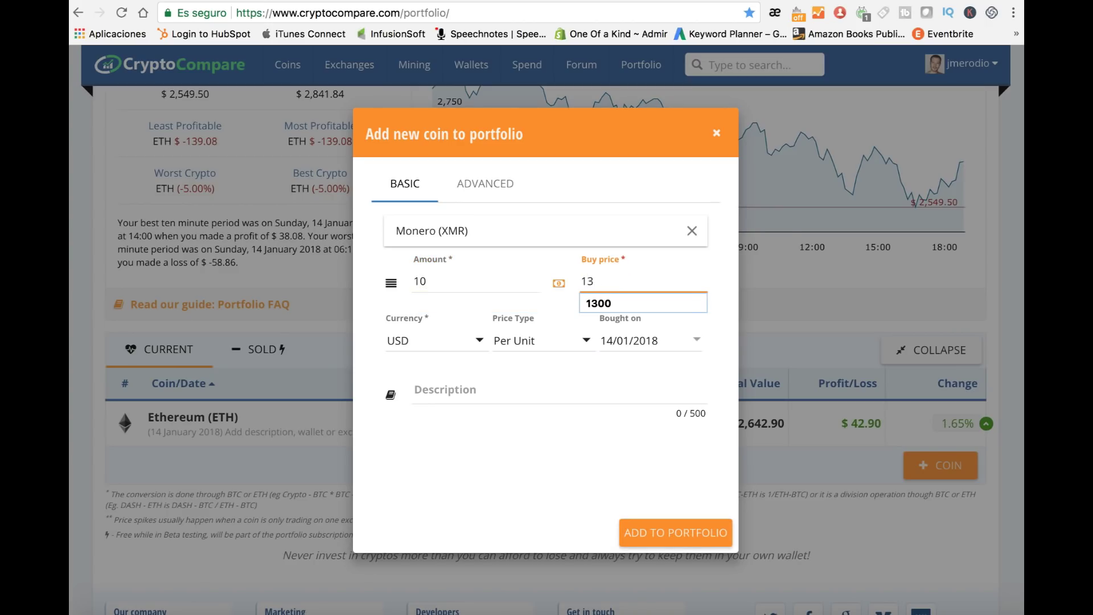
key("BackSpace")
key("BackSpace")
type("4")
left_click(676, 534)
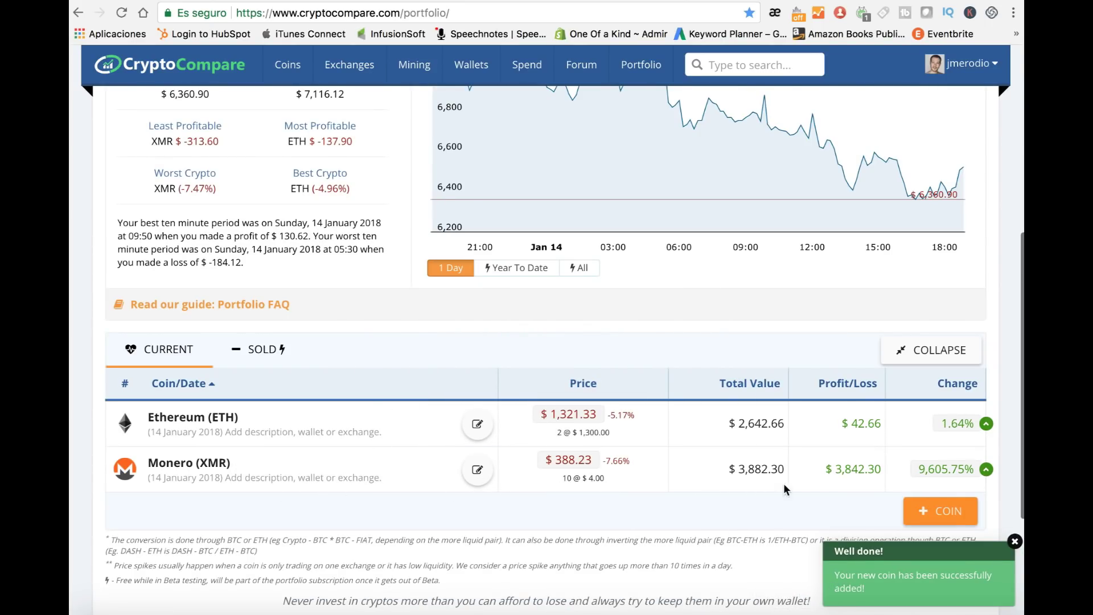
Step: Review the updated portfolio stats and view the SOLD coins list
scroll(569, 384, "up", 3)
scroll(559, 387, "up", 3)
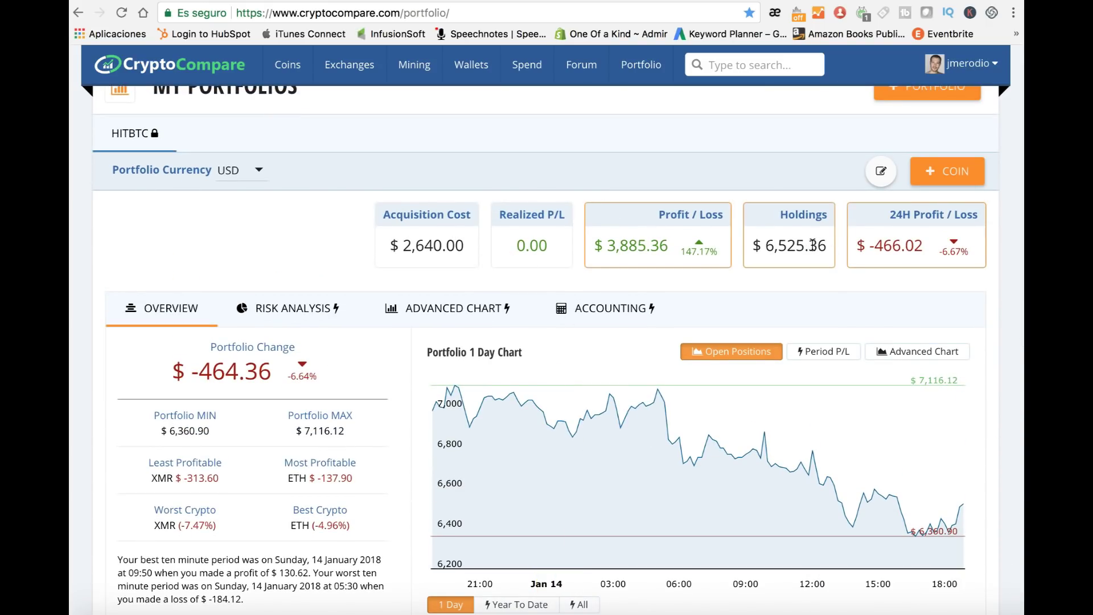
left_click_drag(765, 246, 826, 243)
scroll(794, 334, "down", 2)
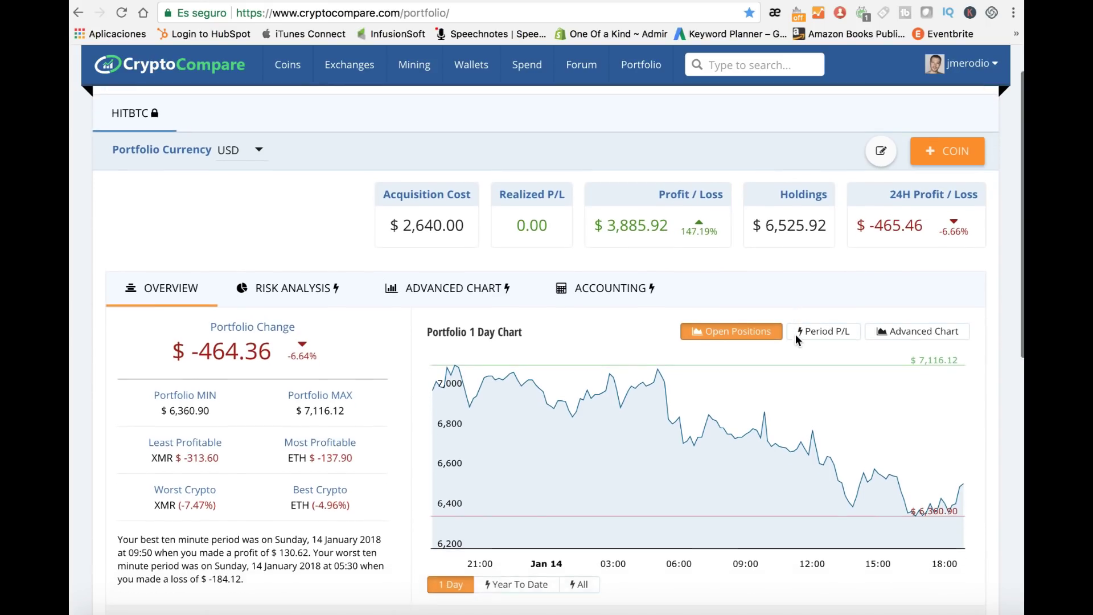
scroll(725, 374, "down", 3)
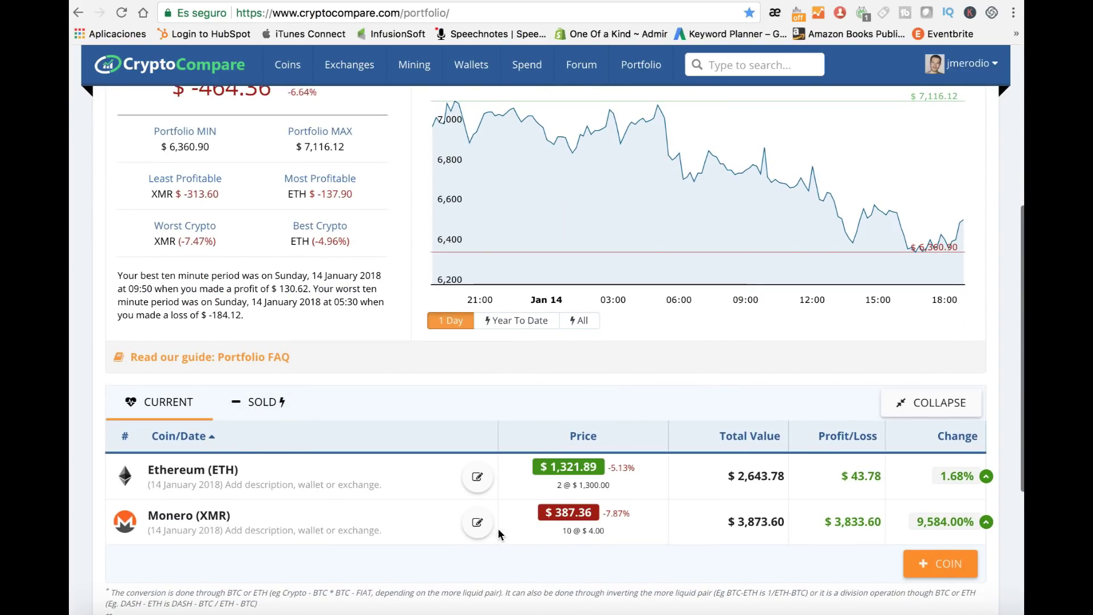
left_click(277, 417)
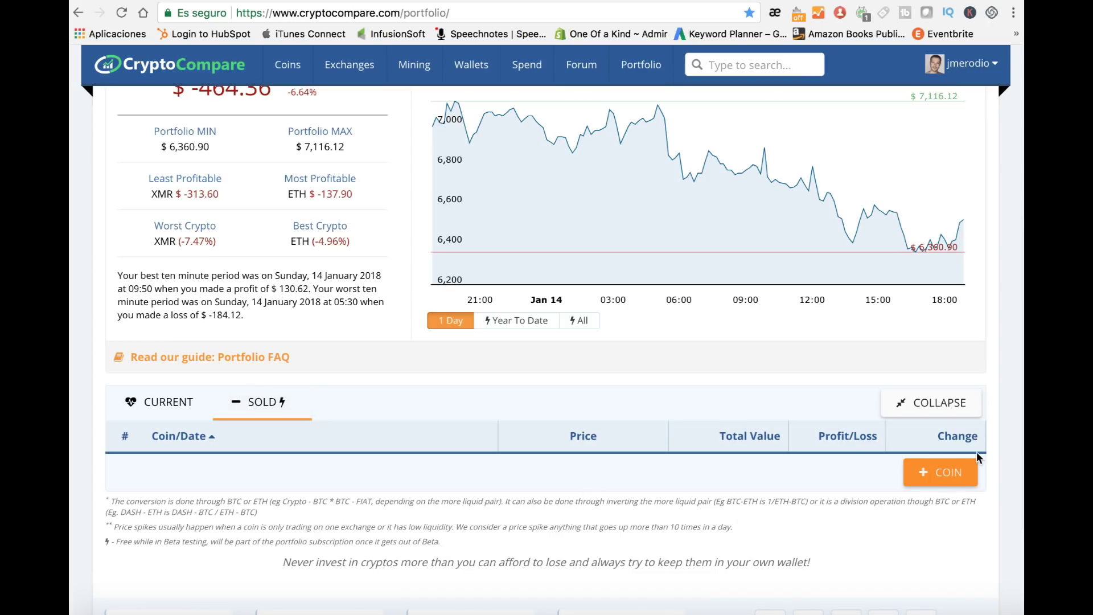
scroll(494, 304, "up", 5)
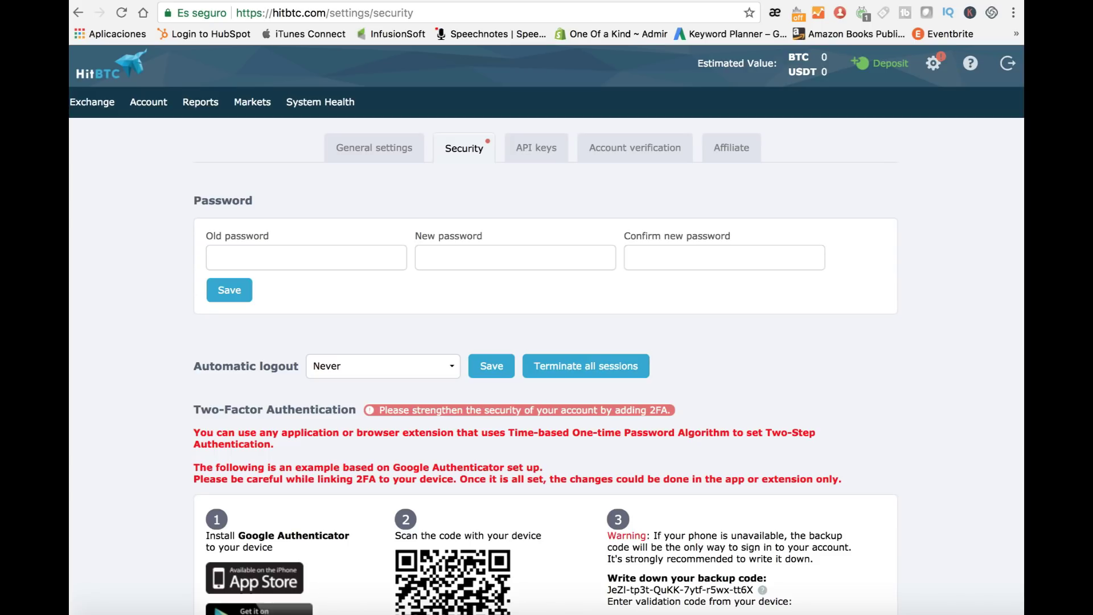
Step: Follow the 'Shop Trezor on Amazon' ad to the Amazon.ca trezor results
key("ctrl+Tab")
key("ctrl+Tab")
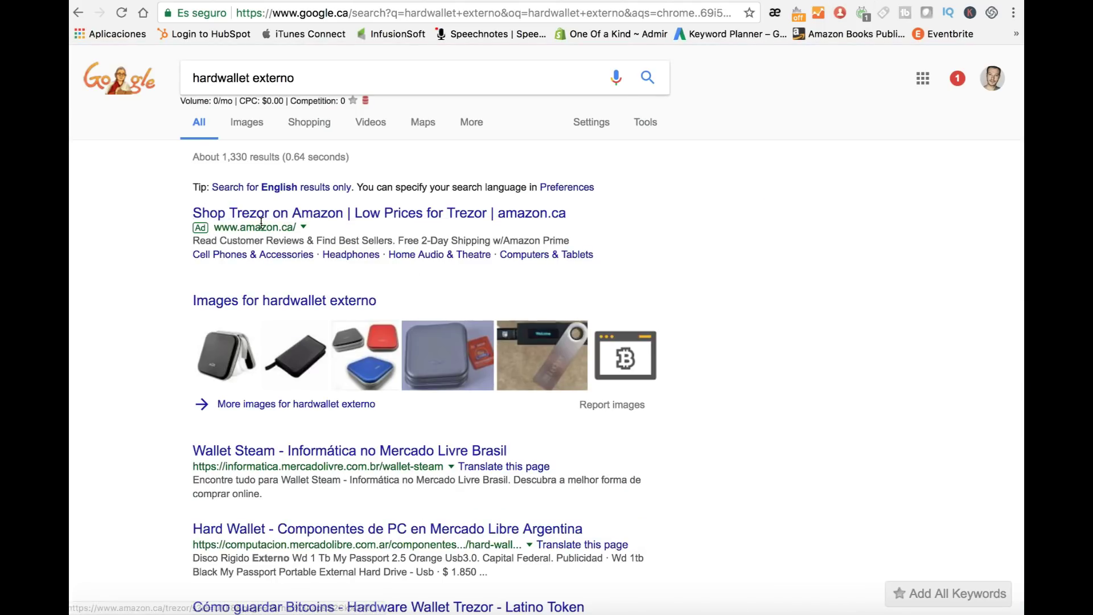
left_click(275, 214)
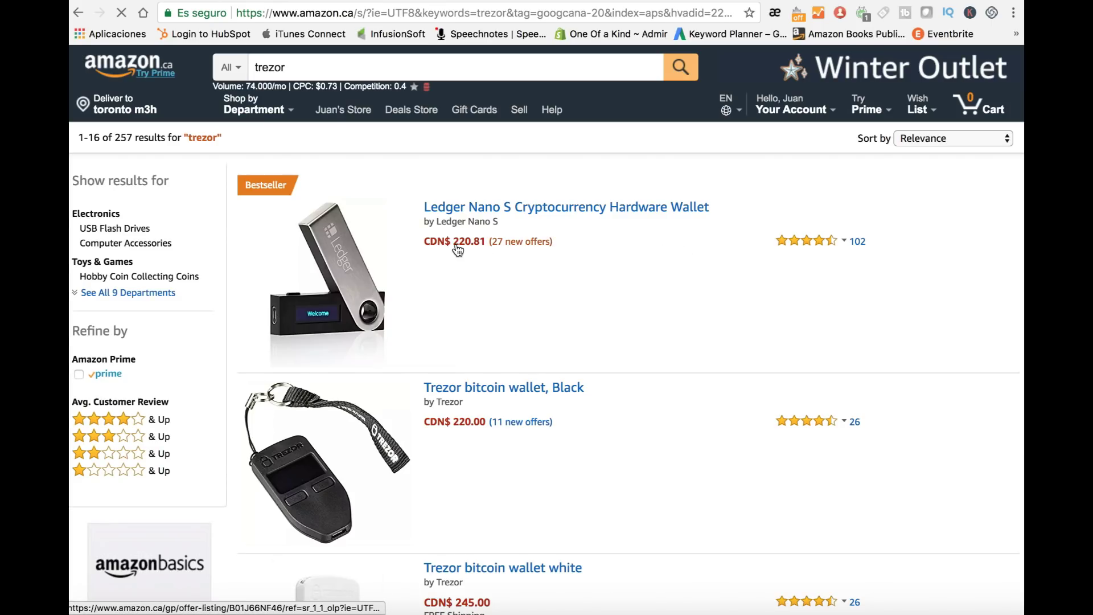
scroll(515, 356, "down", 2)
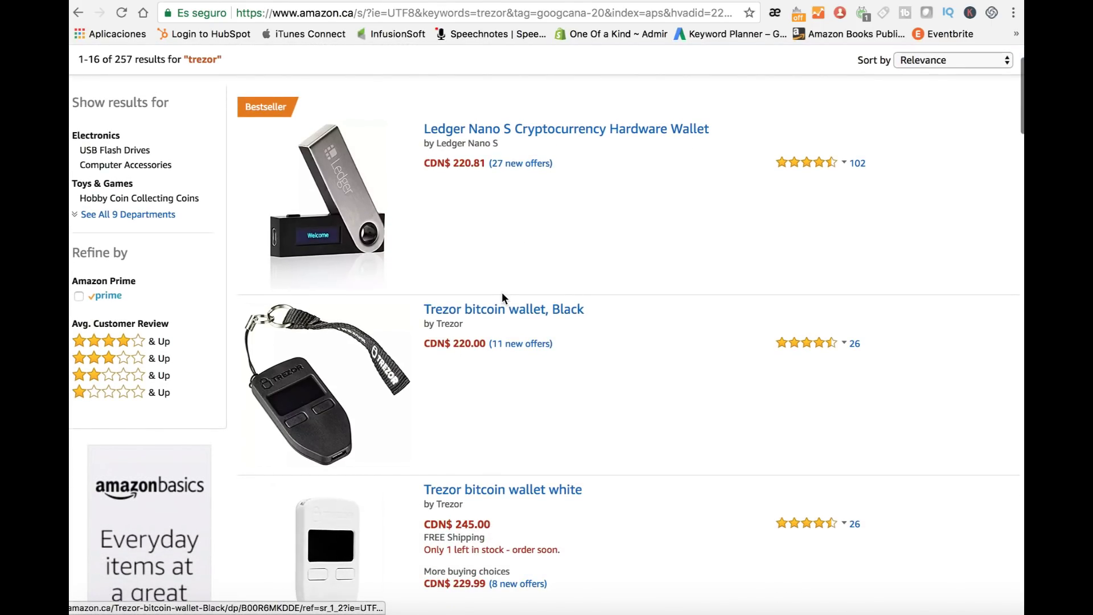
scroll(501, 295, "up", 2)
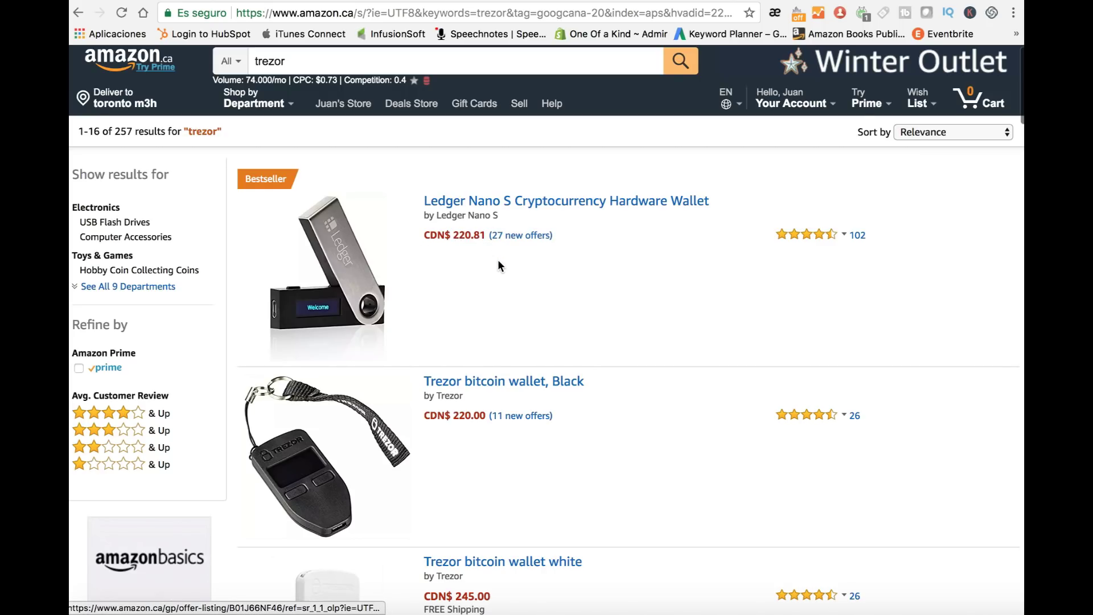
scroll(498, 263, "down", 8)
scroll(498, 262, "down", 3)
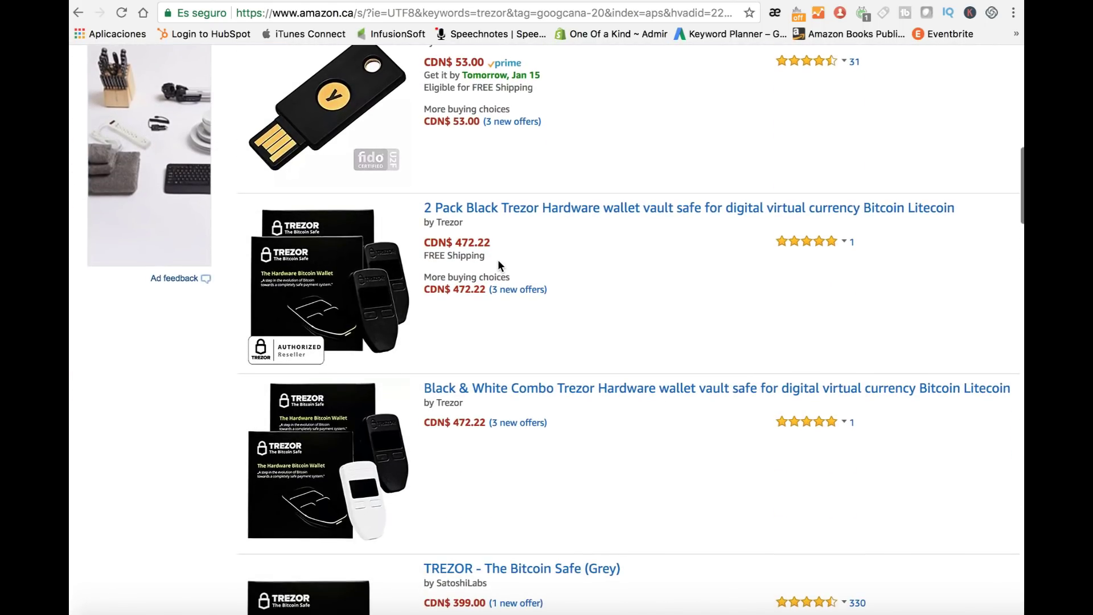
scroll(499, 264, "down", 9)
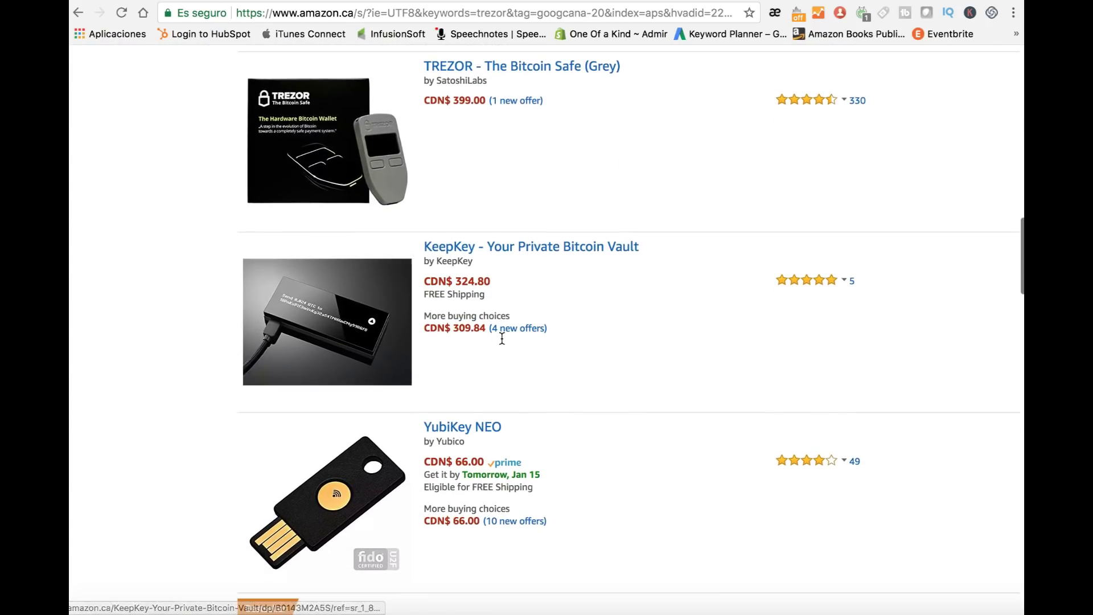
scroll(501, 338, "up", 20)
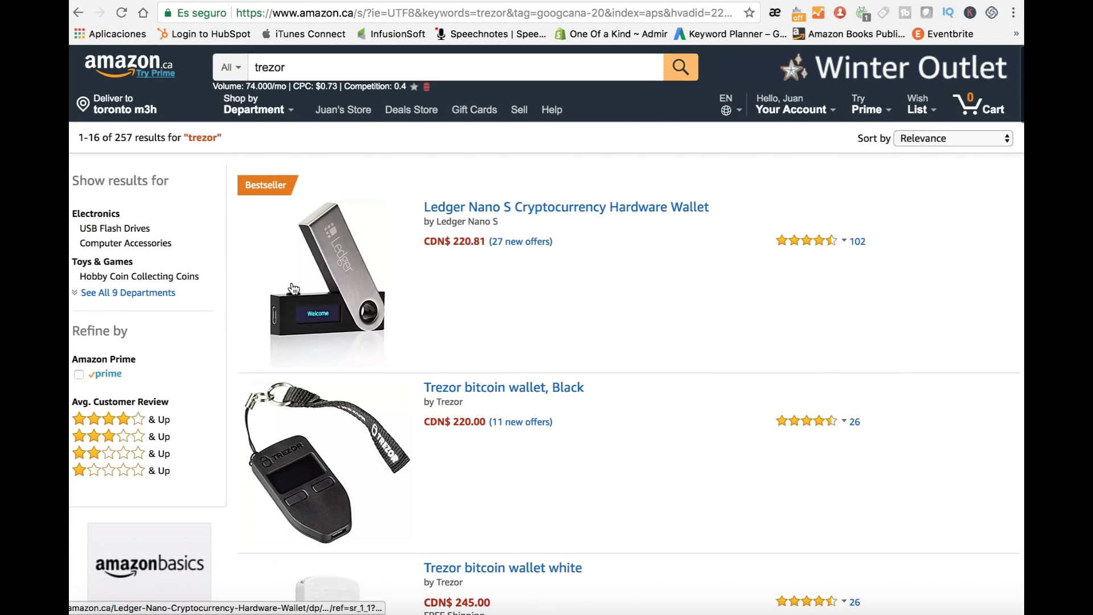